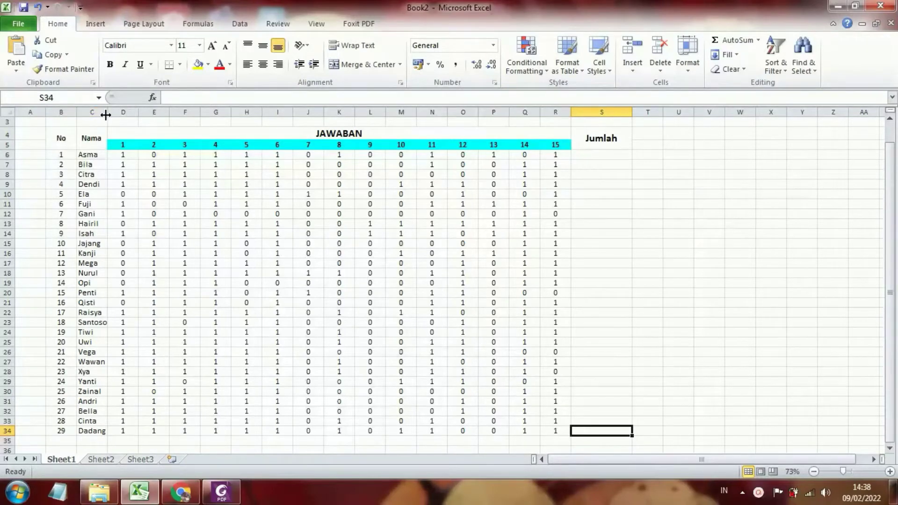
Widen the Nama column and dismiss the Windows color scheme prompt without changing the scheme
{"action": "left_click_drag", "start_coordinate": [106, 114], "coordinate": [143, 114]}
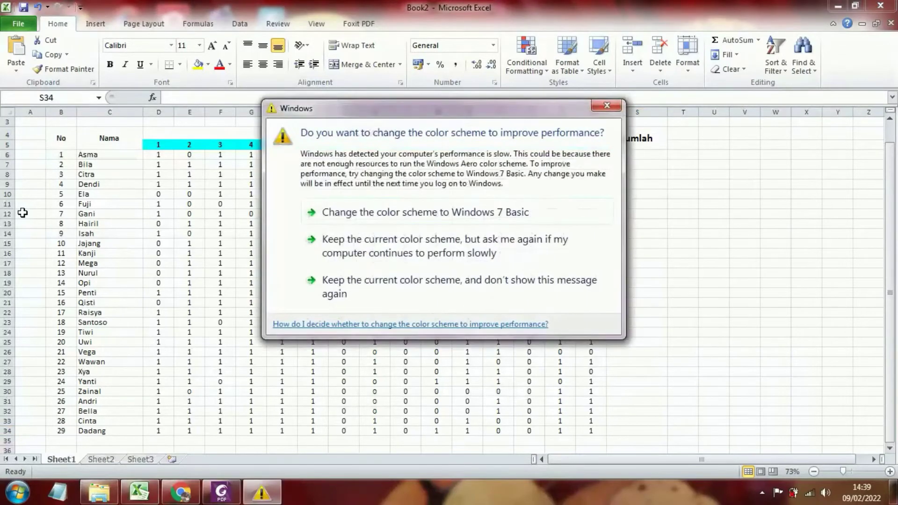
{"action": "left_click", "coordinate": [606, 106]}
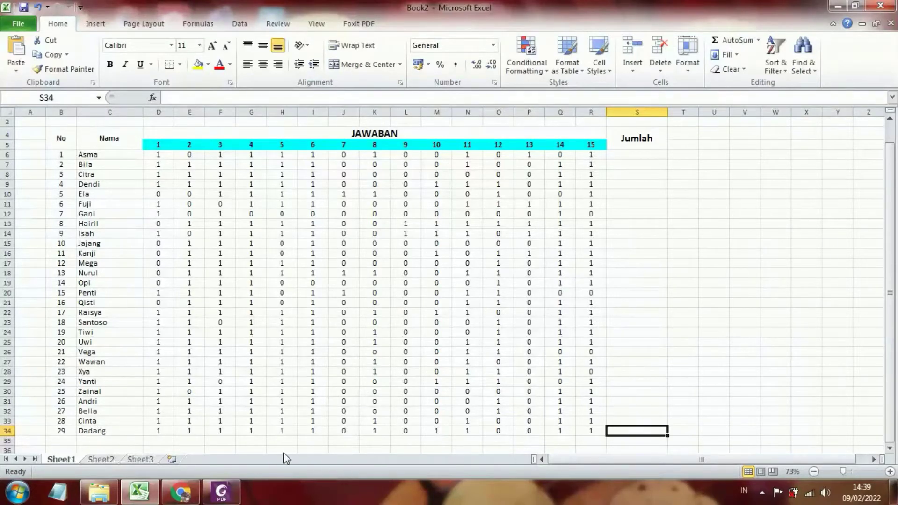
{"action": "left_click", "coordinate": [120, 441]}
{"action": "left_click", "coordinate": [120, 446]}
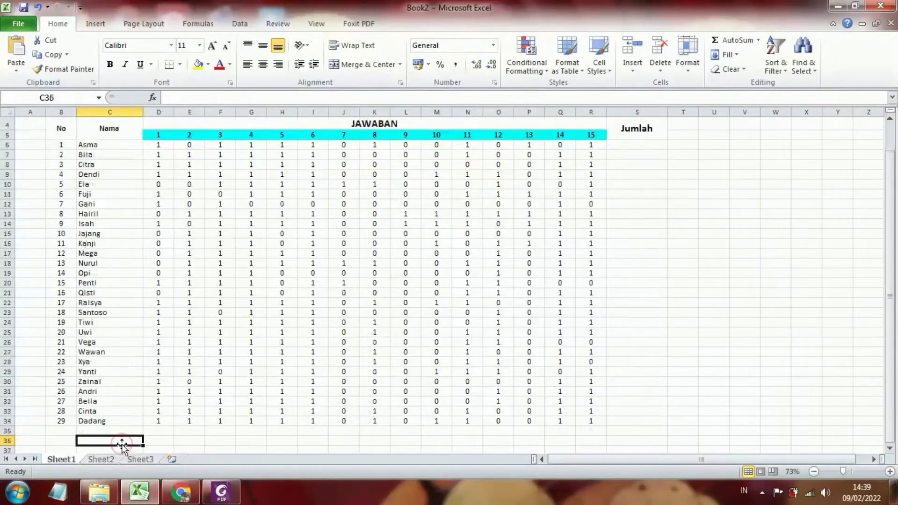
{"action": "left_click", "coordinate": [122, 447]}
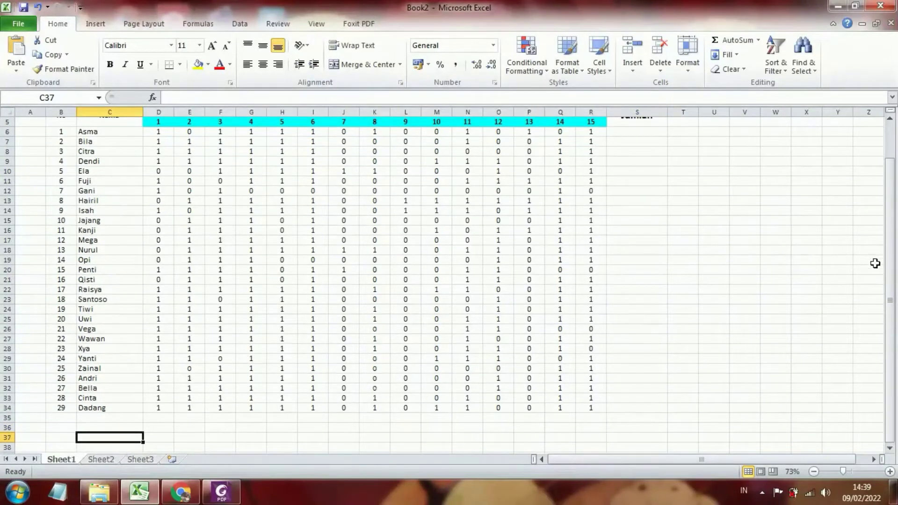
{"action": "left_click_drag", "start_coordinate": [891, 274], "coordinate": [888, 263]}
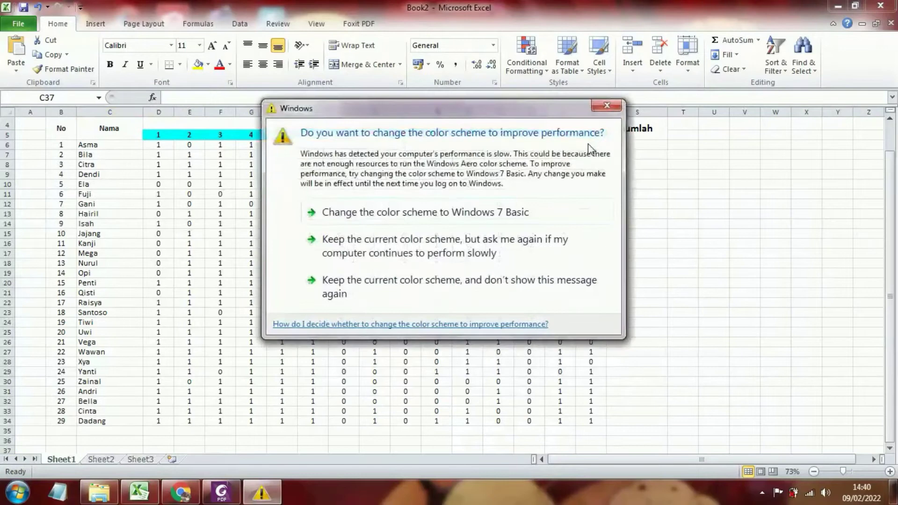
Dismiss the repeated color scheme prompt and turn on text wrapping for cells C36 to C47 below the table
{"action": "left_click", "coordinate": [608, 105]}
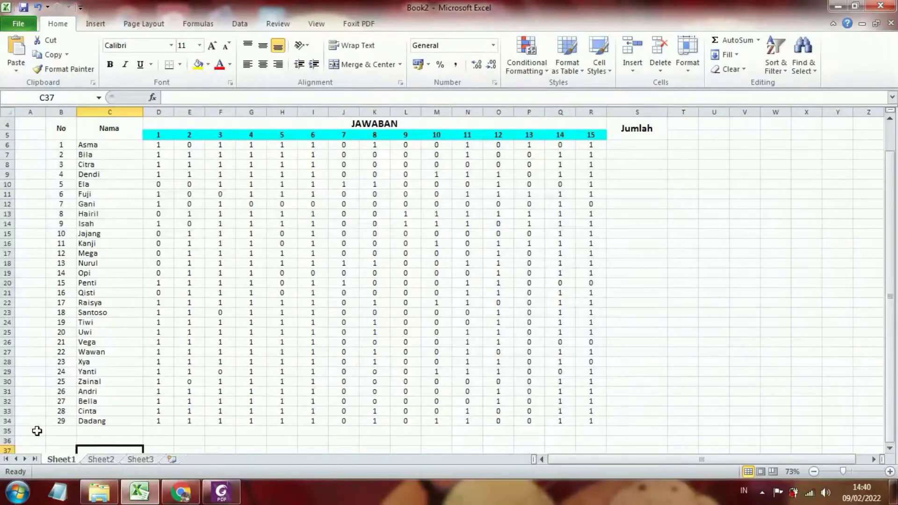
{"action": "left_click", "coordinate": [90, 442]}
{"action": "left_click_drag", "start_coordinate": [90, 441], "coordinate": [90, 440]}
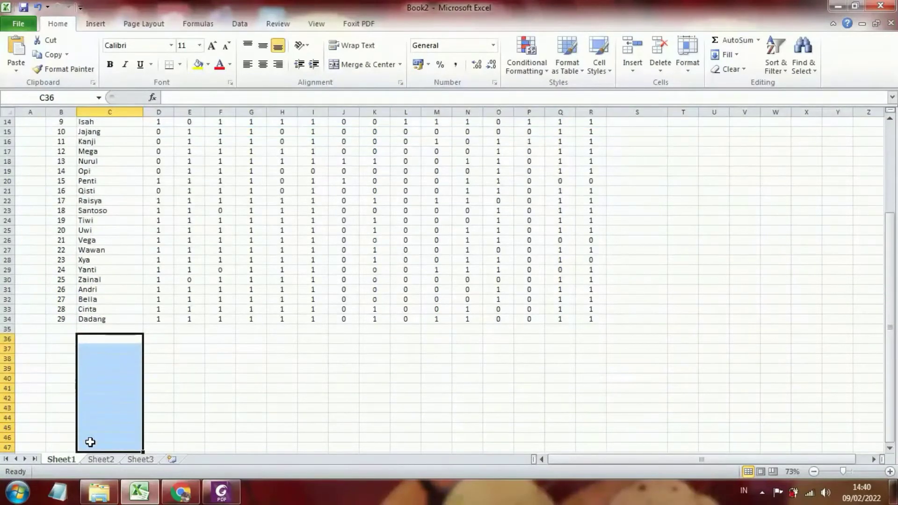
{"action": "left_click", "coordinate": [354, 46]}
Examine the first student's answers in row 6, going through the items scored 1 and then those scored 0
{"action": "left_click_drag", "start_coordinate": [889, 333], "coordinate": [889, 287]}
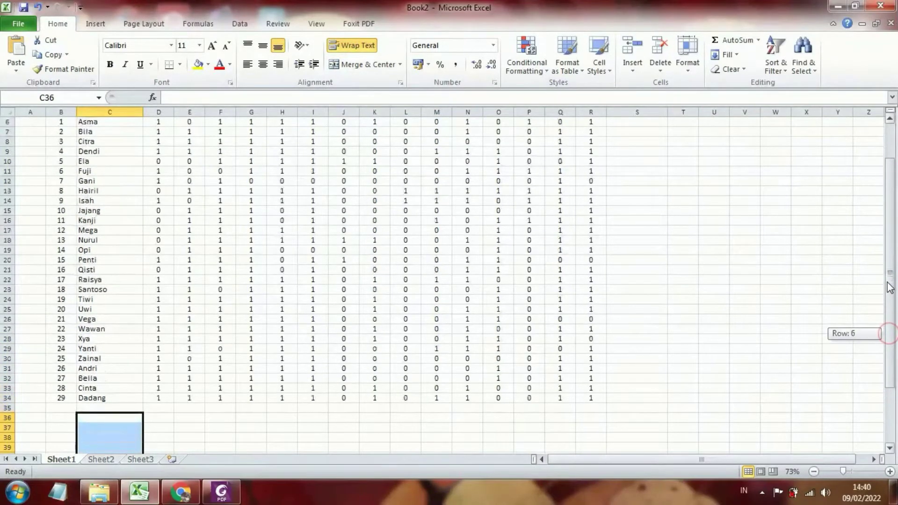
{"action": "left_click_drag", "start_coordinate": [890, 287], "coordinate": [890, 271]}
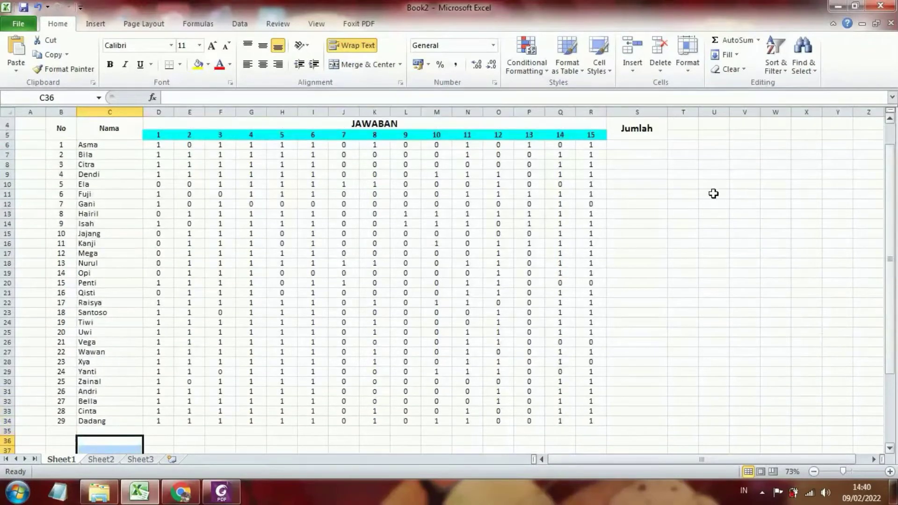
{"action": "left_click", "coordinate": [125, 143]}
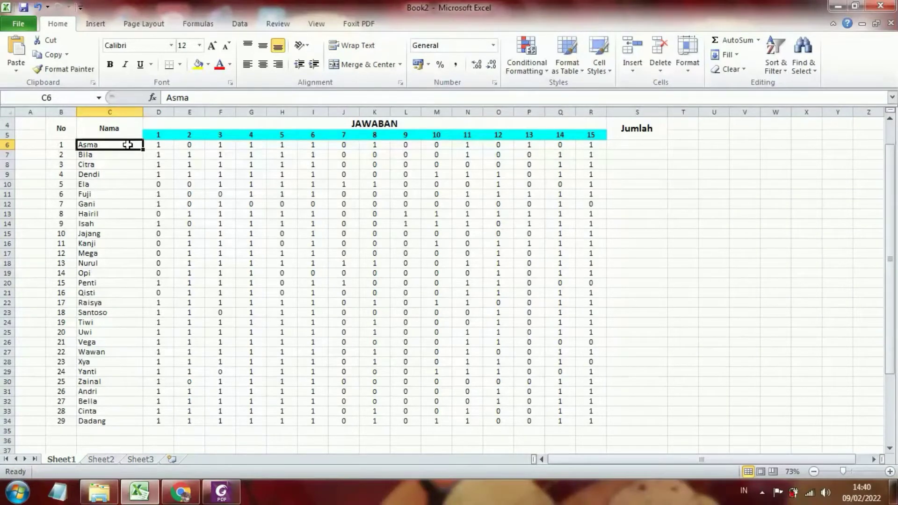
{"action": "left_click", "coordinate": [158, 147]}
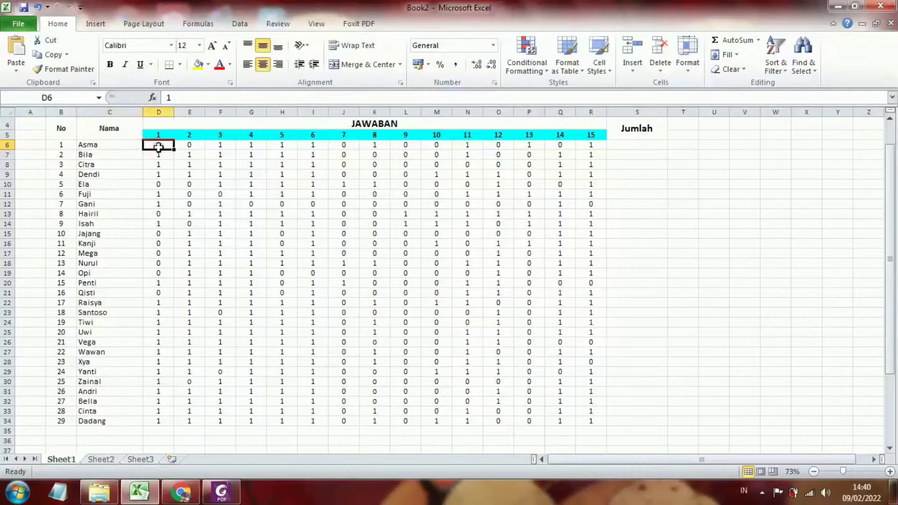
{"action": "left_click", "coordinate": [219, 145]}
{"action": "left_click", "coordinate": [251, 145]}
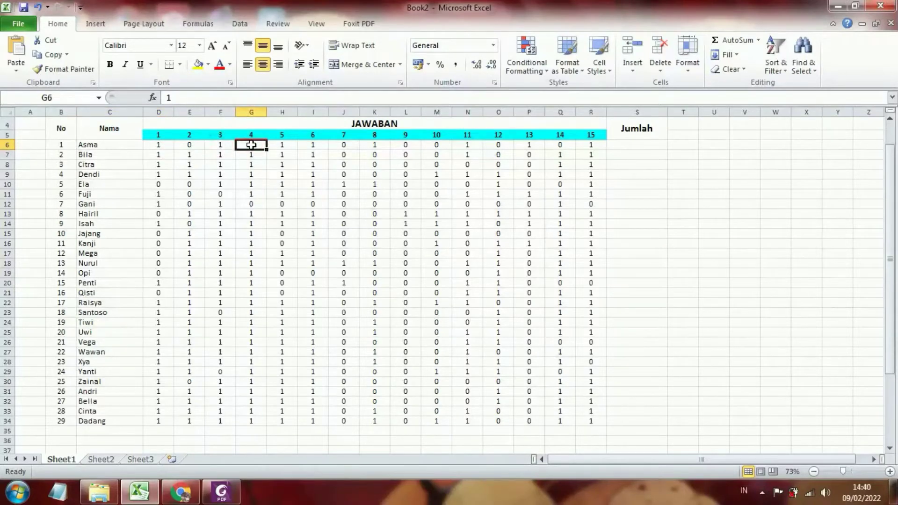
{"action": "left_click", "coordinate": [282, 145]}
{"action": "left_click", "coordinate": [313, 145]}
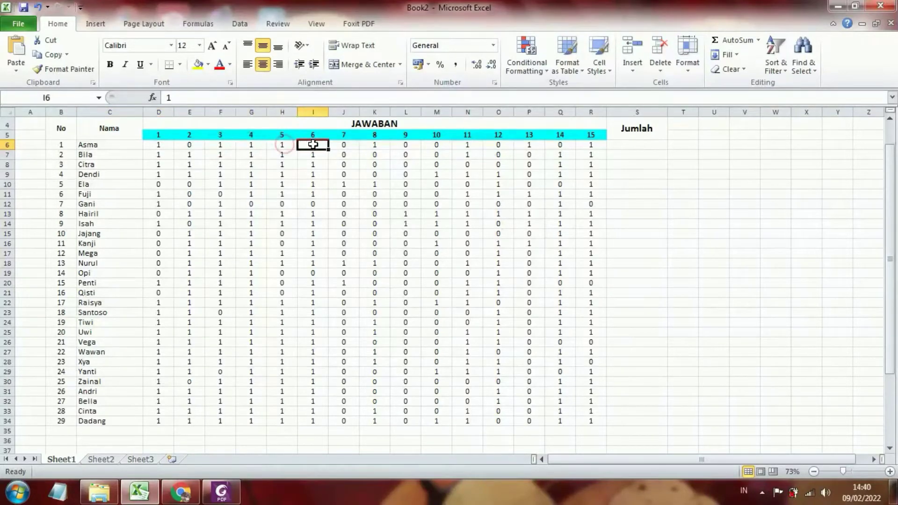
{"action": "left_click", "coordinate": [374, 145]}
{"action": "left_click", "coordinate": [468, 145]}
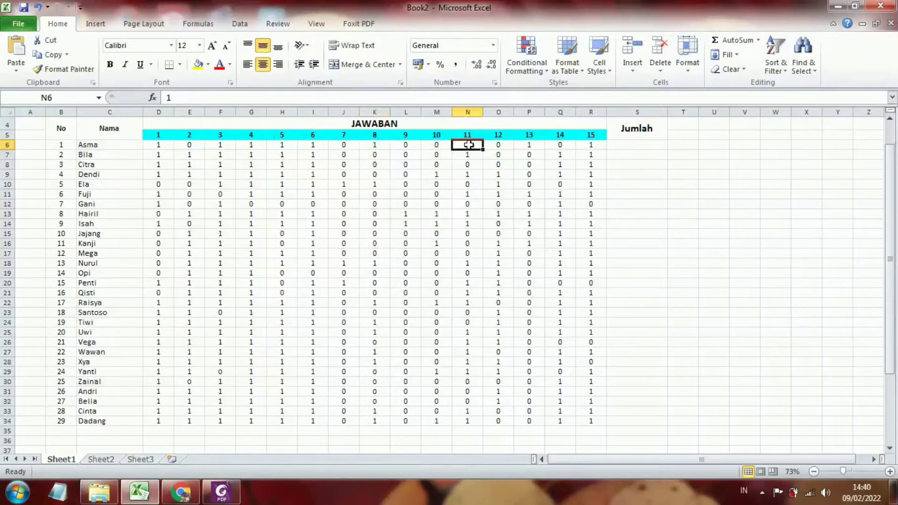
{"action": "left_click", "coordinate": [591, 145]}
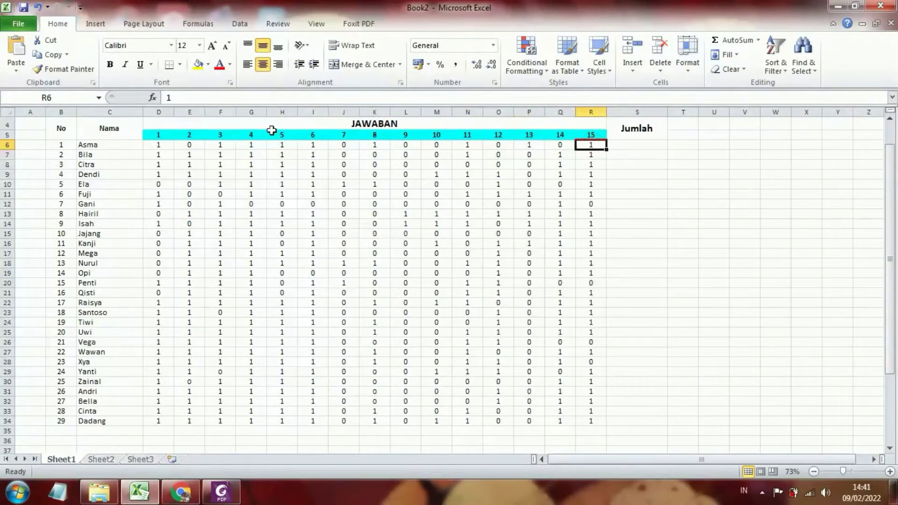
{"action": "left_click", "coordinate": [194, 145]}
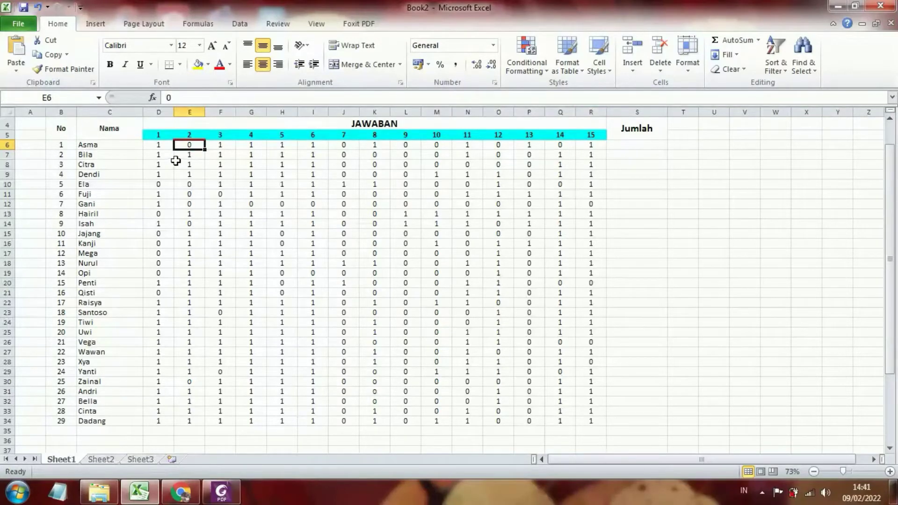
{"action": "left_click", "coordinate": [338, 145]}
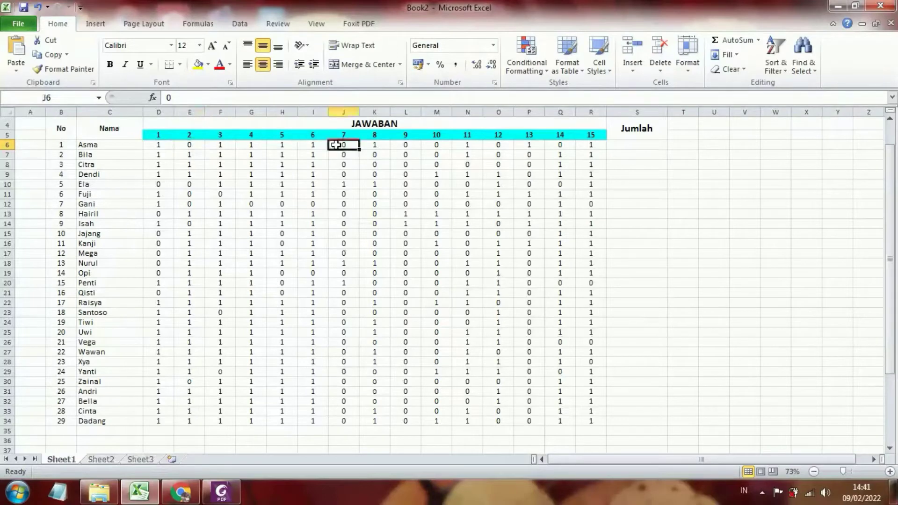
{"action": "left_click", "coordinate": [404, 147]}
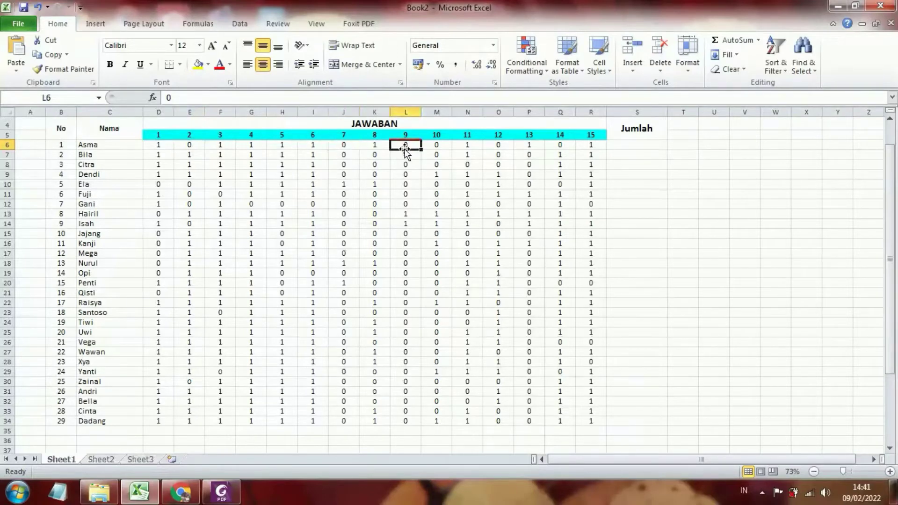
{"action": "left_click", "coordinate": [437, 146]}
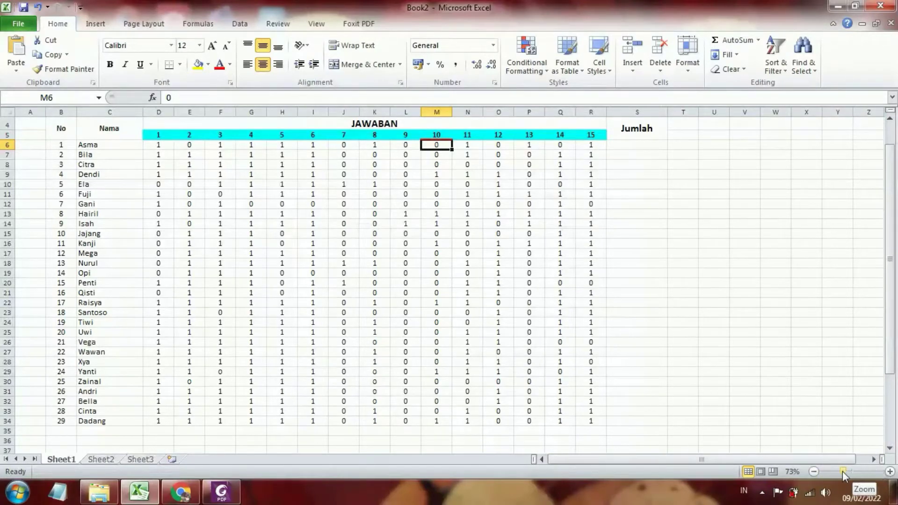
Enter the formula =SUM(D6:R6) in cell S6 to total the first student's answers in the Jumlah column
{"action": "left_click_drag", "start_coordinate": [843, 471], "coordinate": [844, 470]}
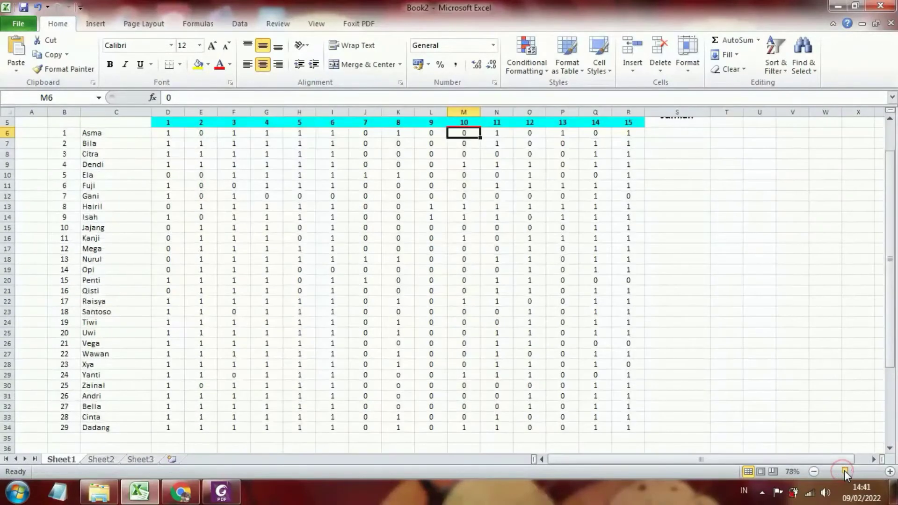
{"action": "left_click", "coordinate": [890, 371]}
{"action": "left_click_drag", "start_coordinate": [889, 362], "coordinate": [890, 182]}
{"action": "left_click", "coordinate": [877, 228]}
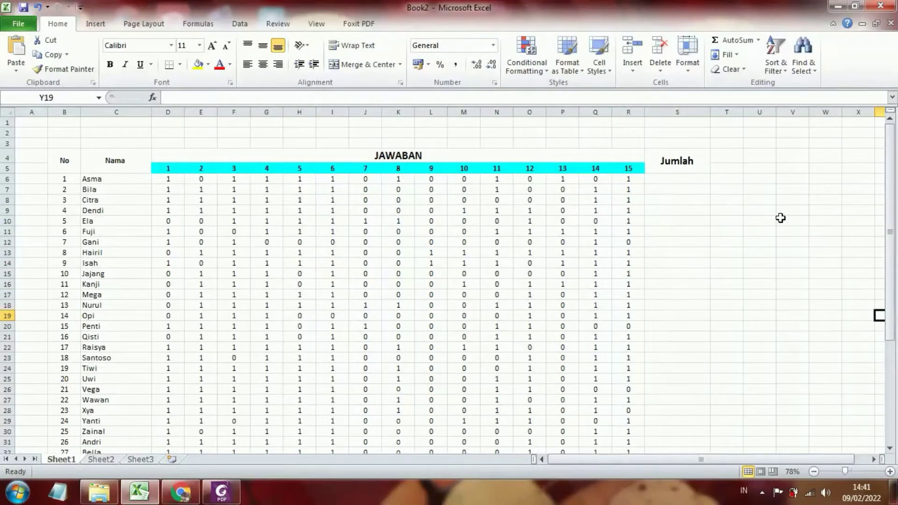
{"action": "left_click_drag", "start_coordinate": [892, 230], "coordinate": [893, 233]}
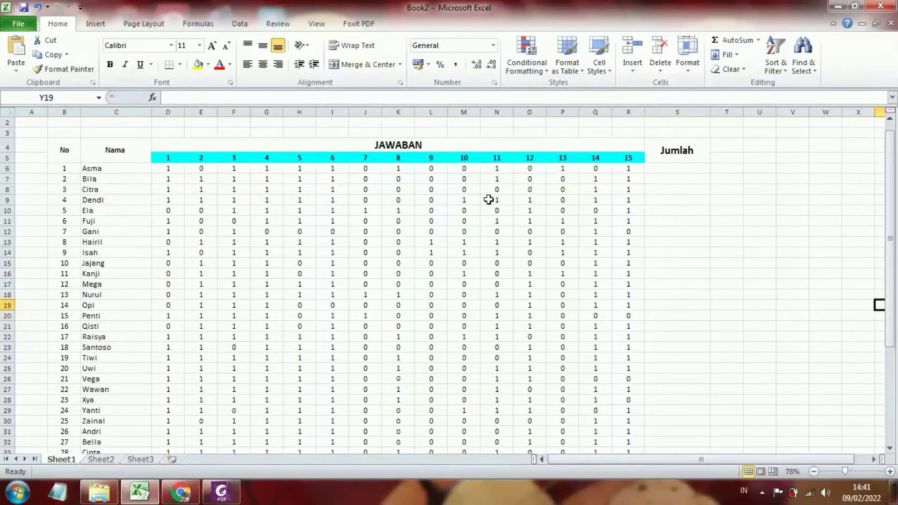
{"action": "left_click", "coordinate": [664, 168]}
{"action": "type", "text": "="}
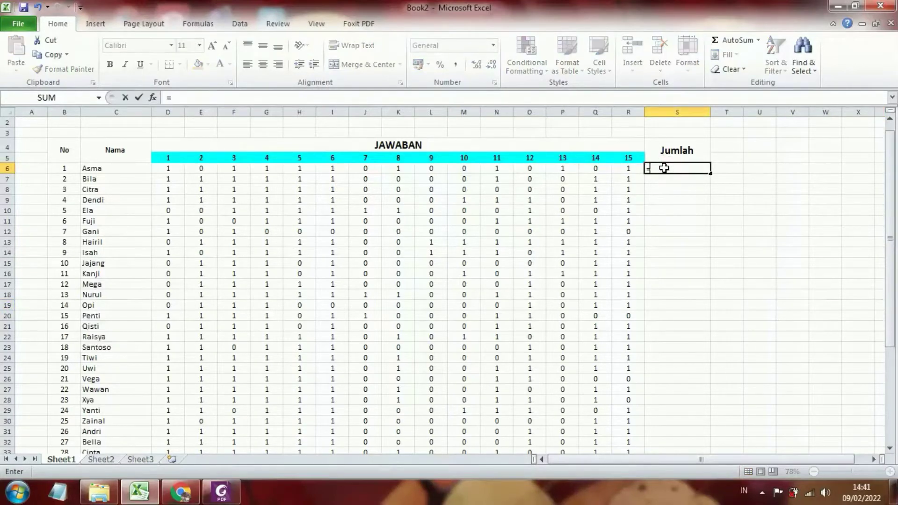
{"action": "type", "text": "sum"}
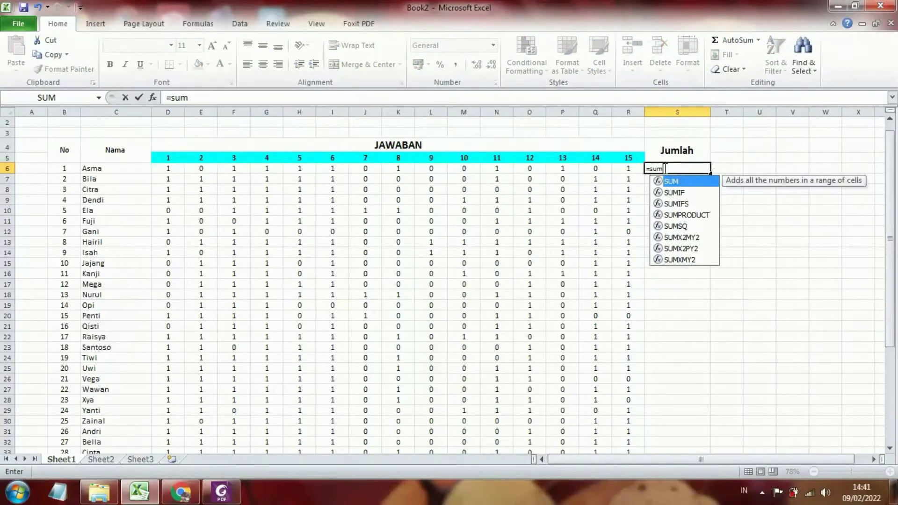
{"action": "double_click", "coordinate": [673, 182]}
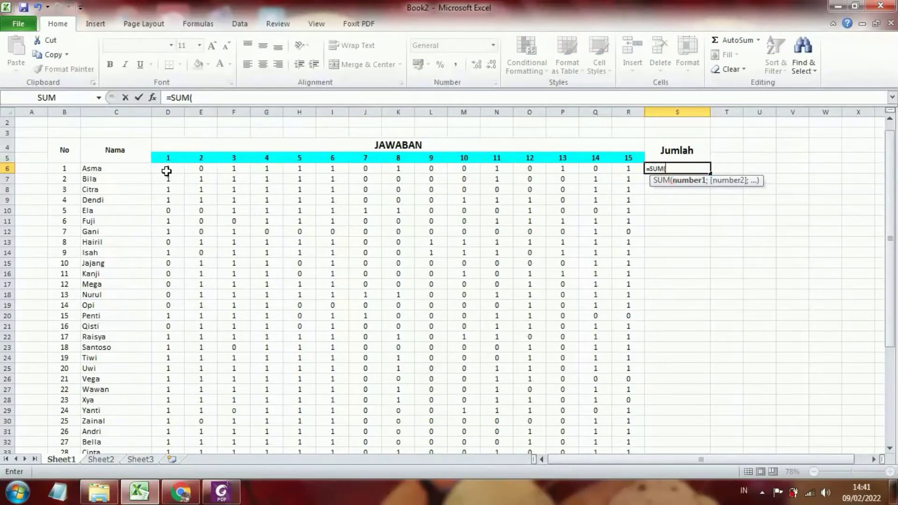
{"action": "left_click_drag", "start_coordinate": [166, 170], "coordinate": [623, 167]}
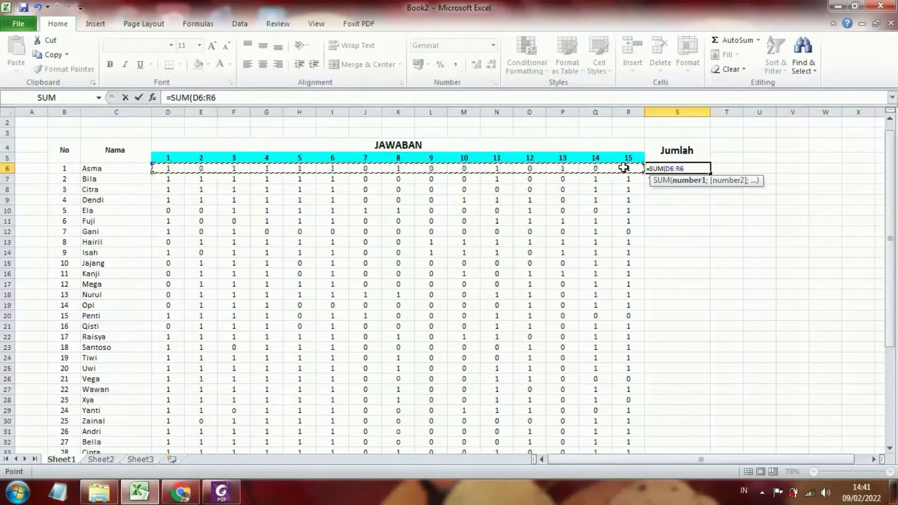
{"action": "type", "text": ")"}
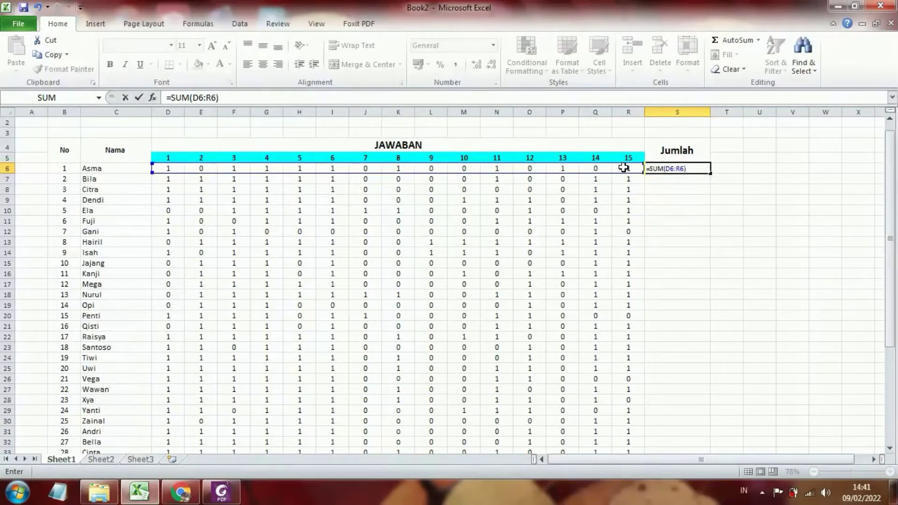
{"action": "key", "text": "Return"}
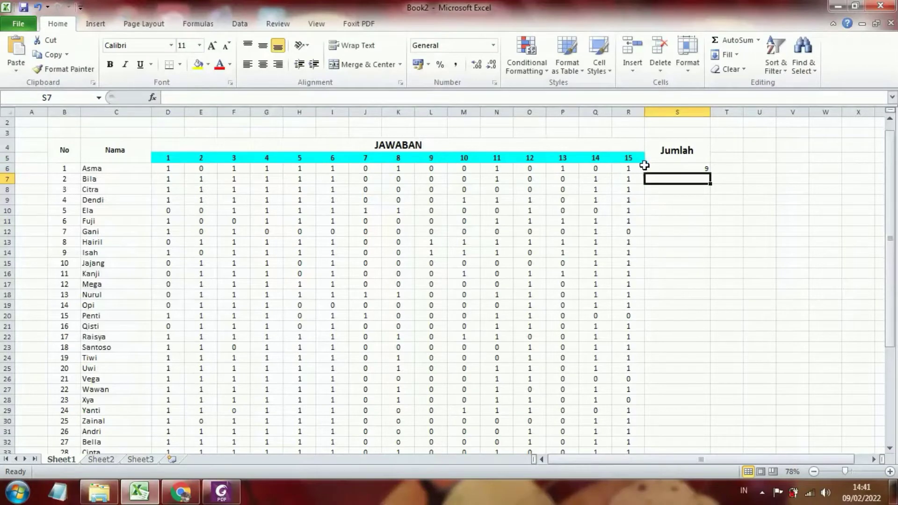
Fill the sum formula from S6 down the Jumlah column to S34 and check the formula for the last student
{"action": "left_click", "coordinate": [666, 166]}
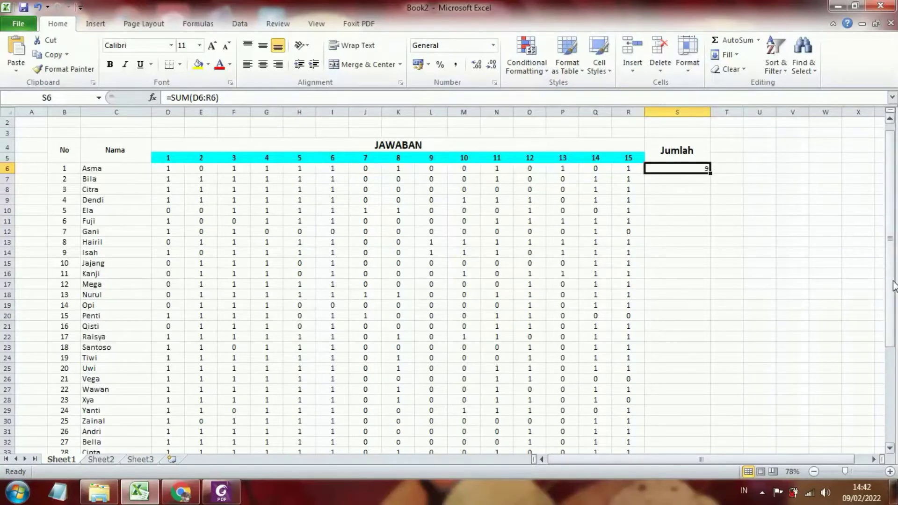
{"action": "left_click_drag", "start_coordinate": [890, 279], "coordinate": [893, 295]}
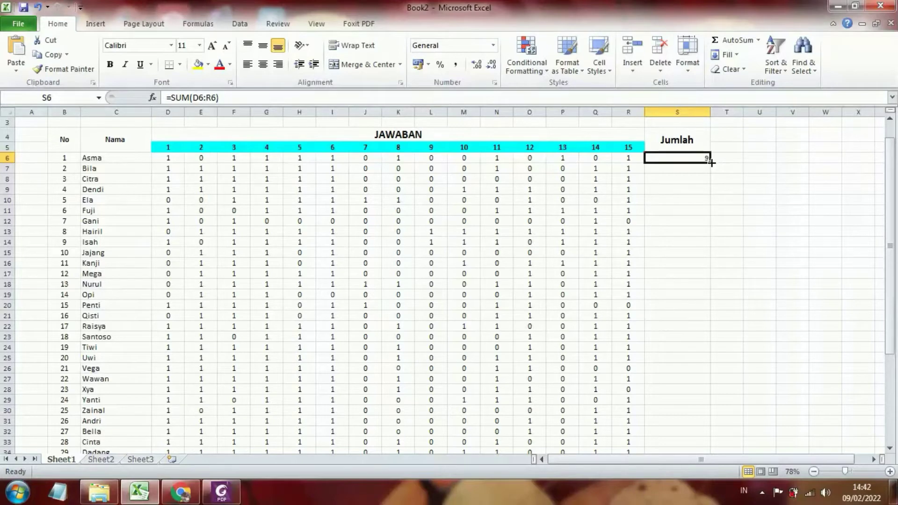
{"action": "left_click_drag", "start_coordinate": [711, 162], "coordinate": [701, 430]}
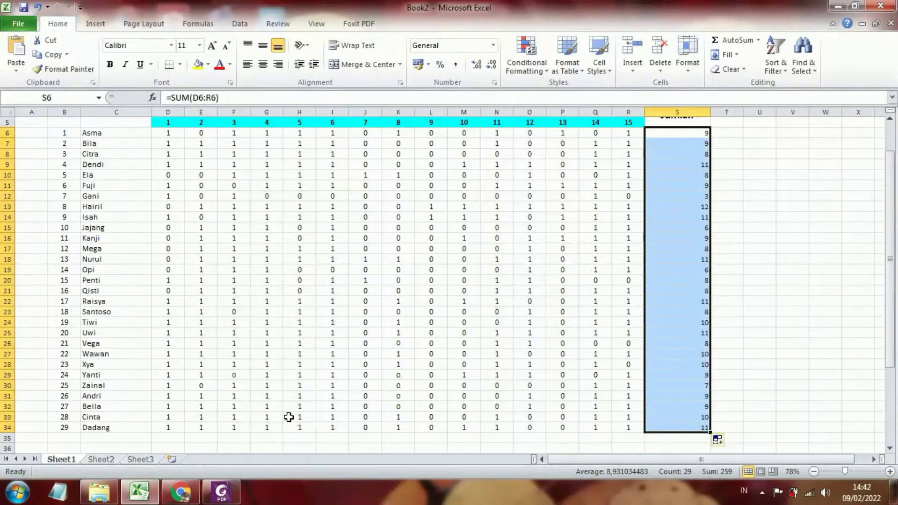
{"action": "left_click", "coordinate": [660, 426]}
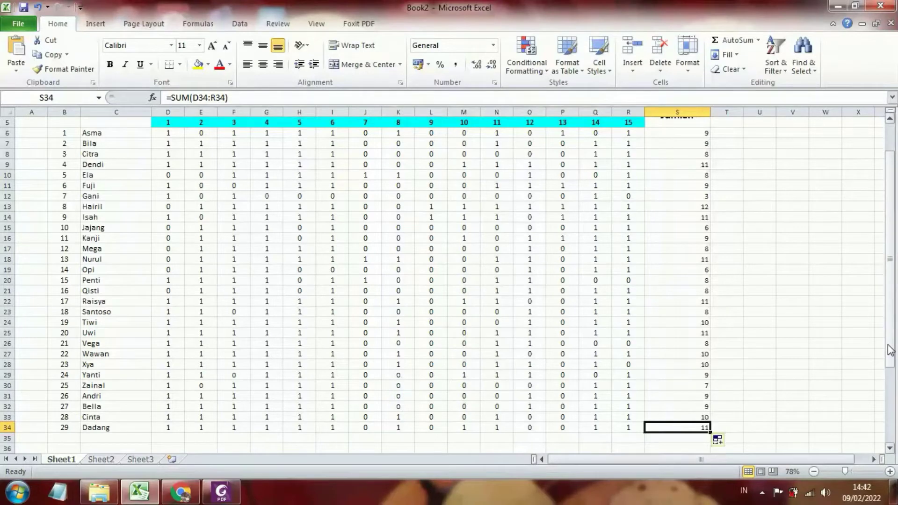
Label cell C36 below the student list "Jumlah Item butir Soal yang benar"
{"action": "left_click_drag", "start_coordinate": [889, 349], "coordinate": [889, 359]}
{"action": "left_click", "coordinate": [108, 417]}
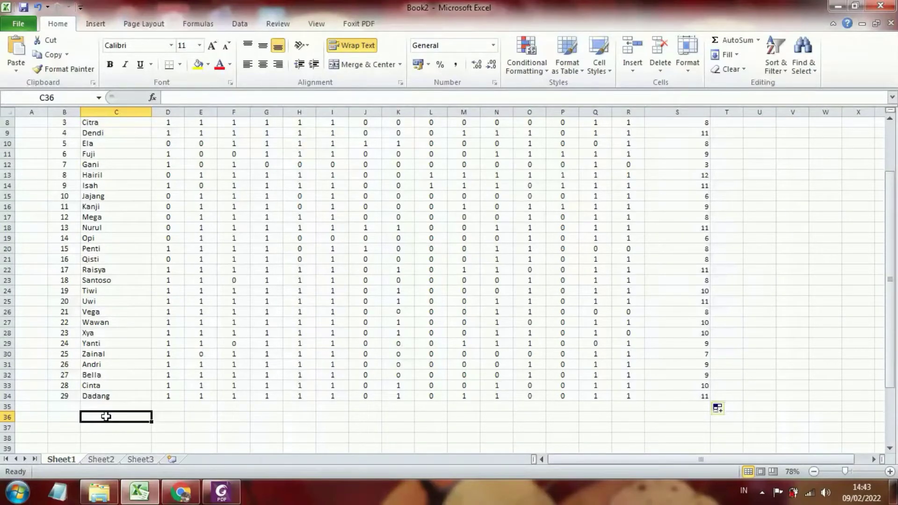
{"action": "type", "text": "Ju"}
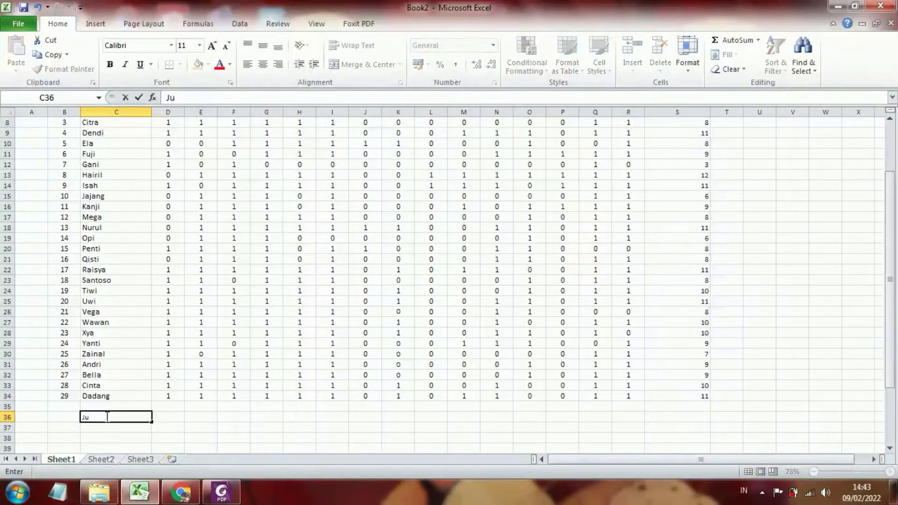
{"action": "type", "text": "mlah Item butir Soal"}
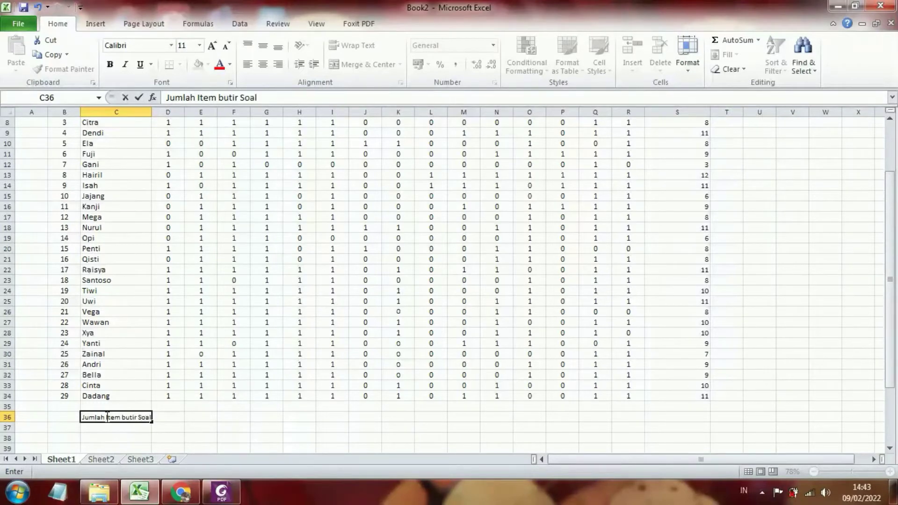
{"action": "type", "text": " yang benar"}
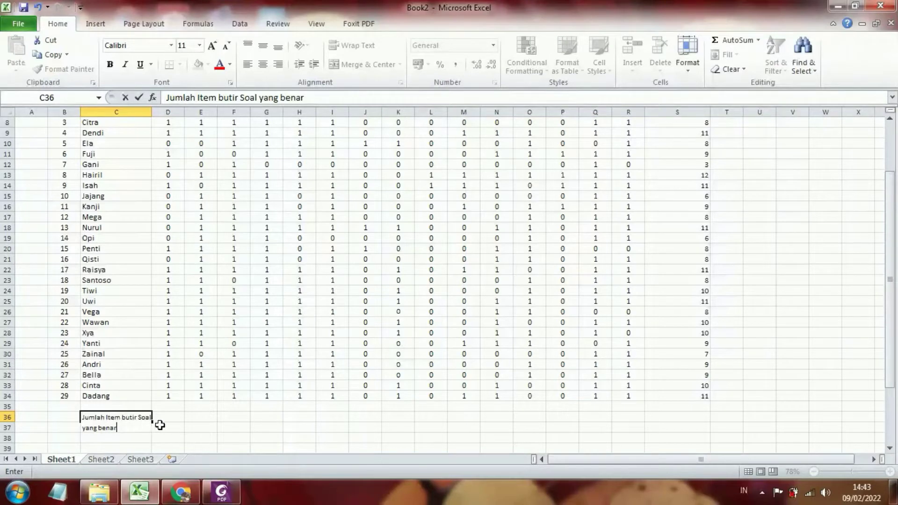
{"action": "left_click", "coordinate": [173, 418]}
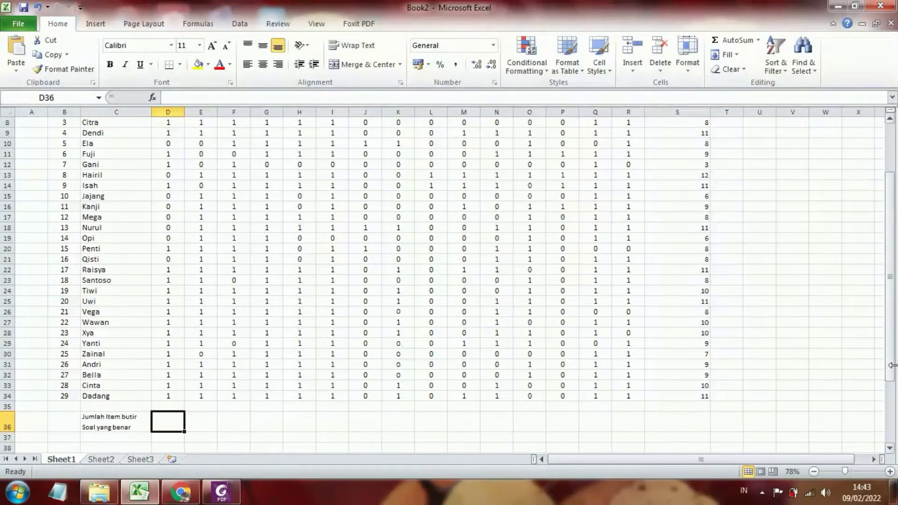
Enter the formula =SUM(D6:D34) in cell D36 to total the correct answers for item 1
{"action": "left_click_drag", "start_coordinate": [889, 365], "coordinate": [888, 388]}
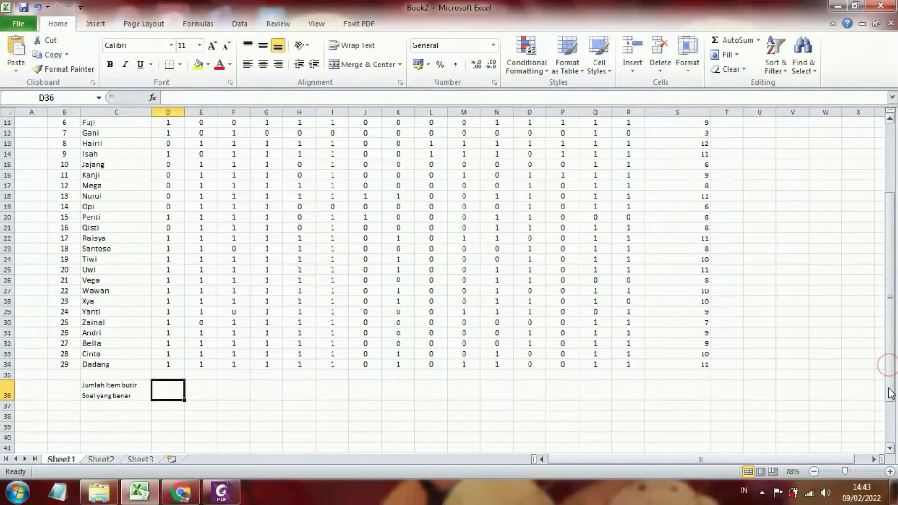
{"action": "type", "text": "=sum"}
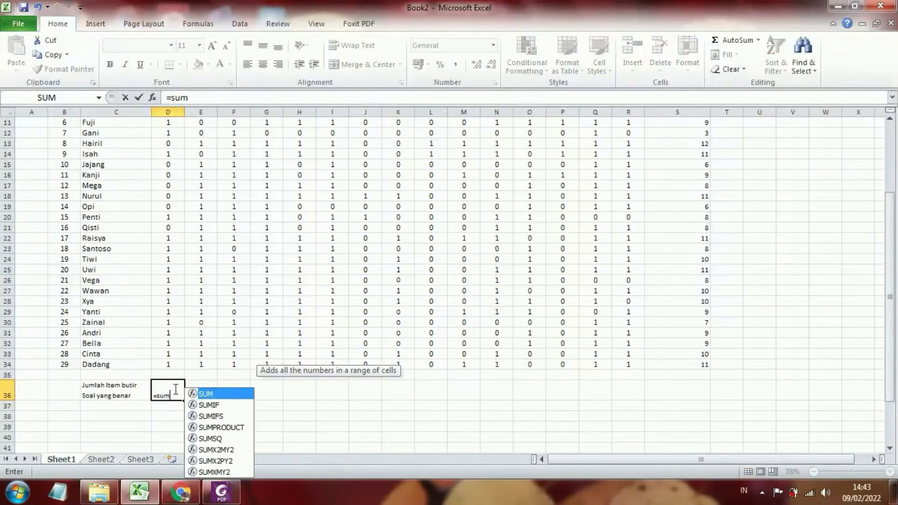
{"action": "double_click", "coordinate": [206, 393]}
{"action": "left_click_drag", "start_coordinate": [893, 232], "coordinate": [890, 210]}
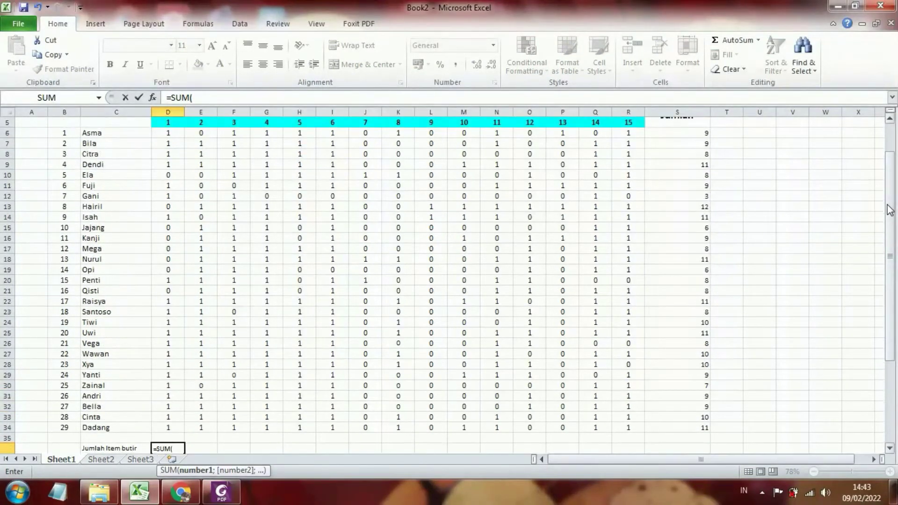
{"action": "left_click", "coordinate": [176, 135]}
{"action": "left_click_drag", "start_coordinate": [176, 135], "coordinate": [176, 422]}
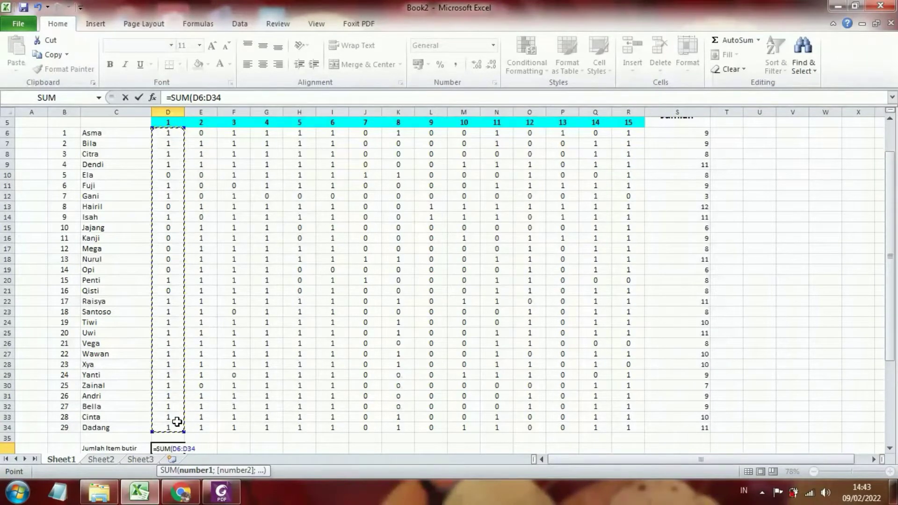
{"action": "left_click_drag", "start_coordinate": [888, 285], "coordinate": [888, 295]}
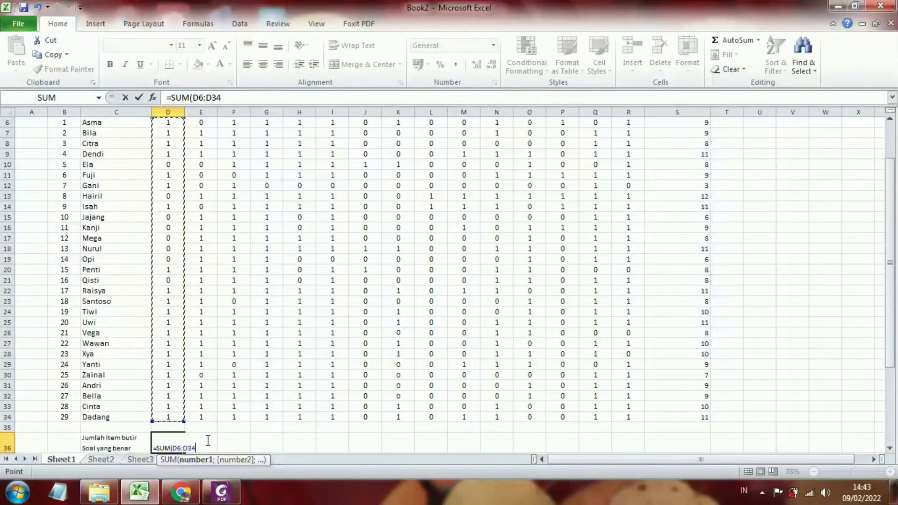
{"action": "type", "text": ")"}
{"action": "key", "text": "Return"}
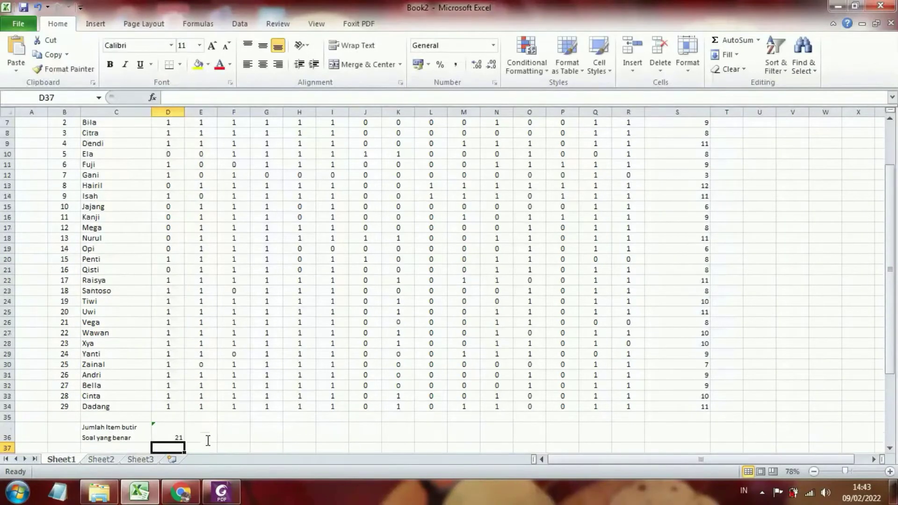
Fill the sum formula from D36 across to R36 so that every question item is totalled
{"action": "left_click", "coordinate": [171, 429]}
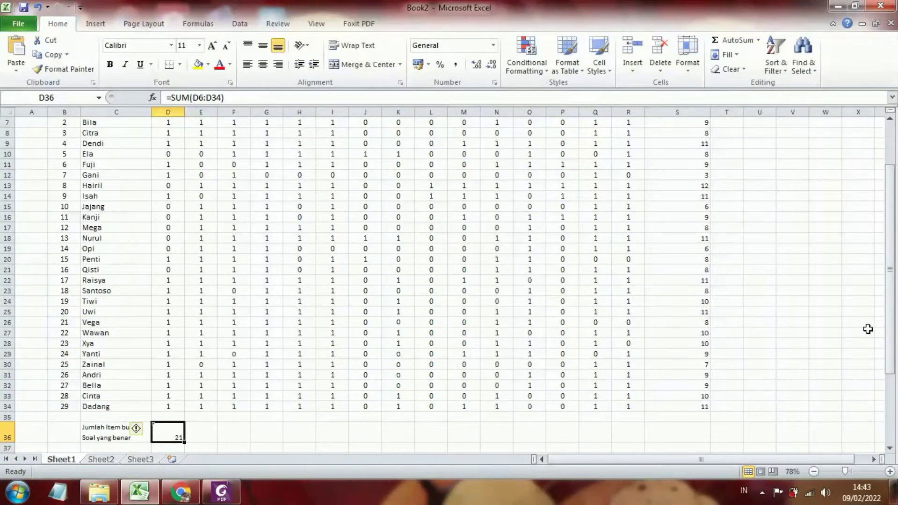
{"action": "left_click_drag", "start_coordinate": [889, 336], "coordinate": [888, 346]}
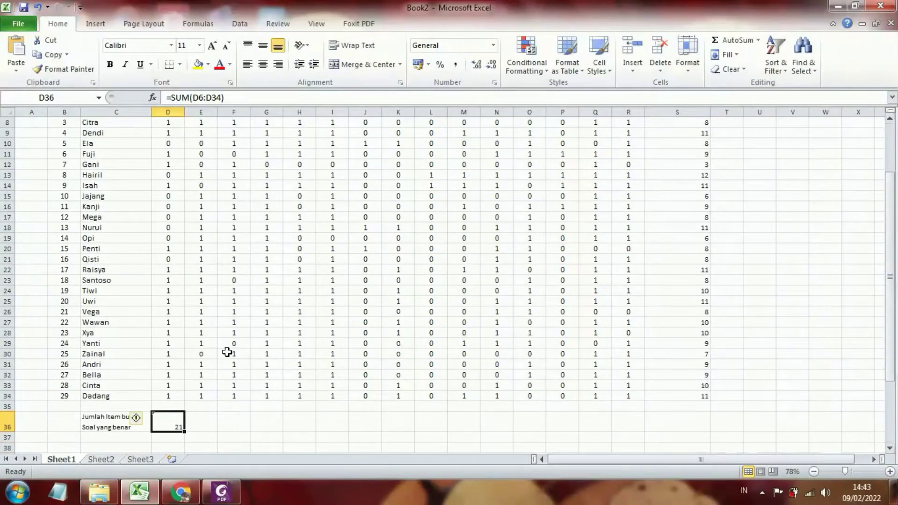
{"action": "left_click_drag", "start_coordinate": [186, 433], "coordinate": [630, 436]}
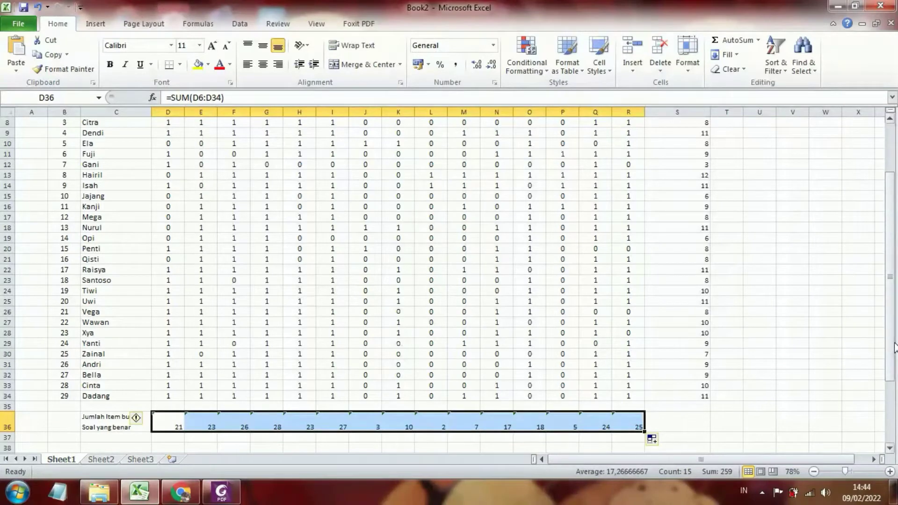
{"action": "left_click_drag", "start_coordinate": [893, 348], "coordinate": [891, 367]}
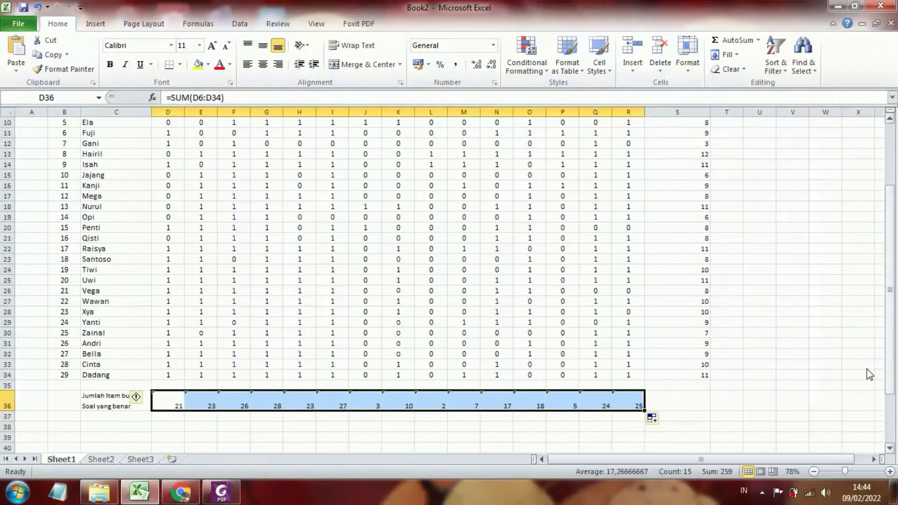
Label cell C37, under the item totals label, "Nilai R tabel"
{"action": "left_click", "coordinate": [201, 415]}
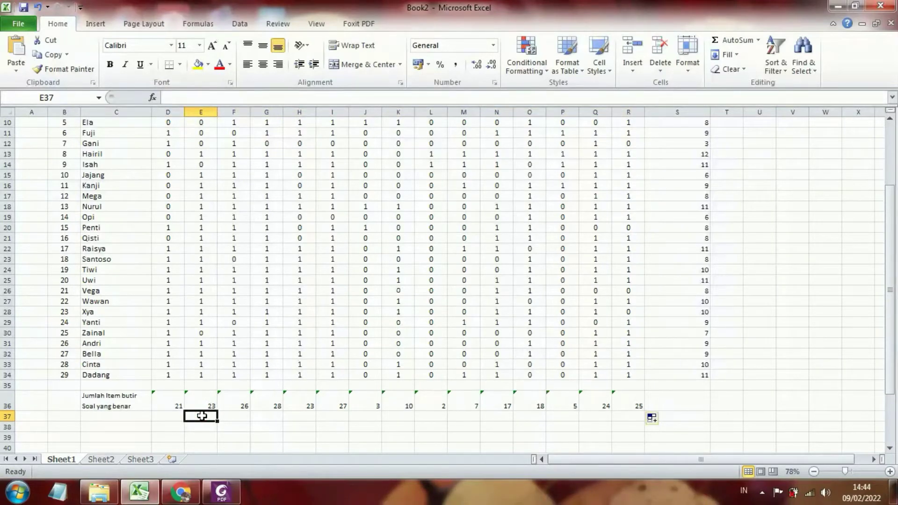
{"action": "left_click", "coordinate": [137, 414]}
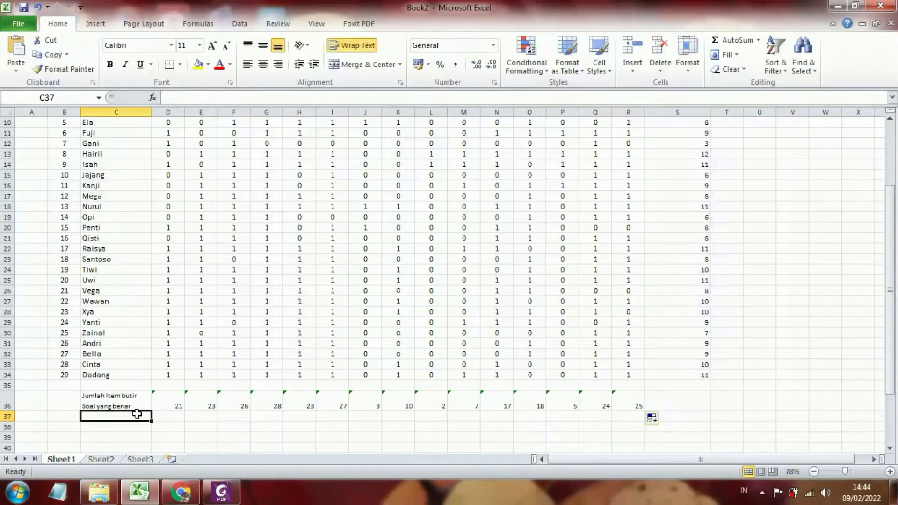
{"action": "type", "text": "Nilai R tabel"}
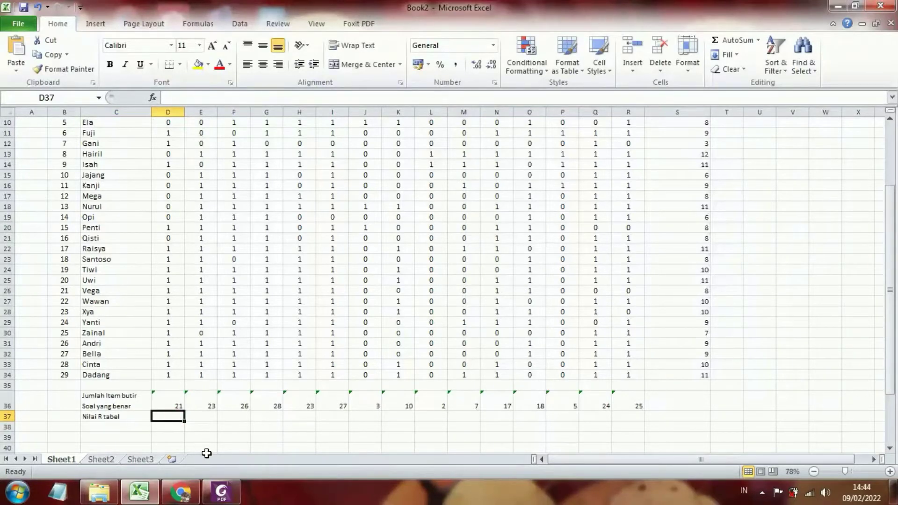
Switch to tabel-r.pdf in Foxit PhantomPDF and highlight the value 0.5324 for df 12 at the two-tailed 0.05 level
{"action": "left_click", "coordinate": [228, 492]}
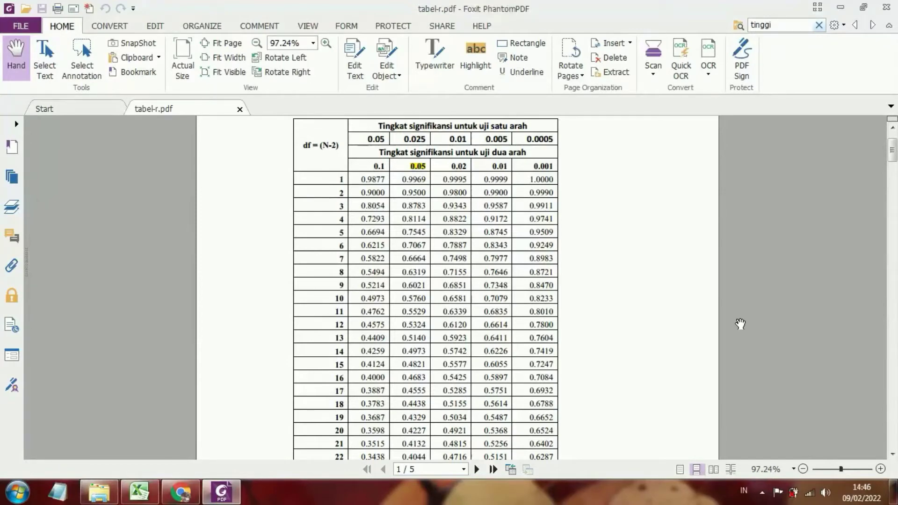
{"action": "scroll", "coordinate": [740, 323], "scroll_direction": "down", "scroll_amount": 5}
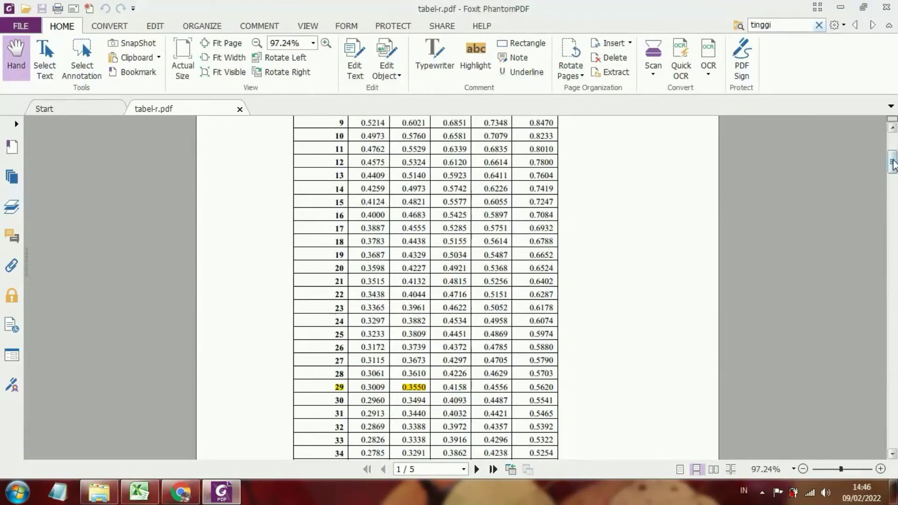
{"action": "mouse_move", "coordinate": [892, 160]}
{"action": "left_mouse_down"}
{"action": "mouse_move", "coordinate": [893, 148]}
{"action": "mouse_move", "coordinate": [894, 159]}
{"action": "left_mouse_up"}
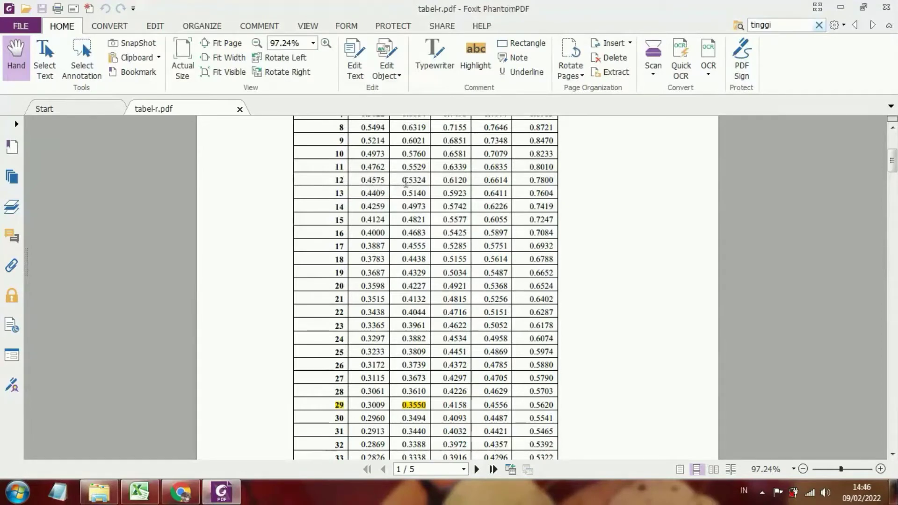
{"action": "left_click", "coordinate": [409, 181]}
{"action": "left_click_drag", "start_coordinate": [397, 180], "coordinate": [427, 180]}
{"action": "left_click", "coordinate": [474, 58]}
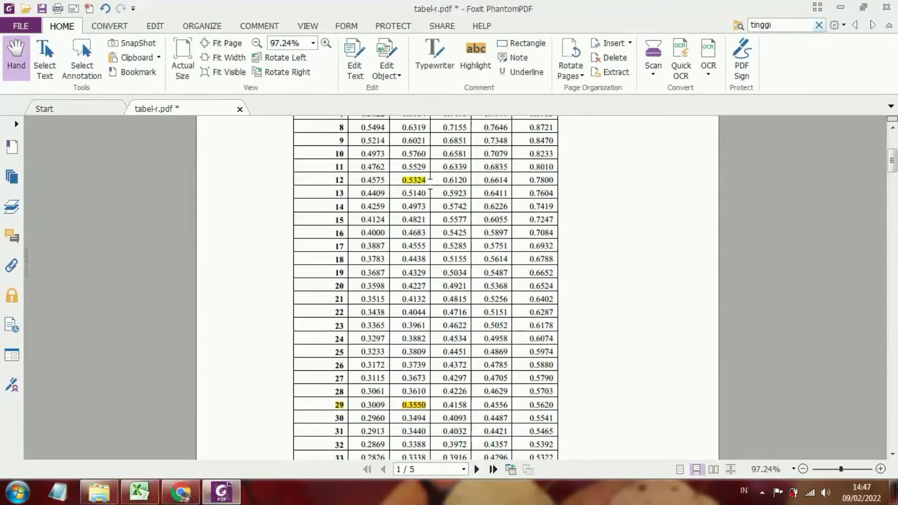
Return to the Excel workbook and enter the R table value 0,355 in cell D37
{"action": "left_click", "coordinate": [139, 491]}
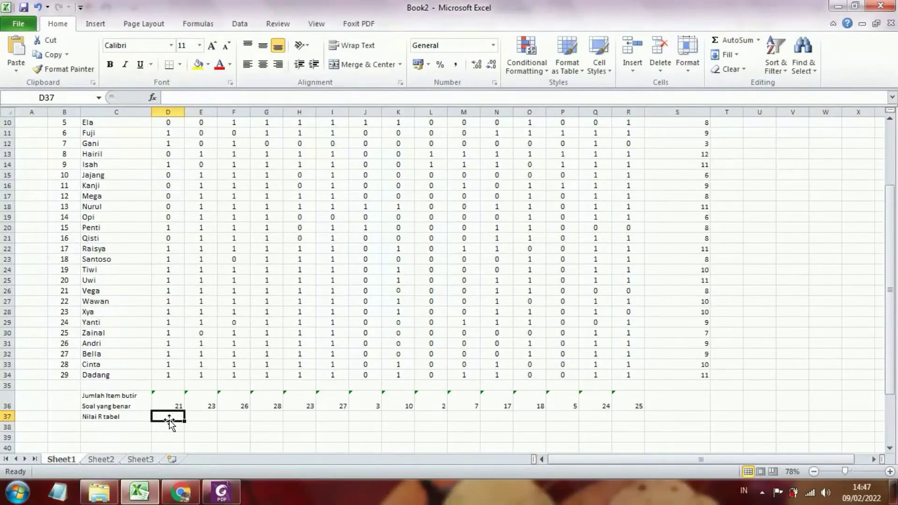
{"action": "type", "text": "0,"}
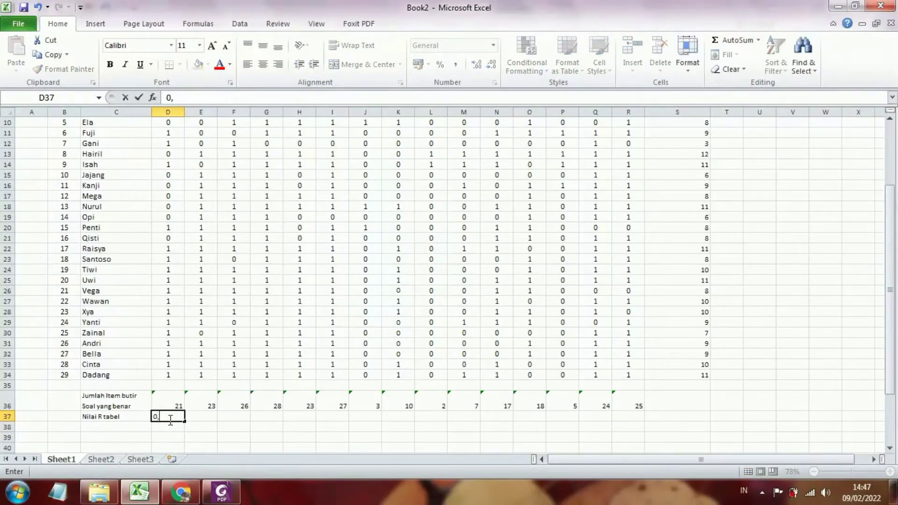
{"action": "type", "text": "355"}
{"action": "key", "text": "Return"}
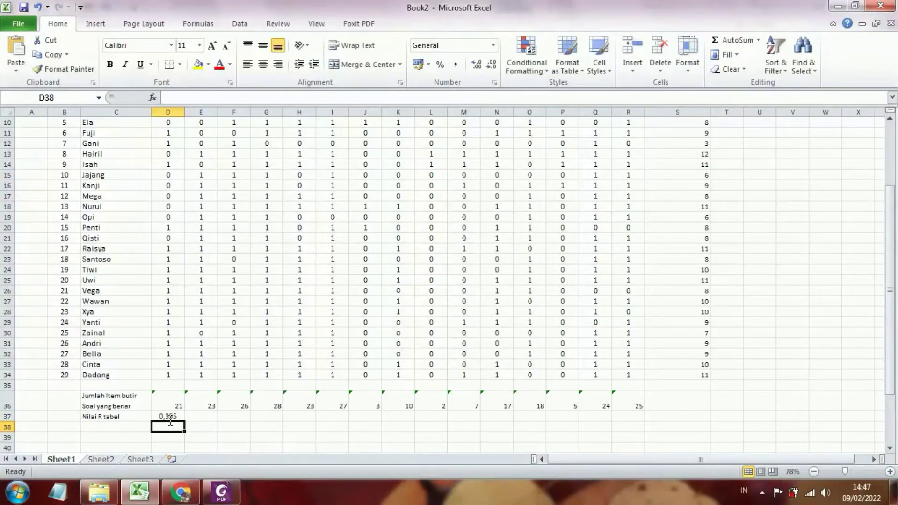
{"action": "left_click", "coordinate": [170, 416]}
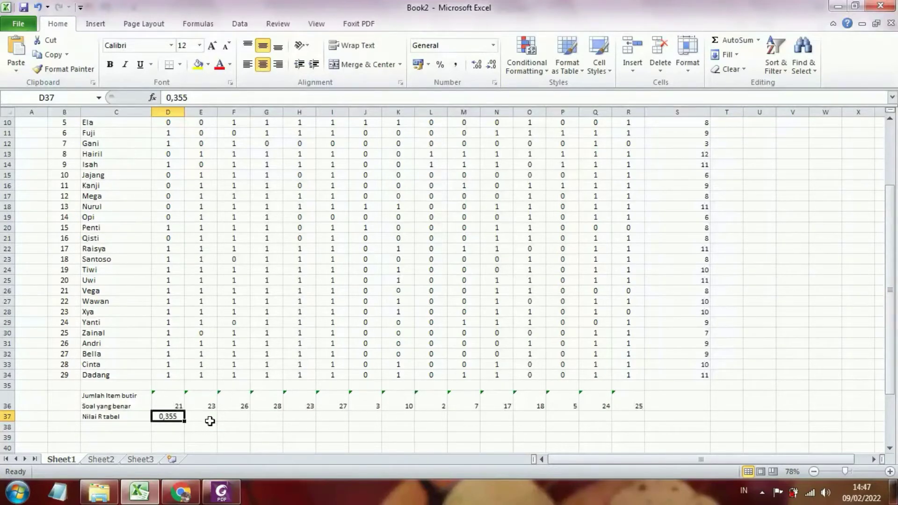
Copy the R table value from D37 across the Nilai R tabel row to R37
{"action": "left_click", "coordinate": [130, 427]}
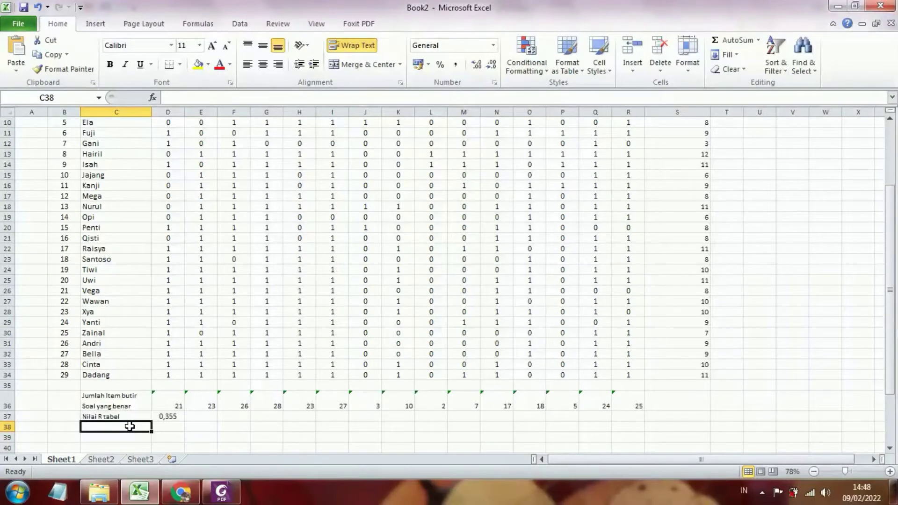
{"action": "left_click", "coordinate": [174, 416]}
{"action": "left_click_drag", "start_coordinate": [184, 421], "coordinate": [635, 424]}
{"action": "left_click", "coordinate": [636, 423]}
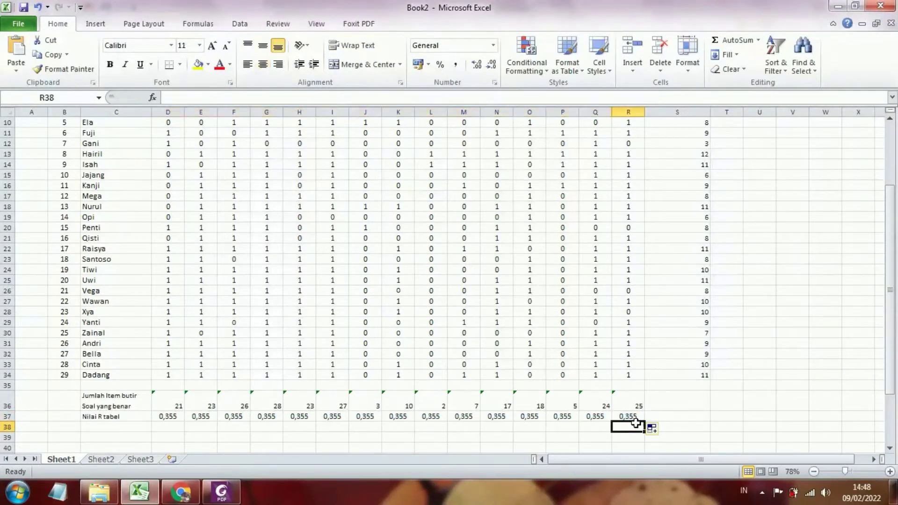
Label cell C38, below the Nilai R tabel row, "Nilai R hitung"
{"action": "left_click", "coordinate": [124, 427]}
{"action": "type", "text": "Nilai "}
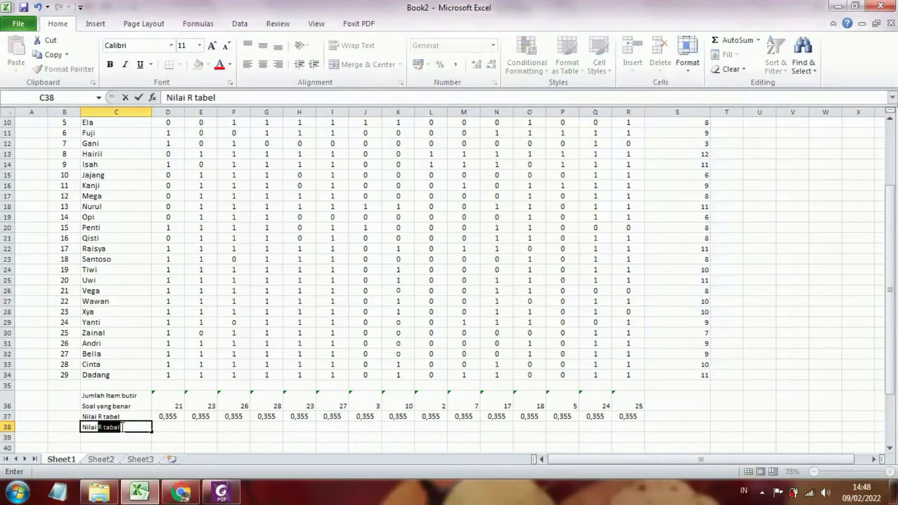
{"action": "type", "text": "R hitung"}
{"action": "key", "text": "Tab"}
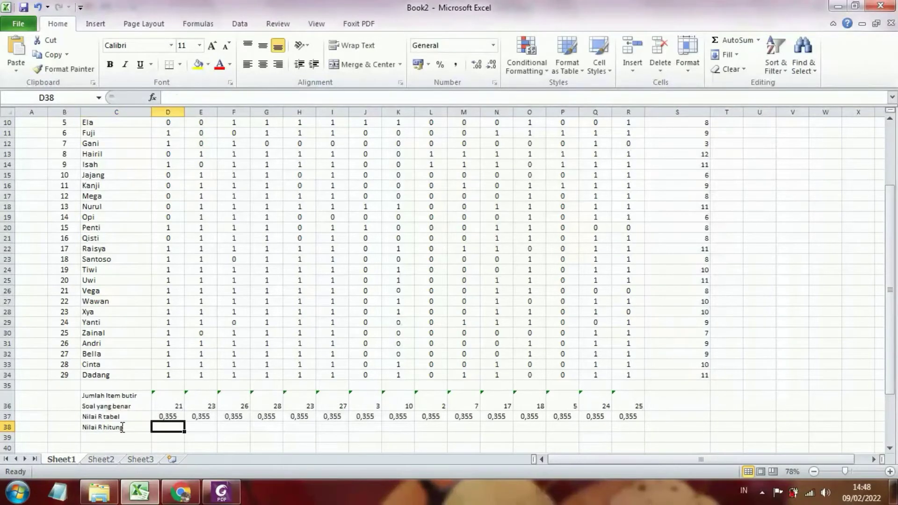
Begin a CORREL formula in D38 with the item 1 scores D6:D34 as the first array
{"action": "left_click", "coordinate": [844, 470]}
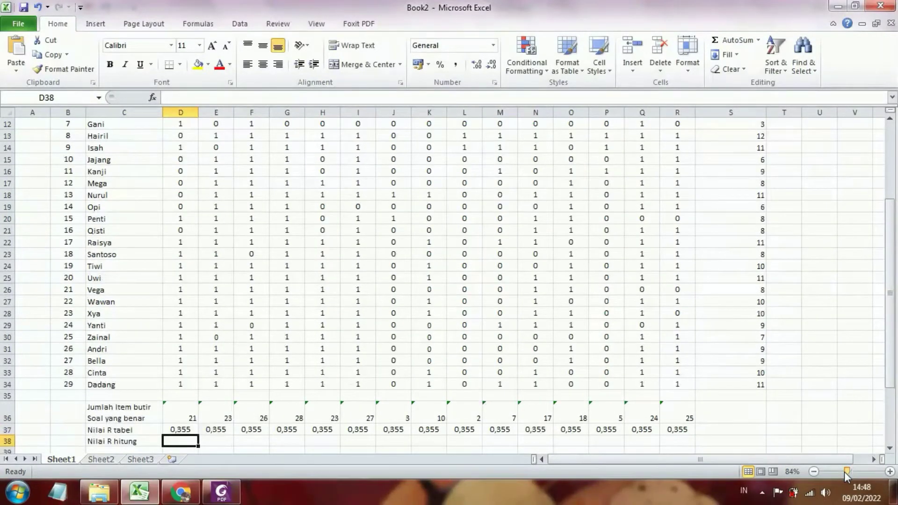
{"action": "left_click_drag", "start_coordinate": [843, 471], "coordinate": [845, 469]}
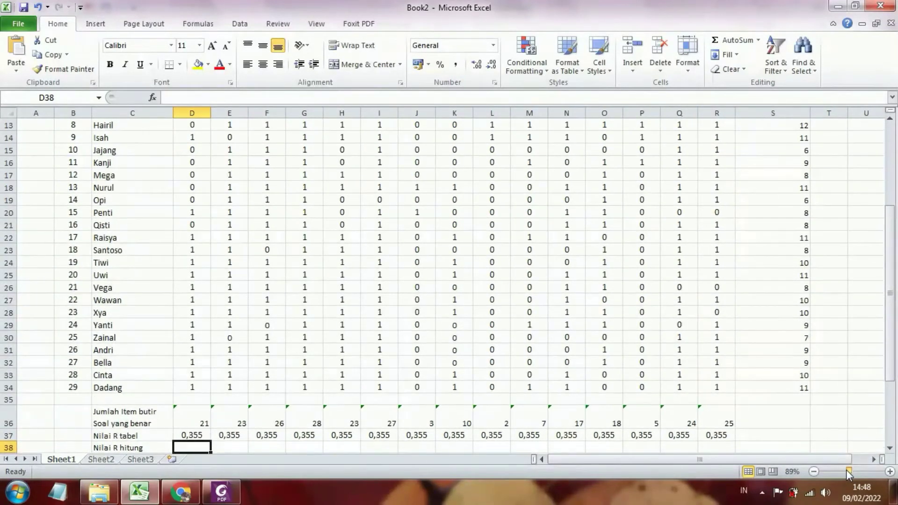
{"action": "left_click_drag", "start_coordinate": [894, 306], "coordinate": [894, 354]}
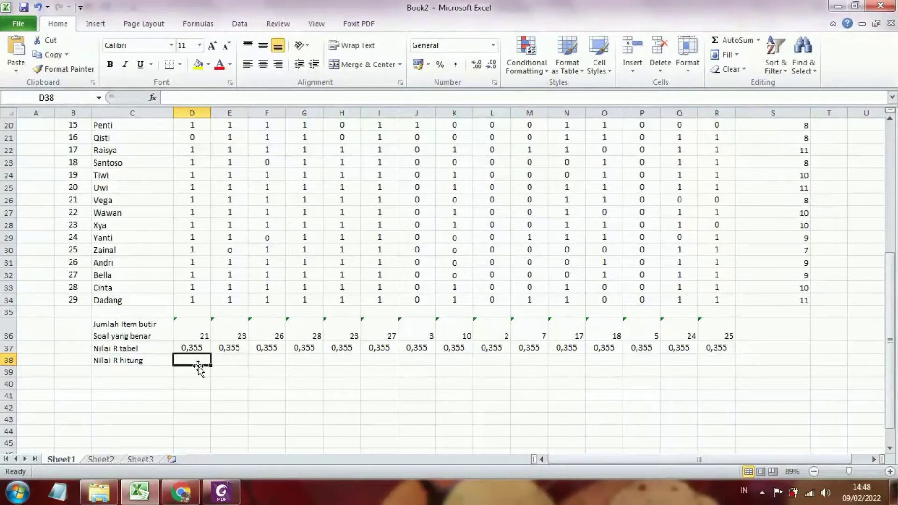
{"action": "type", "text": "=cor"}
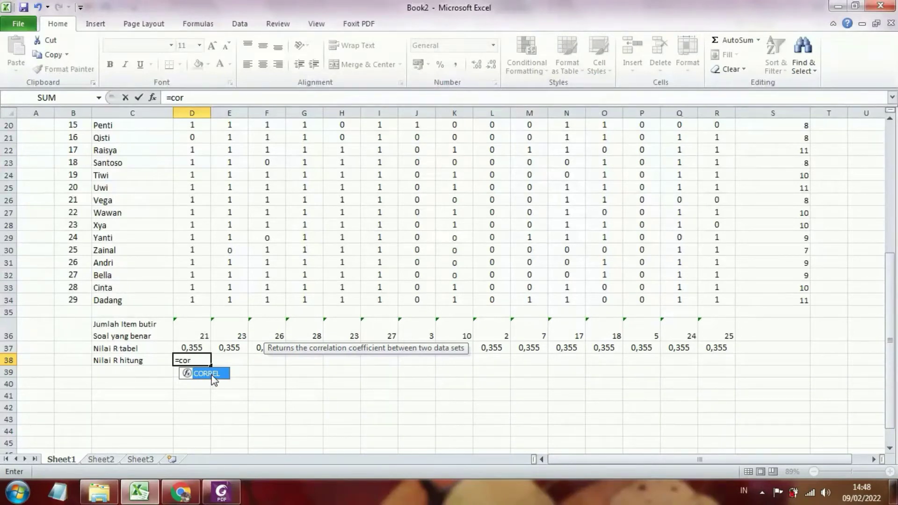
{"action": "double_click", "coordinate": [212, 374]}
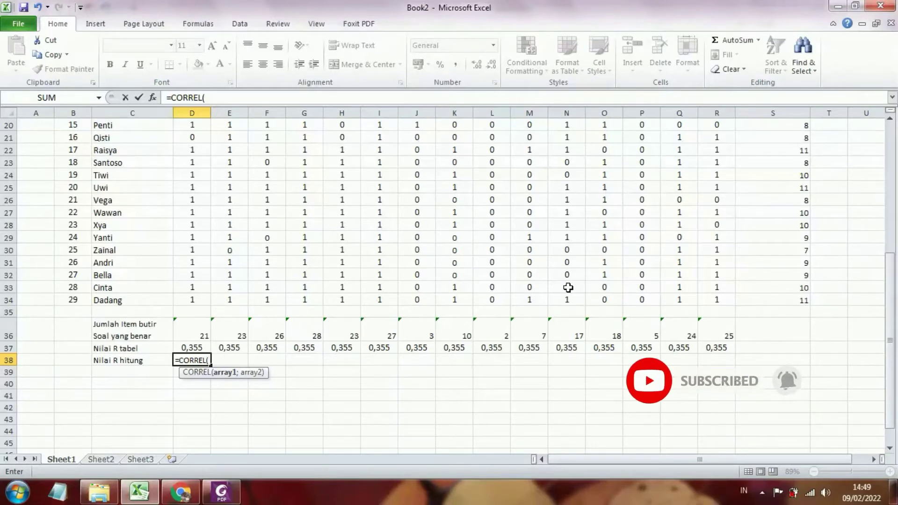
{"action": "left_click_drag", "start_coordinate": [890, 320], "coordinate": [890, 208]}
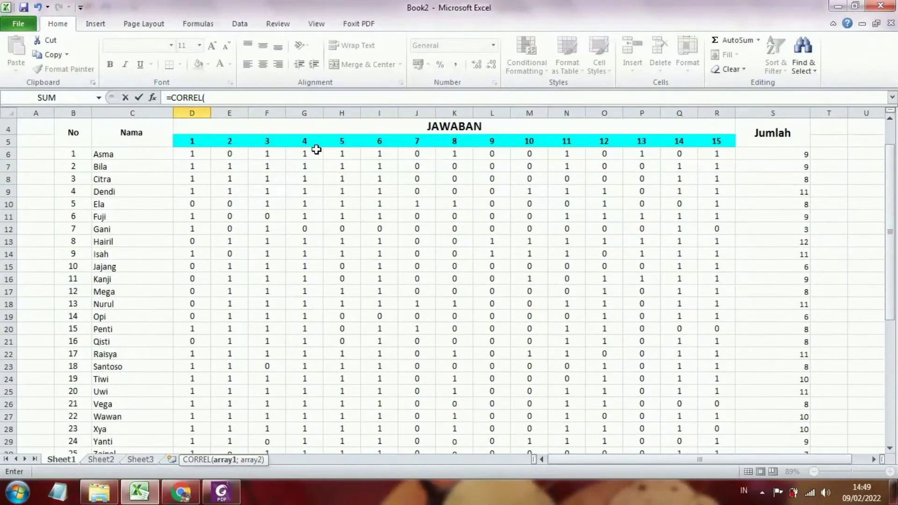
{"action": "left_click_drag", "start_coordinate": [201, 154], "coordinate": [192, 213]}
{"action": "left_click_drag", "start_coordinate": [187, 332], "coordinate": [200, 389]}
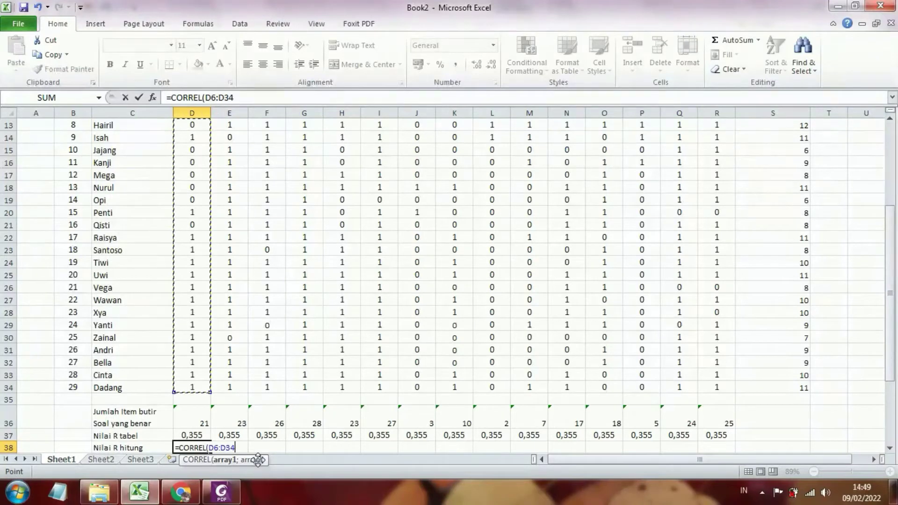
{"action": "type", "text": ")"}
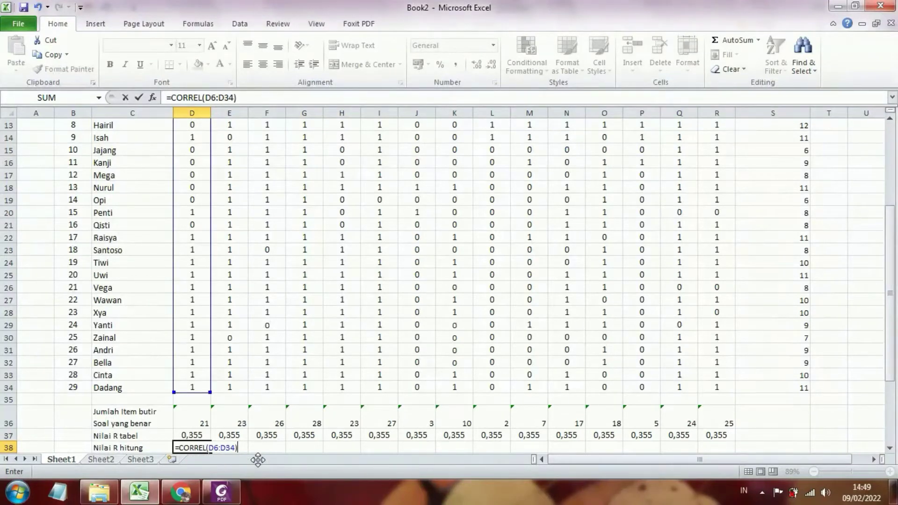
{"action": "key", "text": "BackSpace"}
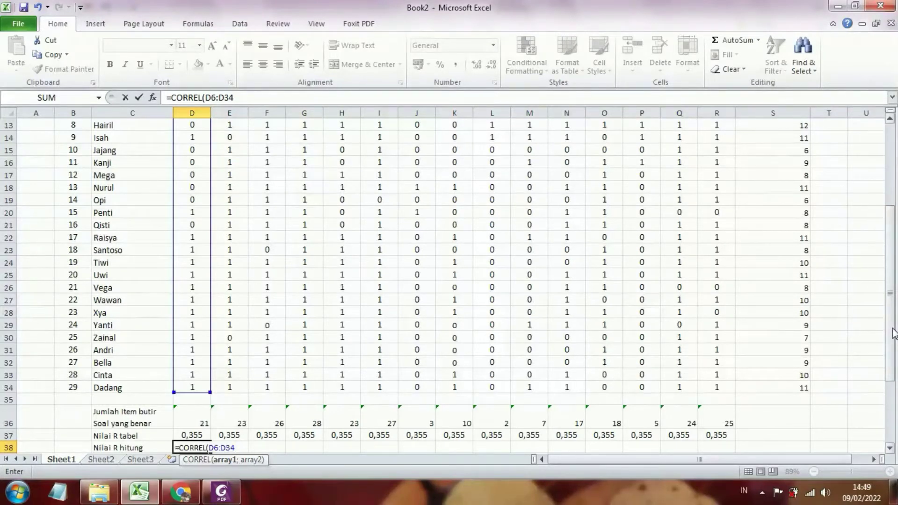
Complete the D38 correlation formula with the Jumlah totals S6:S34 as the second array
{"action": "left_click_drag", "start_coordinate": [889, 329], "coordinate": [889, 343]}
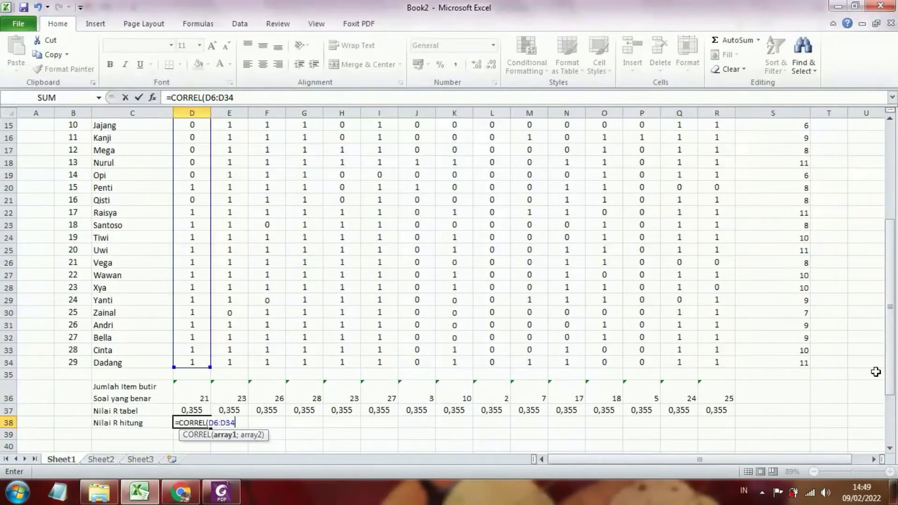
{"action": "left_click_drag", "start_coordinate": [891, 382], "coordinate": [890, 369]}
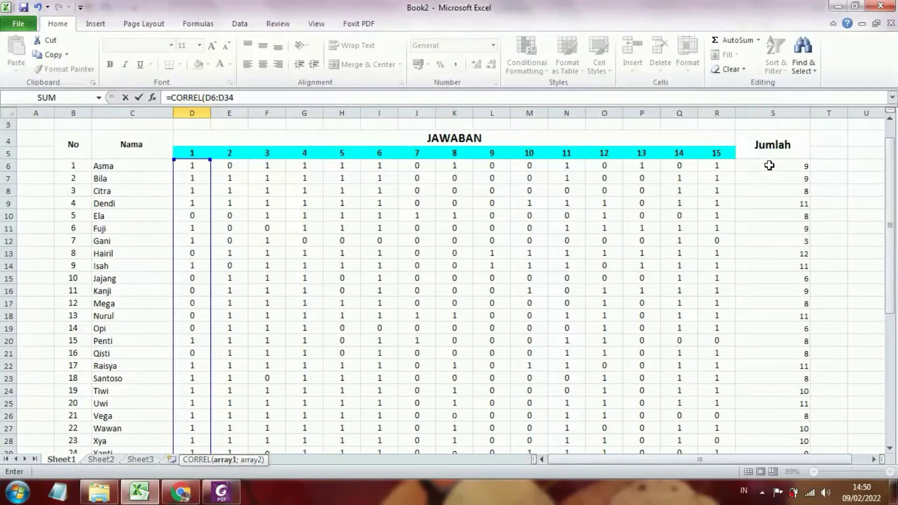
{"action": "left_click_drag", "start_coordinate": [890, 174], "coordinate": [890, 180]}
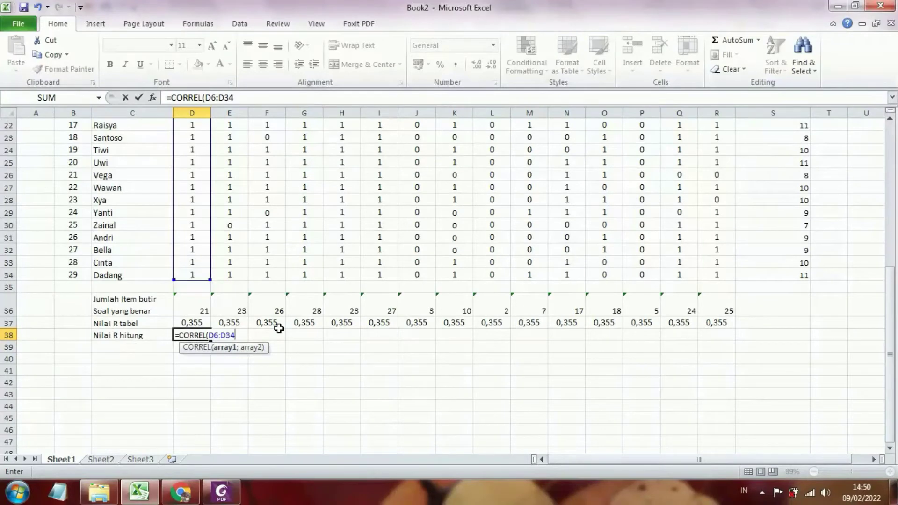
{"action": "type", "text": ";"}
{"action": "left_click_drag", "start_coordinate": [890, 299], "coordinate": [891, 161]}
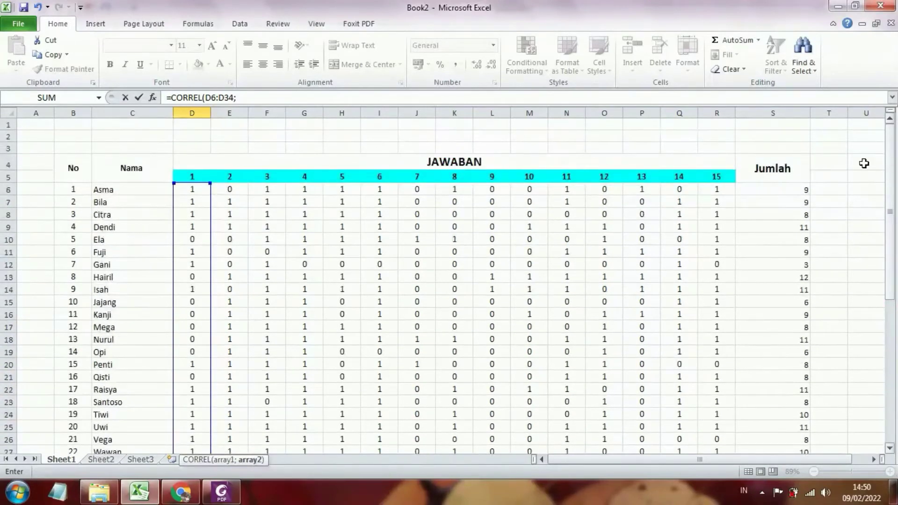
{"action": "left_click_drag", "start_coordinate": [788, 189], "coordinate": [801, 378]}
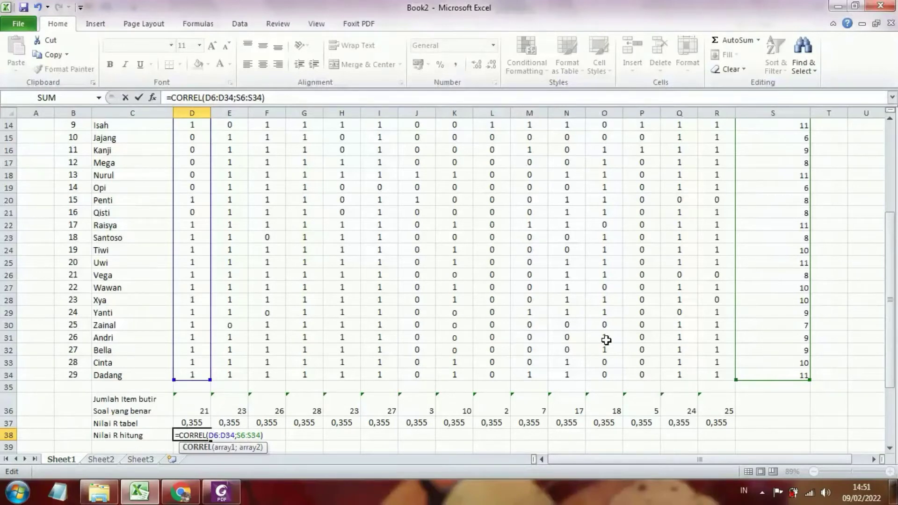
{"action": "key", "text": "Return"}
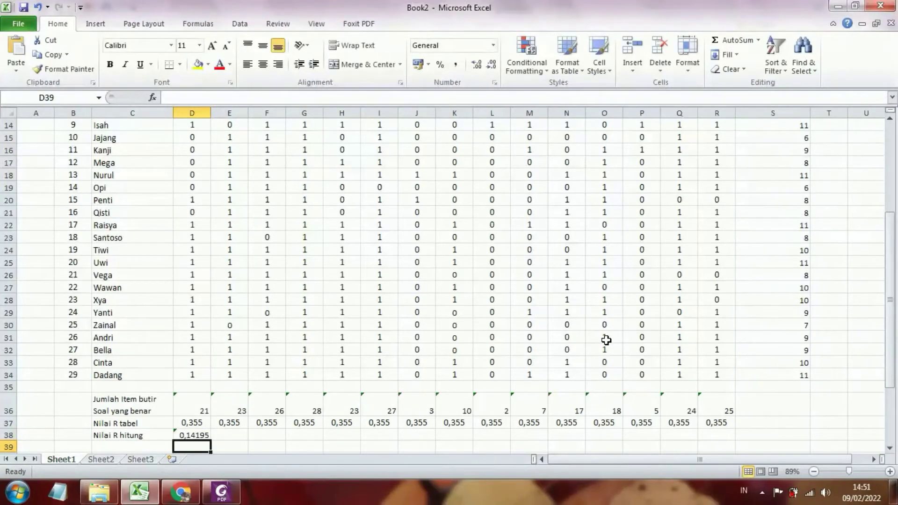
{"action": "left_click", "coordinate": [192, 432]}
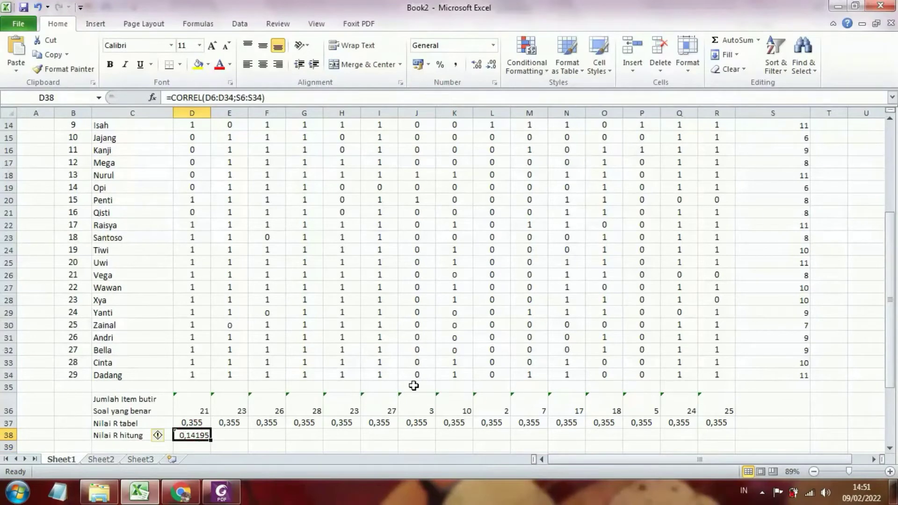
Calculate item 2's R value in E38 with the formula =CORREL(E6:E34;S6:S34)
{"action": "left_click_drag", "start_coordinate": [891, 358], "coordinate": [891, 367]}
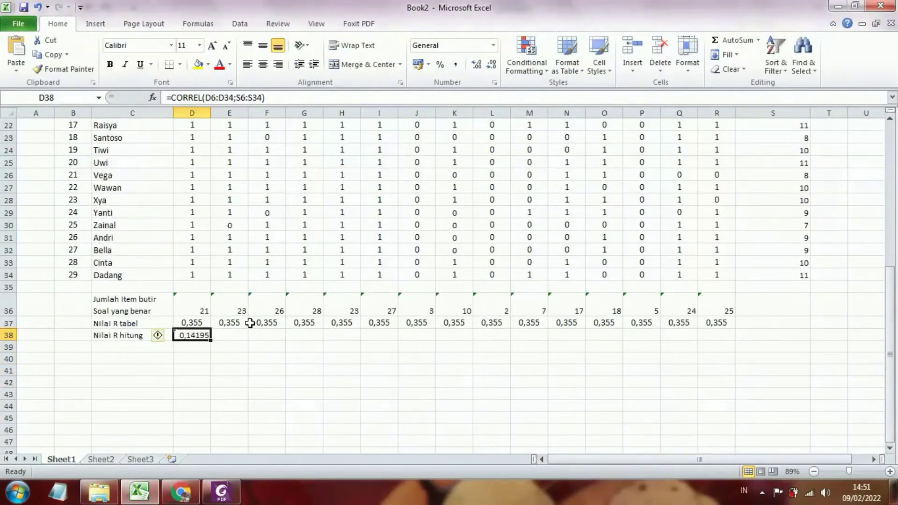
{"action": "left_click", "coordinate": [235, 334]}
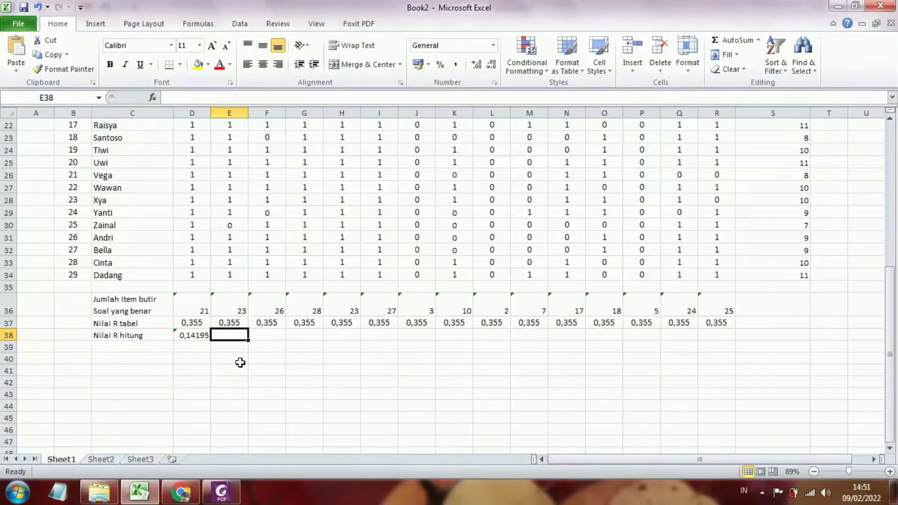
{"action": "type", "text": "=cor"}
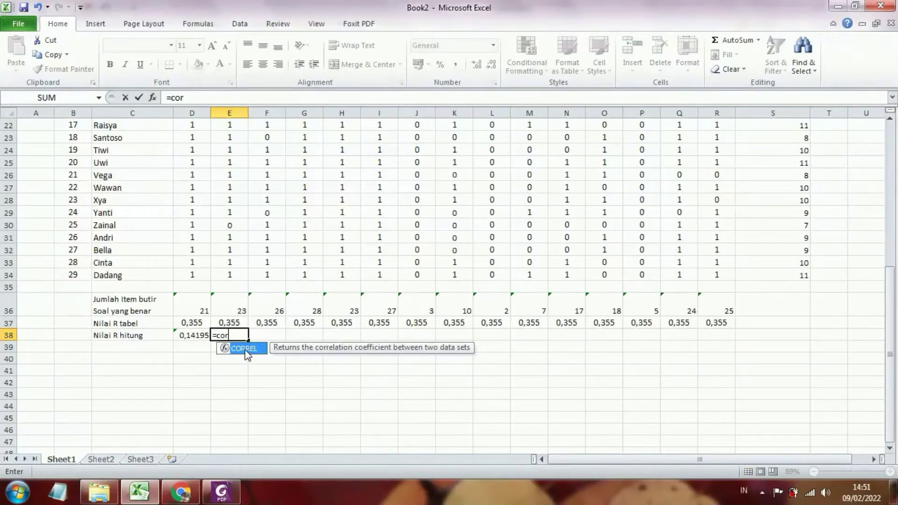
{"action": "double_click", "coordinate": [244, 349]}
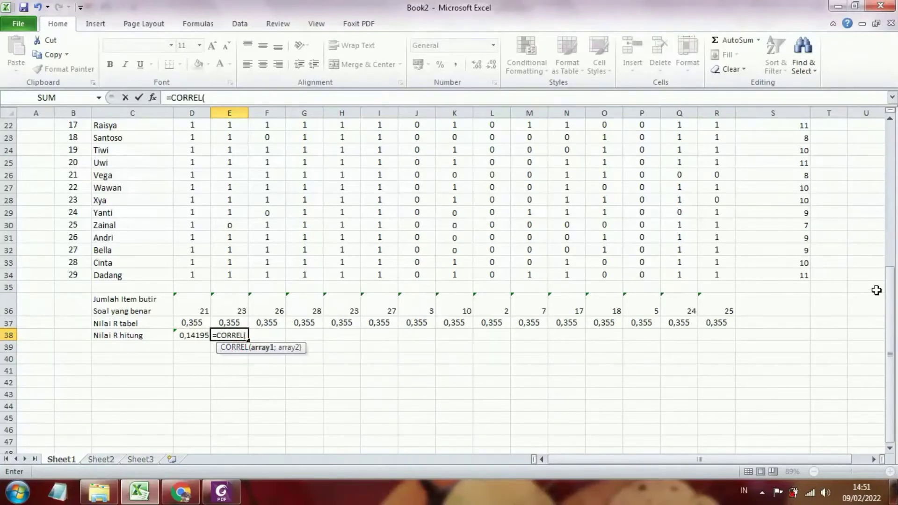
{"action": "left_click_drag", "start_coordinate": [889, 312], "coordinate": [889, 166]}
{"action": "left_click_drag", "start_coordinate": [224, 191], "coordinate": [234, 427]}
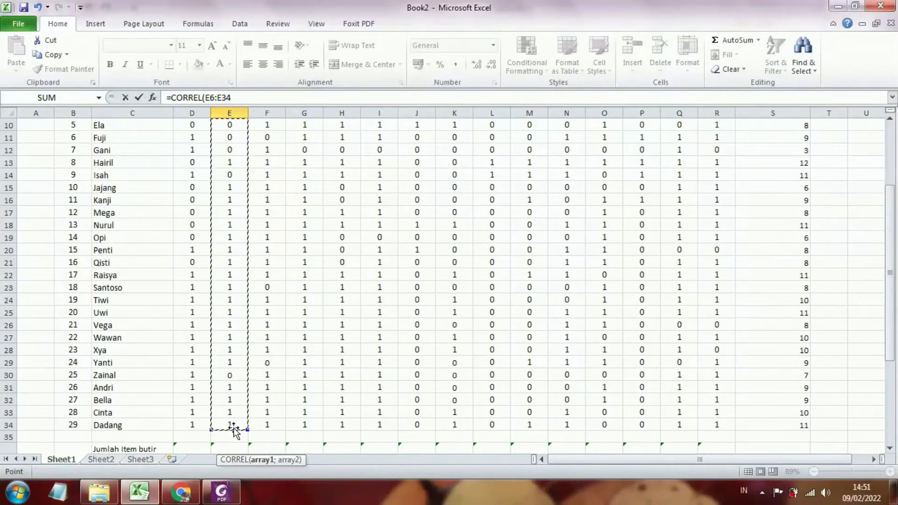
{"action": "type", "text": ";"}
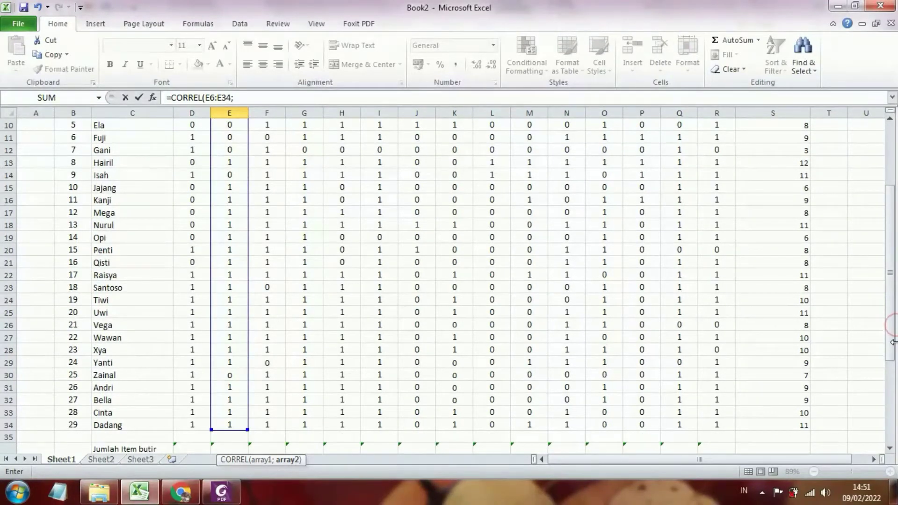
{"action": "left_click_drag", "start_coordinate": [893, 341], "coordinate": [887, 347]}
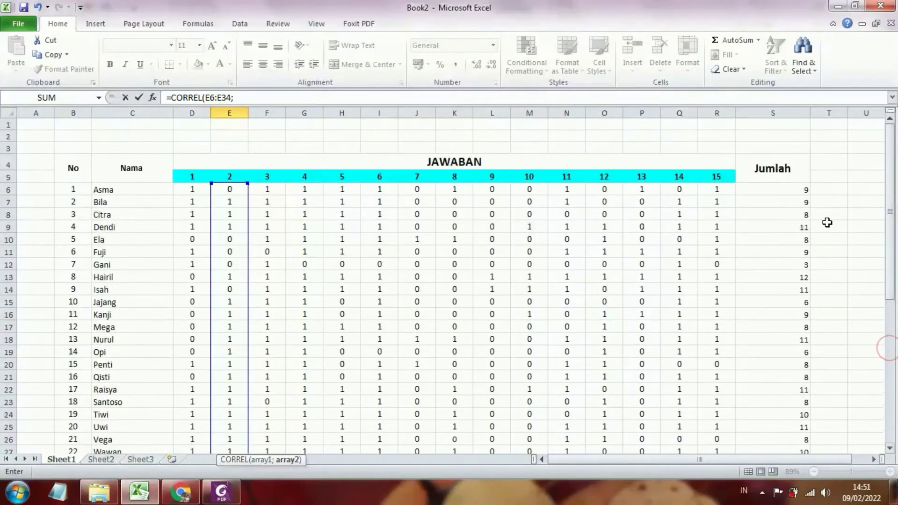
{"action": "left_click_drag", "start_coordinate": [801, 191], "coordinate": [786, 428]}
{"action": "left_click_drag", "start_coordinate": [893, 345], "coordinate": [883, 404]}
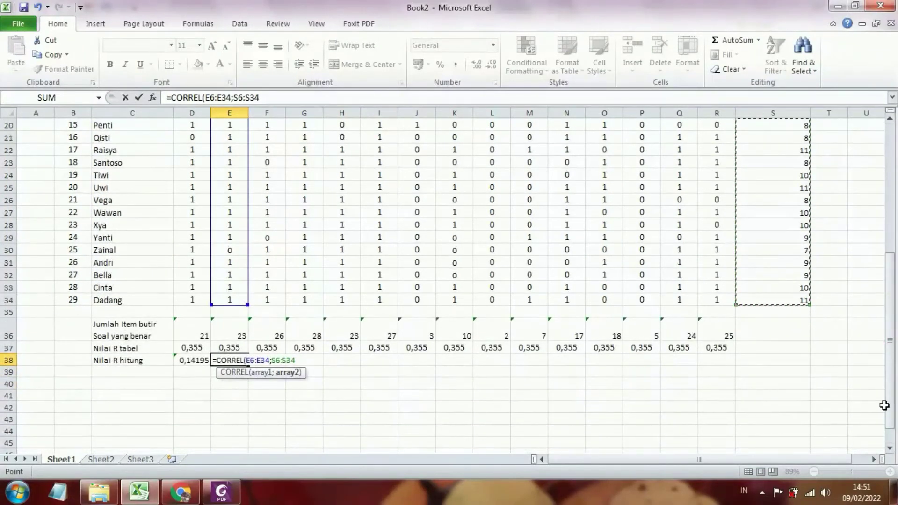
{"action": "type", "text": ")"}
{"action": "key", "text": "Return"}
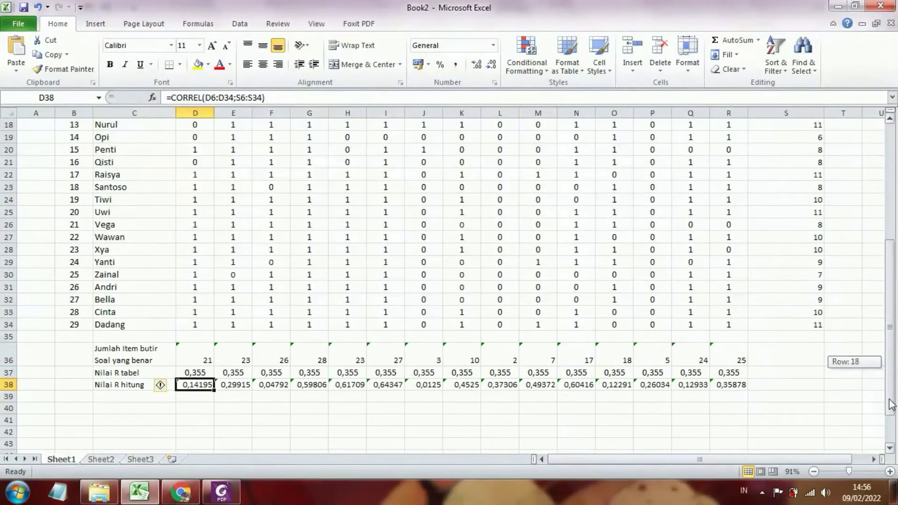
Examine the correlation formulas cell by cell along the Nilai R hitung row from D38 to P38
{"action": "left_click_drag", "start_coordinate": [890, 396], "coordinate": [891, 418]}
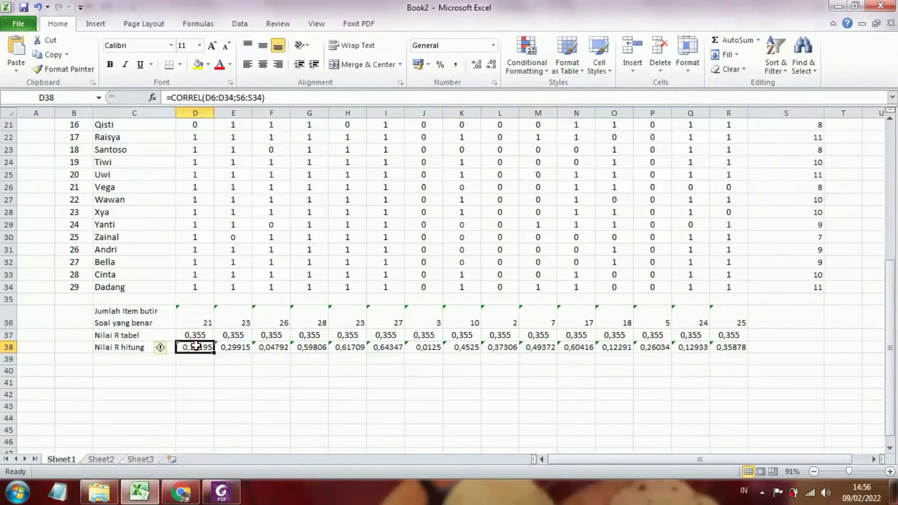
{"action": "key", "text": "Right"}
{"action": "key", "text": "Right"}
{"action": "key", "text": "Right"}
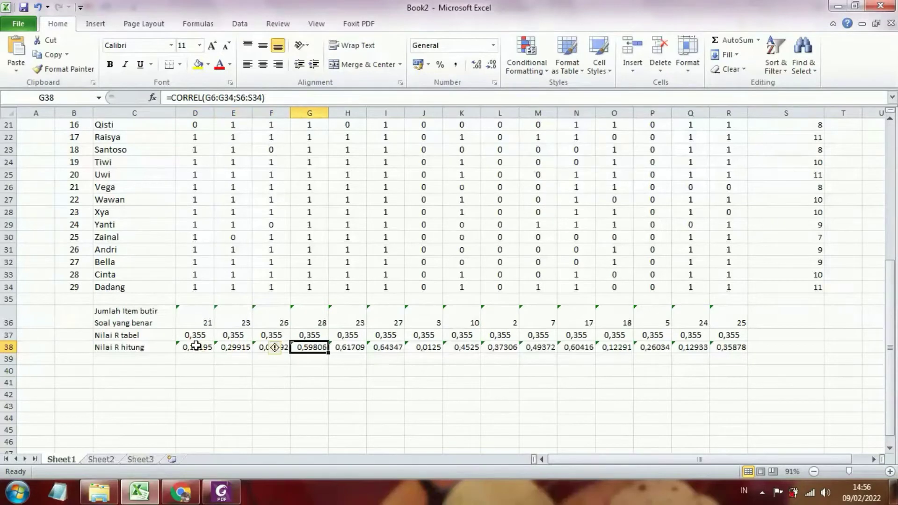
{"action": "key", "text": "Right"}
{"action": "key", "text": "Right"}
{"action": "key", "text": "Right"}
{"action": "key", "text": "Right"}
{"action": "key", "text": "Right"}
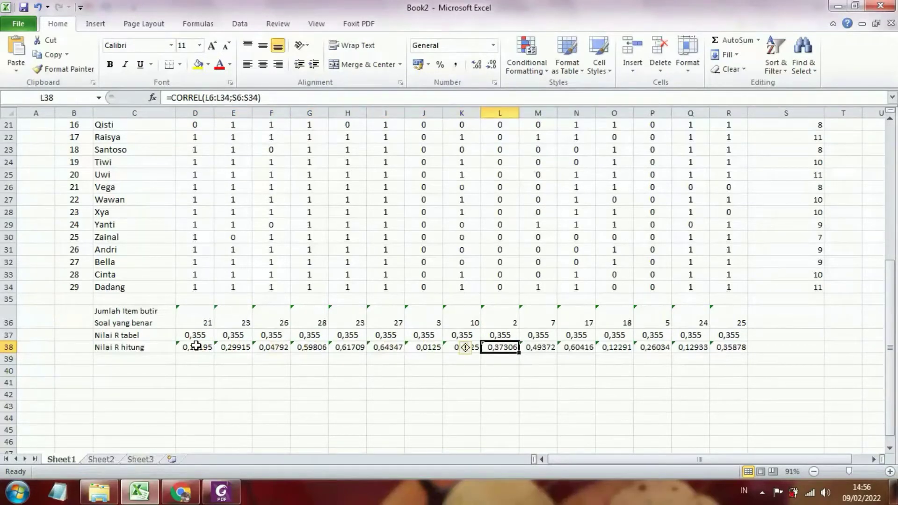
{"action": "key", "text": "Right"}
{"action": "key", "text": "Right"}
{"action": "key", "text": "Right"}
{"action": "key", "text": "Right"}
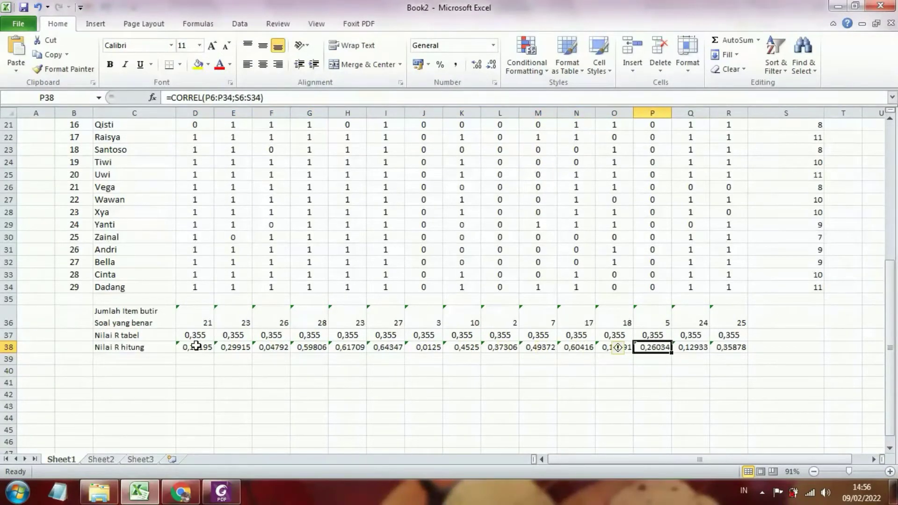
Reduce the Nilai R hitung values in D38:R38 to two decimal places
{"action": "left_click", "coordinate": [201, 346]}
{"action": "key", "text": "shift+Right"}
{"action": "key", "text": "shift+Right"}
{"action": "key", "text": "shift+Right"}
{"action": "key", "text": "shift+Right"}
{"action": "key", "text": "shift+Right"}
{"action": "key", "text": "shift+Right"}
{"action": "key", "text": "shift+Right"}
{"action": "key", "text": "shift+Right"}
{"action": "key", "text": "shift+Right"}
{"action": "key", "text": "shift+Right"}
{"action": "key", "text": "shift+Right"}
{"action": "key", "text": "shift+Right"}
{"action": "key", "text": "shift+Right"}
{"action": "key", "text": "shift+Right"}
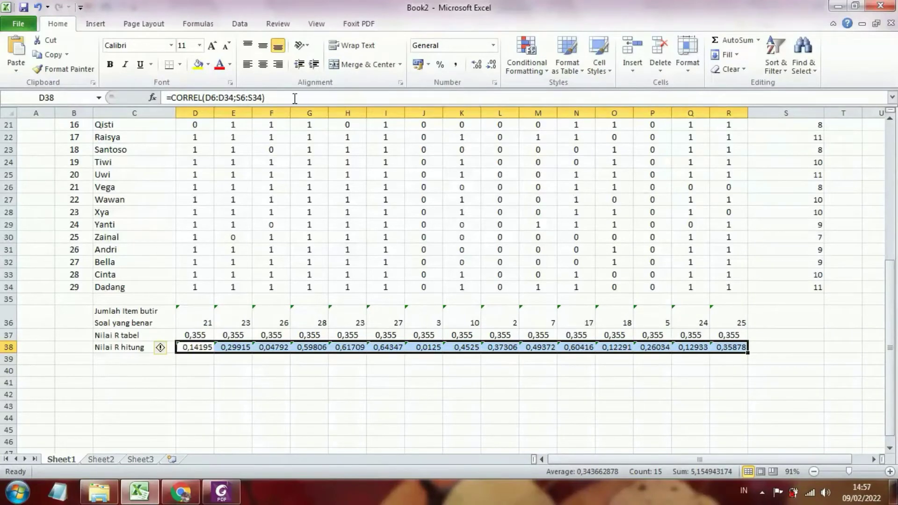
{"action": "left_click", "coordinate": [492, 66]}
{"action": "left_click", "coordinate": [492, 66]}
{"action": "left_click", "coordinate": [492, 66]}
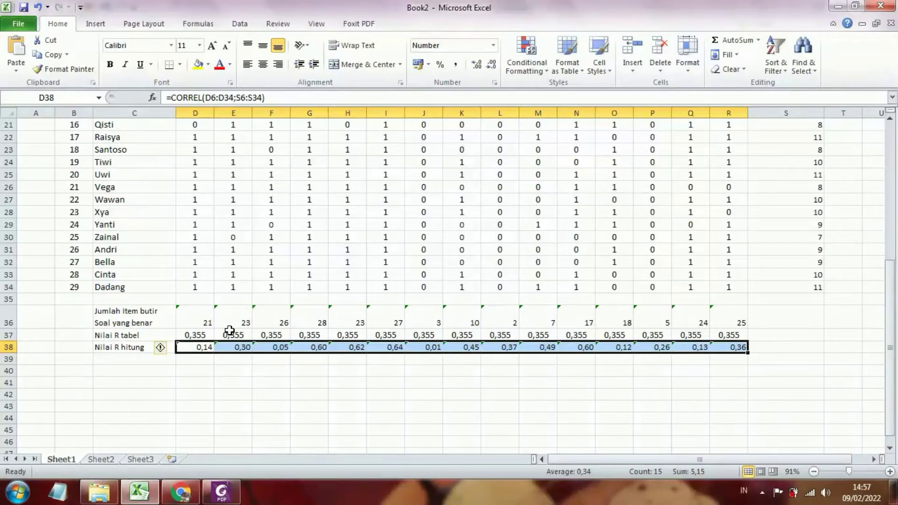
Label cell C39, below the Nilai R hitung row, "Simpulan Validitas"
{"action": "left_click", "coordinate": [110, 358]}
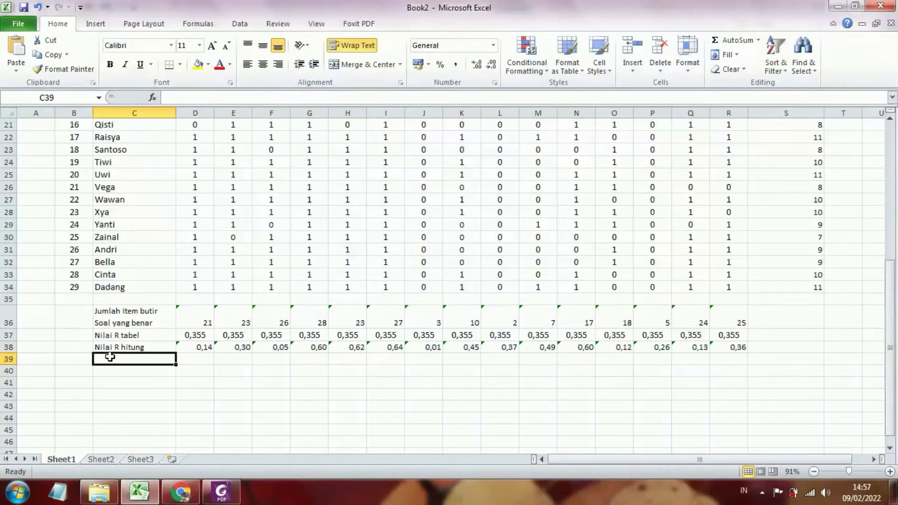
{"action": "type", "text": "Simpula"}
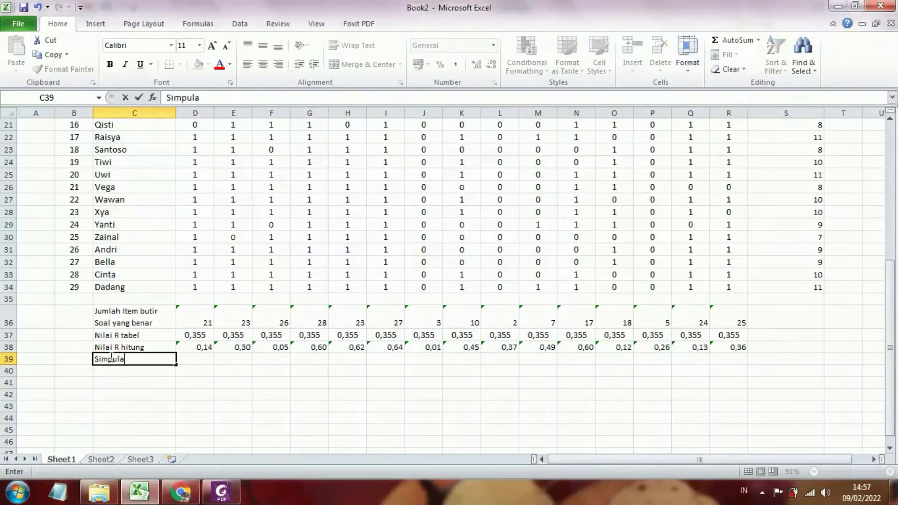
{"action": "type", "text": "n Validitas"}
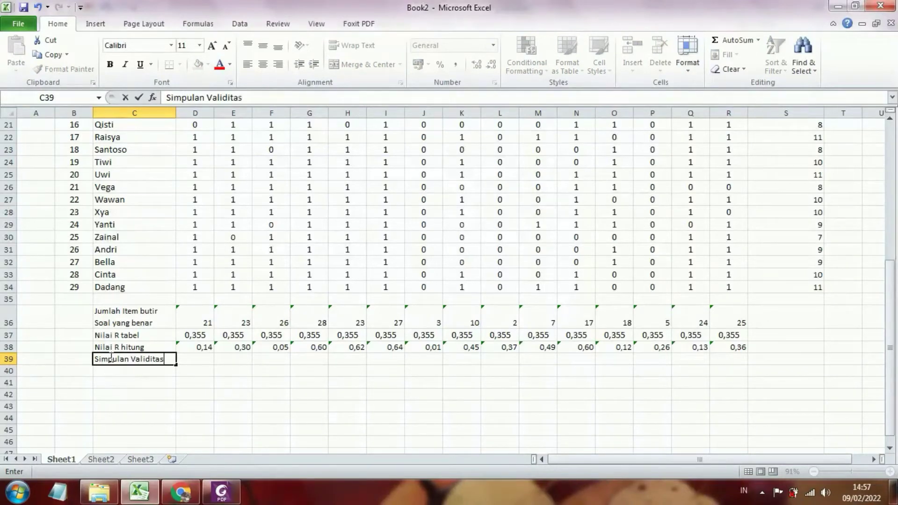
{"action": "left_click", "coordinate": [112, 381]}
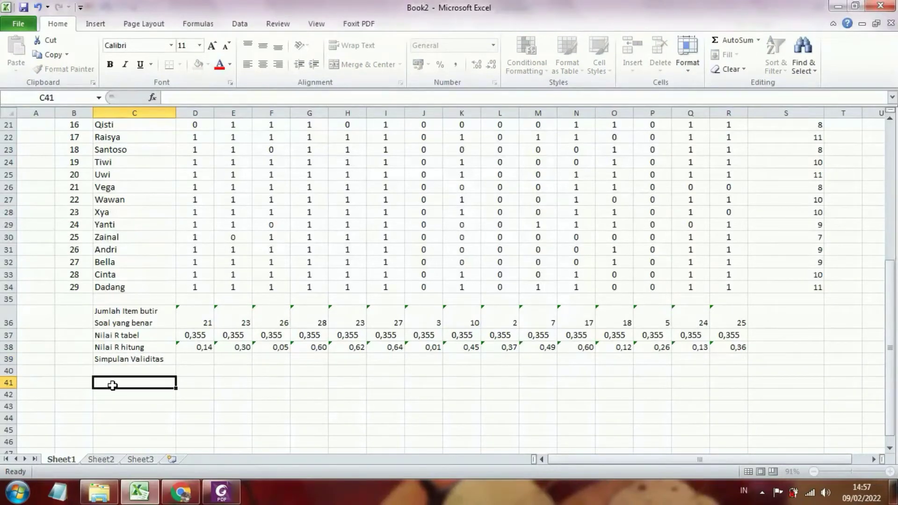
Review the r hitung versus r tabel validity rule on Sheet2 and return to Sheet1
{"action": "left_click", "coordinate": [136, 370]}
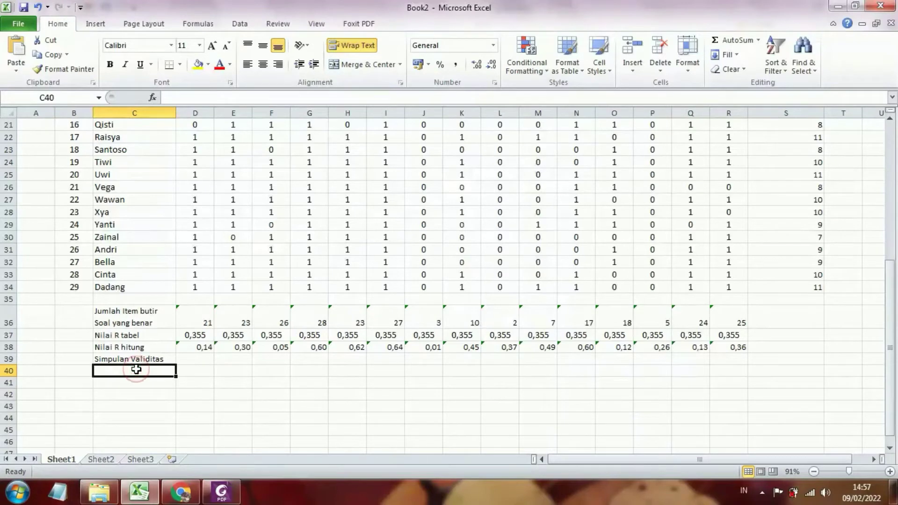
{"action": "left_click", "coordinate": [101, 459]}
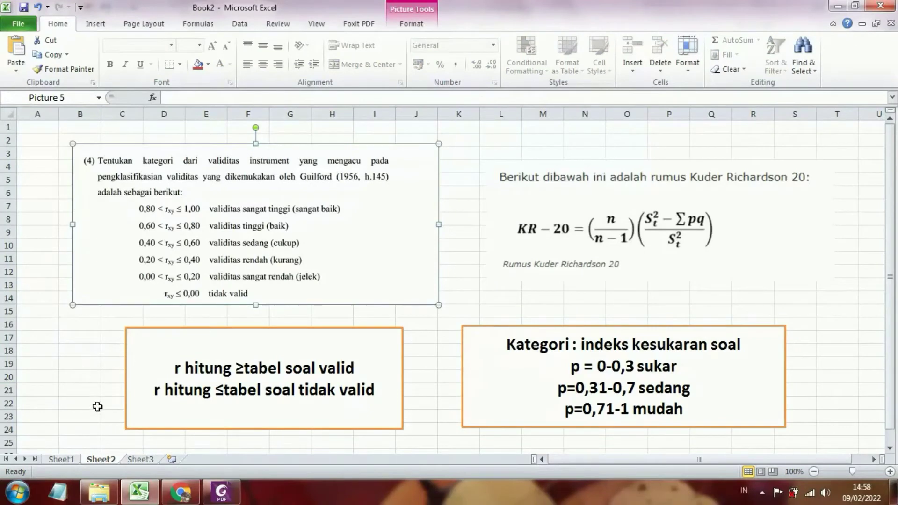
{"action": "left_click", "coordinate": [145, 426]}
{"action": "left_click", "coordinate": [51, 370]}
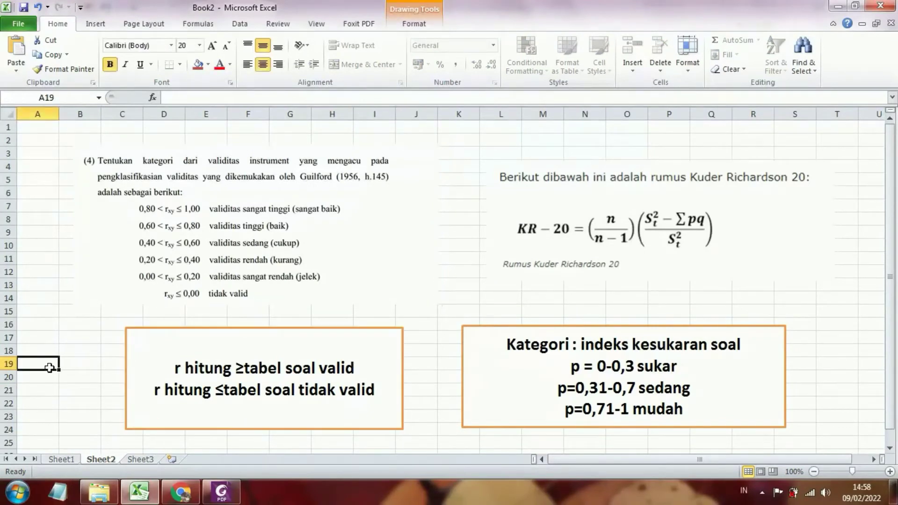
{"action": "left_click", "coordinate": [135, 347]}
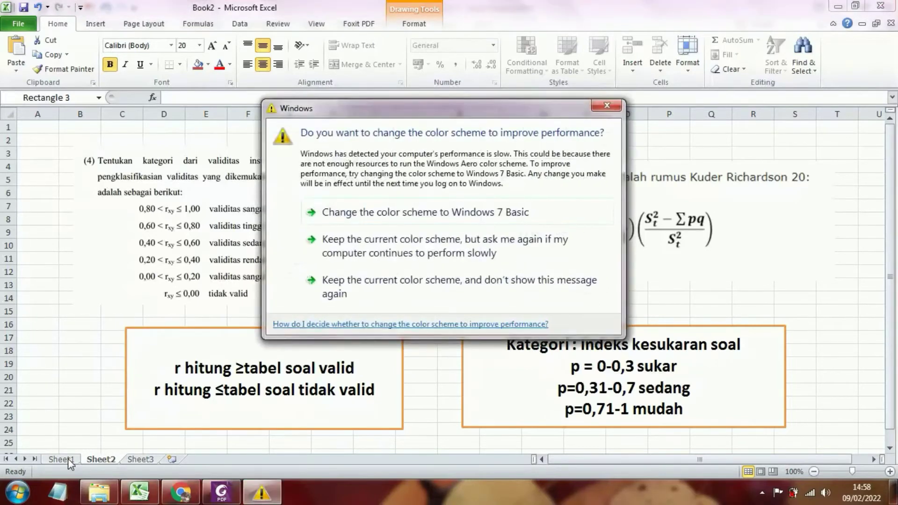
{"action": "left_click", "coordinate": [606, 107]}
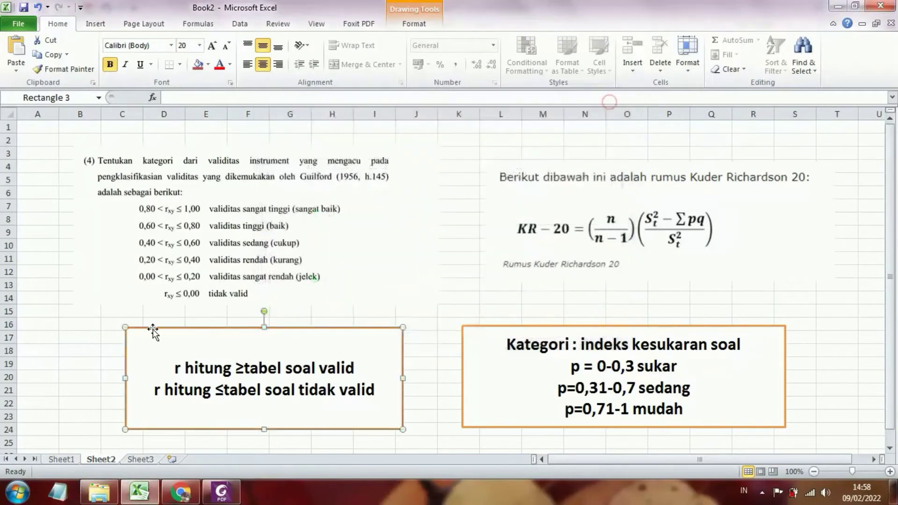
{"action": "left_click", "coordinate": [62, 459]}
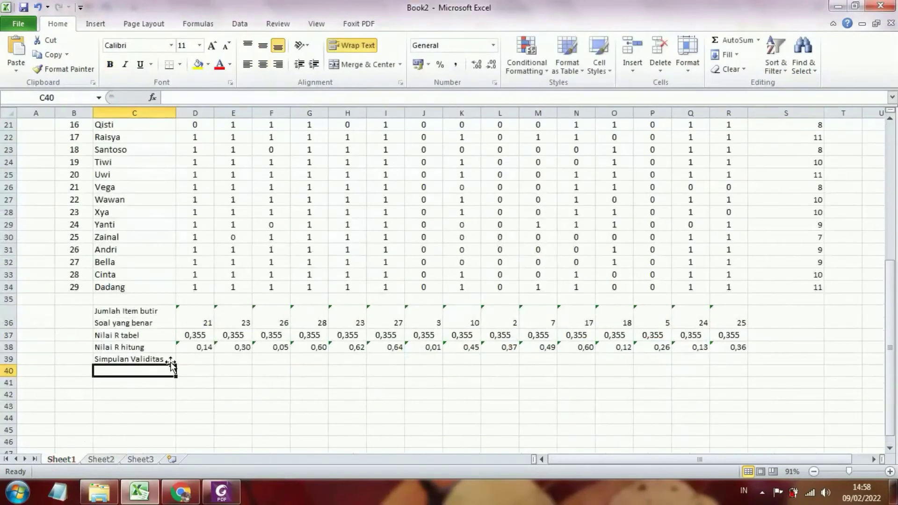
Enter the formula =IF(D38>$D$37;"valid";"tidak valid") in D39 as item 1's validity conclusion
{"action": "left_click", "coordinate": [190, 356]}
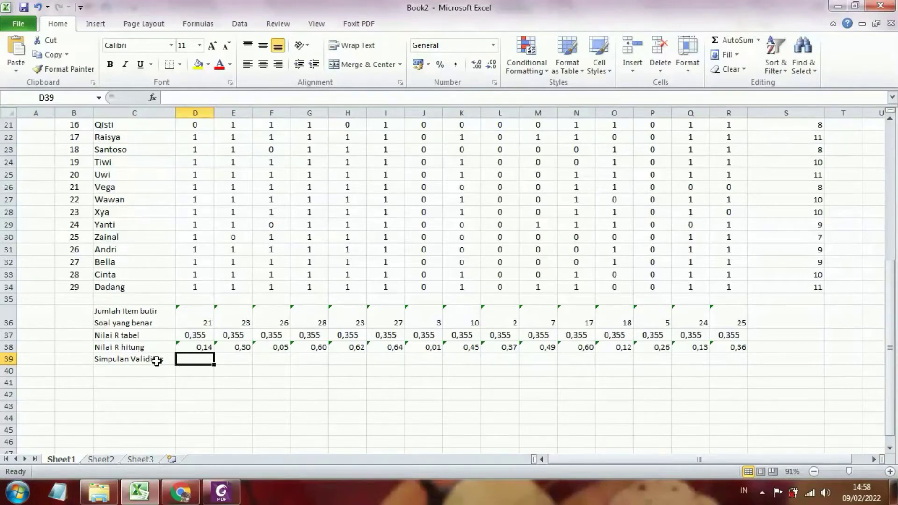
{"action": "type", "text": "=if"}
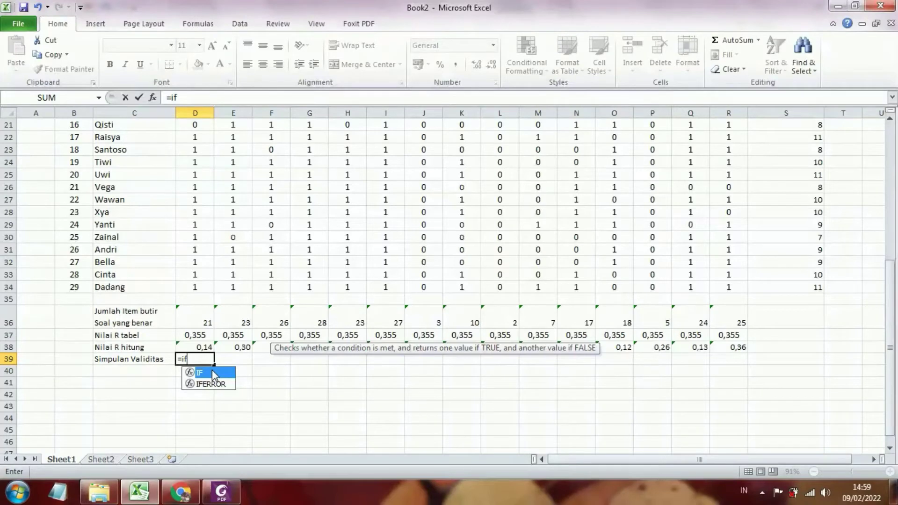
{"action": "double_click", "coordinate": [212, 371]}
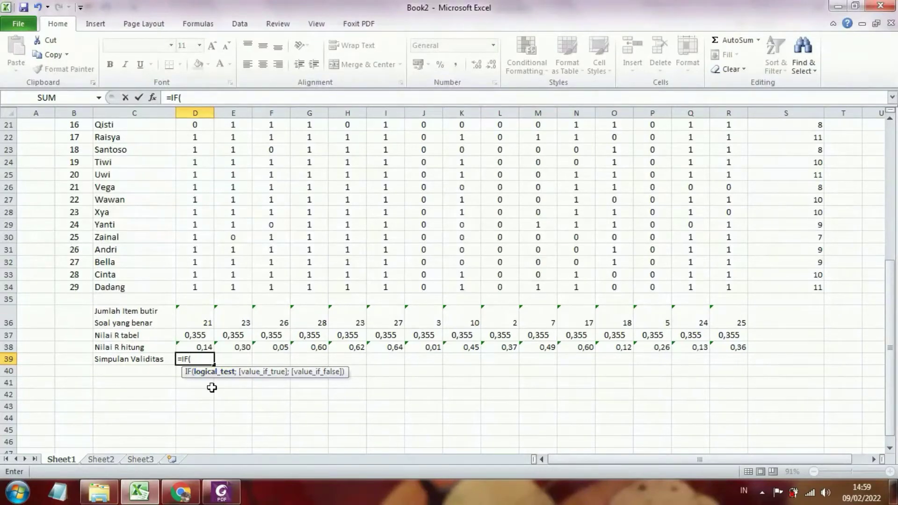
{"action": "left_click", "coordinate": [201, 345]}
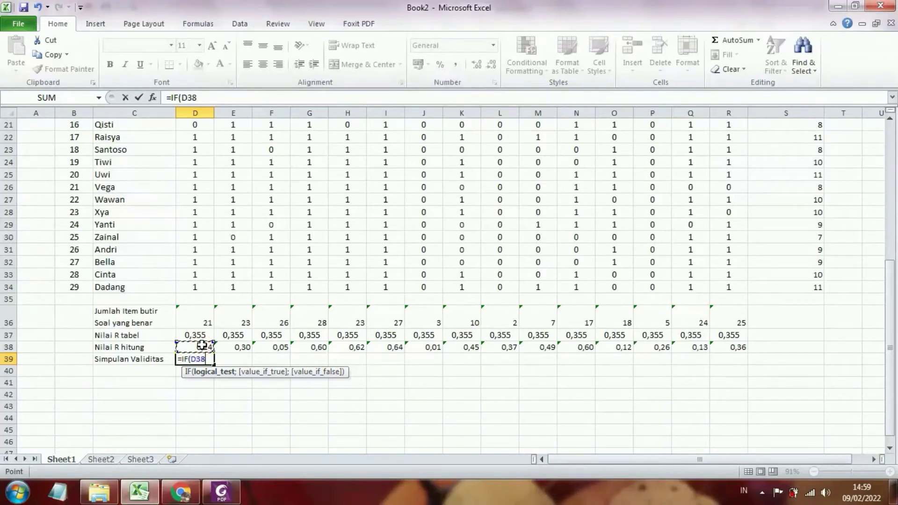
{"action": "type", "text": ">"}
{"action": "left_click", "coordinate": [200, 334]}
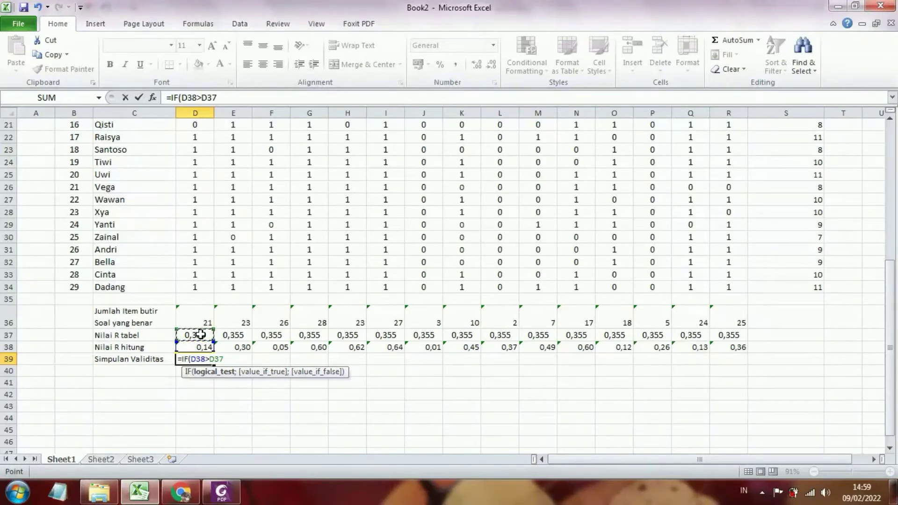
{"action": "key", "text": "F4"}
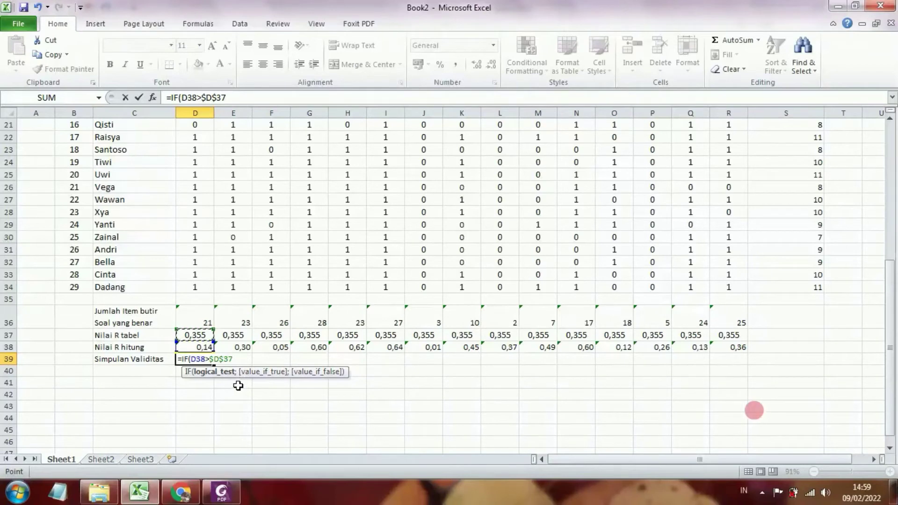
{"action": "type", "text": ";"}
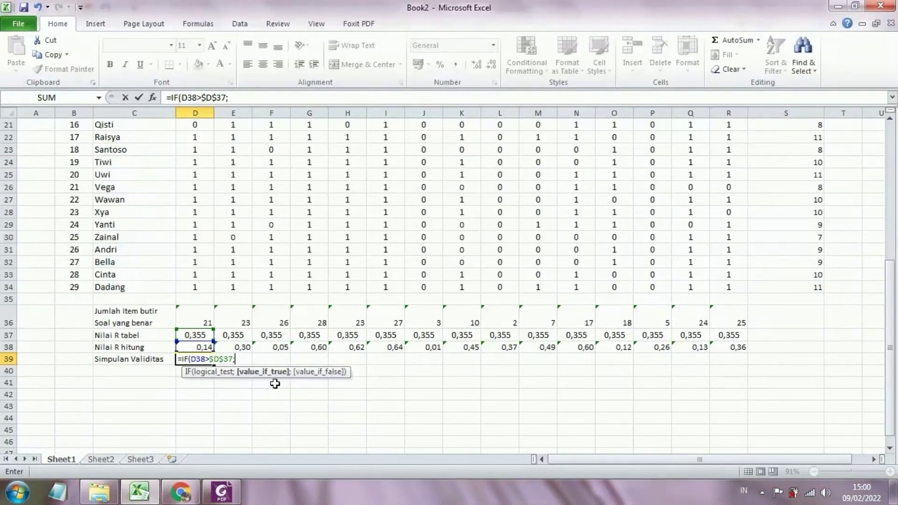
{"action": "type", "text": "\""}
{"action": "type", "text": "valid\""}
{"action": "type", "text": ";"}
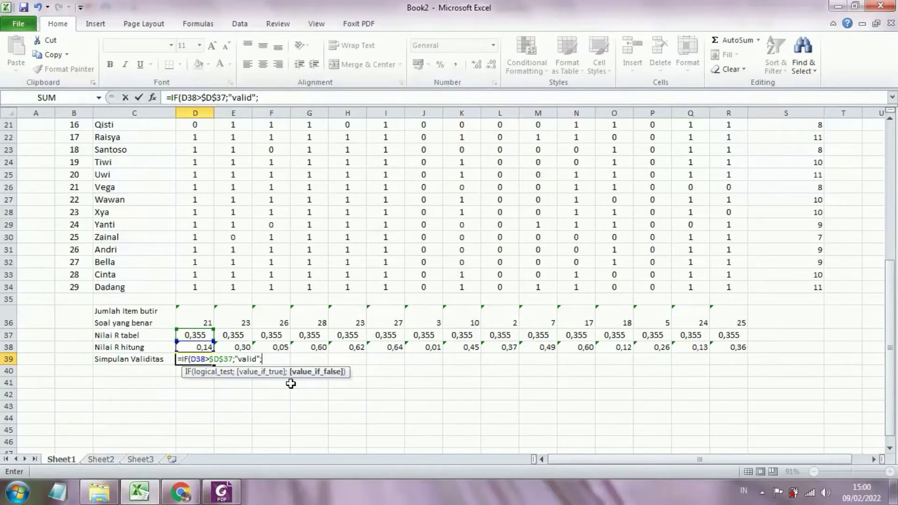
{"action": "type", "text": "\""}
{"action": "type", "text": "tidak valid"}
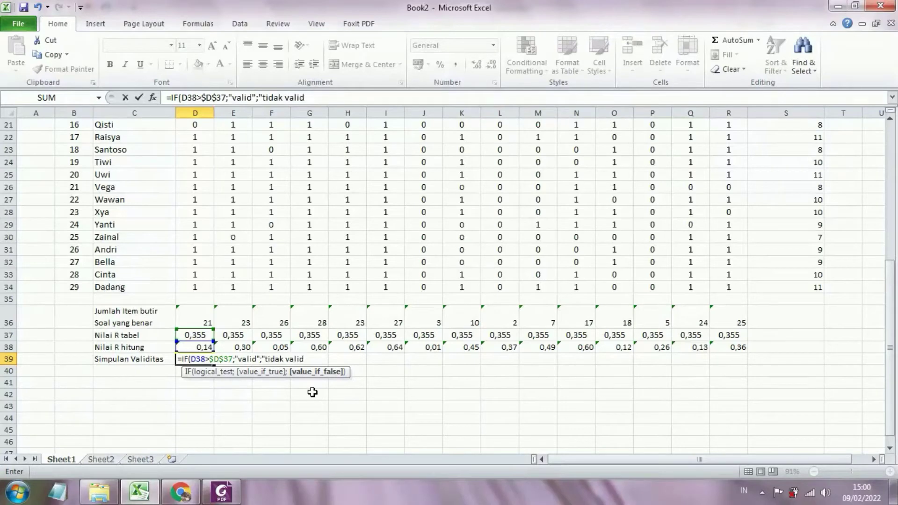
{"action": "type", "text": "\")"}
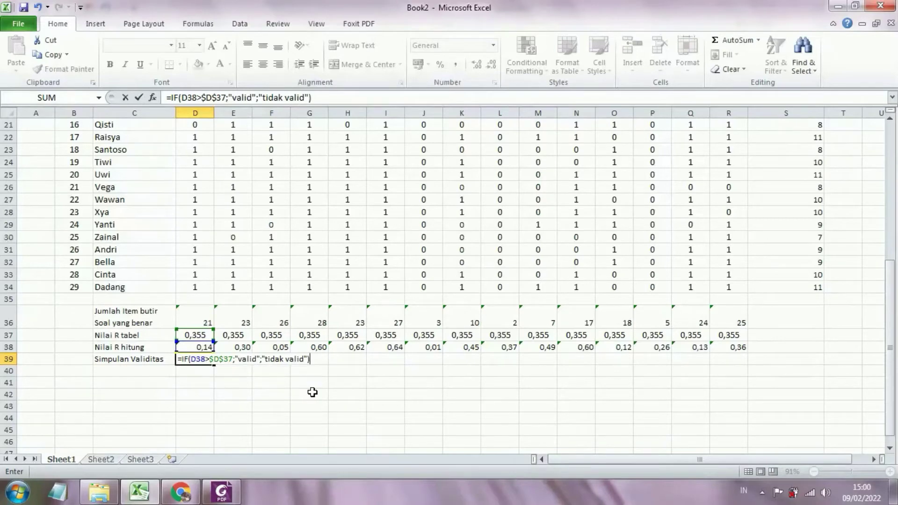
{"action": "key", "text": "Return"}
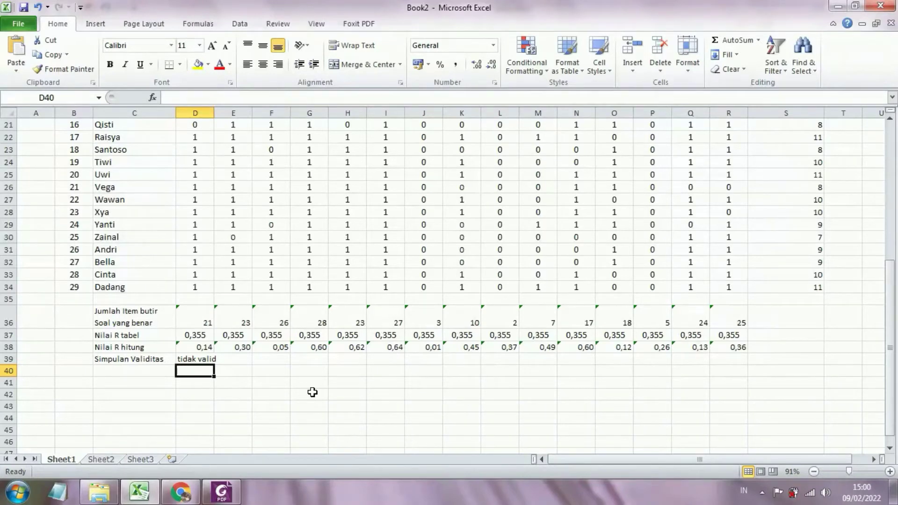
Fill the validity formula from D39 across the Simpulan Validitas row to R39
{"action": "left_click", "coordinate": [187, 358]}
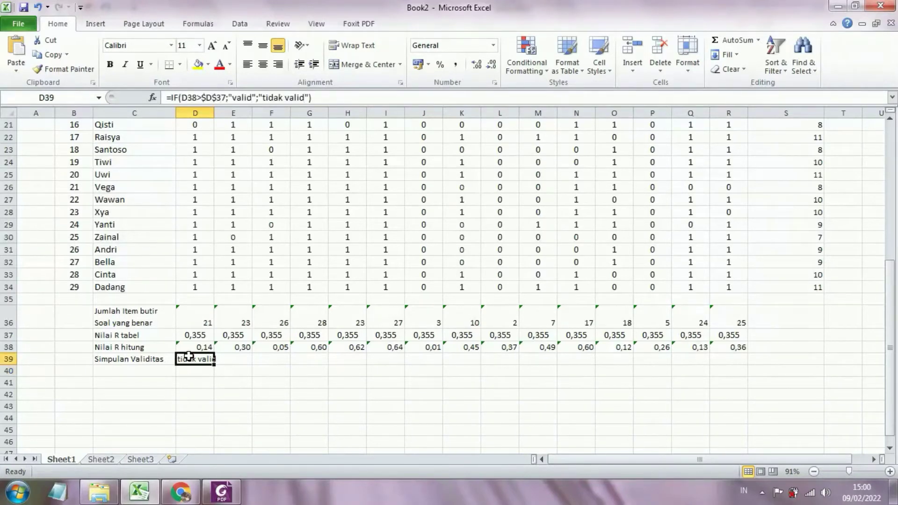
{"action": "left_click", "coordinate": [233, 359]}
{"action": "left_click", "coordinate": [201, 359]}
{"action": "left_click", "coordinate": [202, 370]}
{"action": "left_click", "coordinate": [201, 362]}
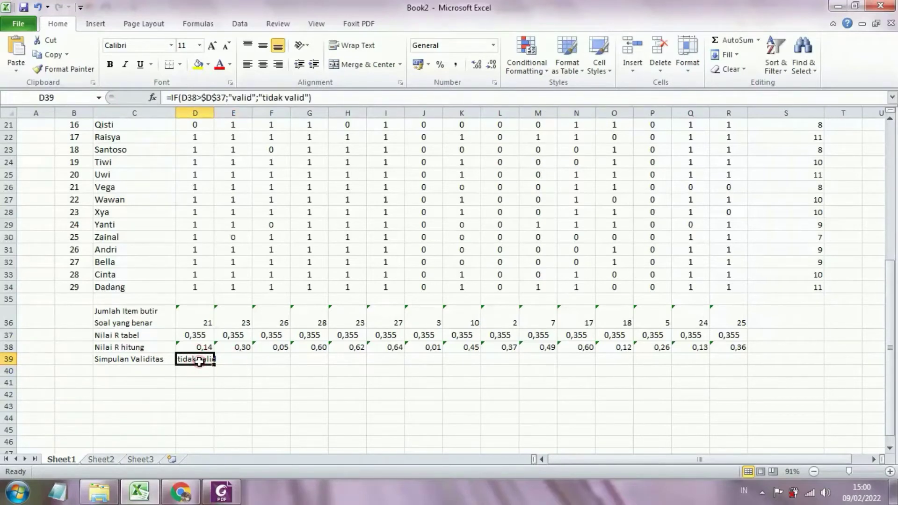
{"action": "left_click", "coordinate": [229, 359]}
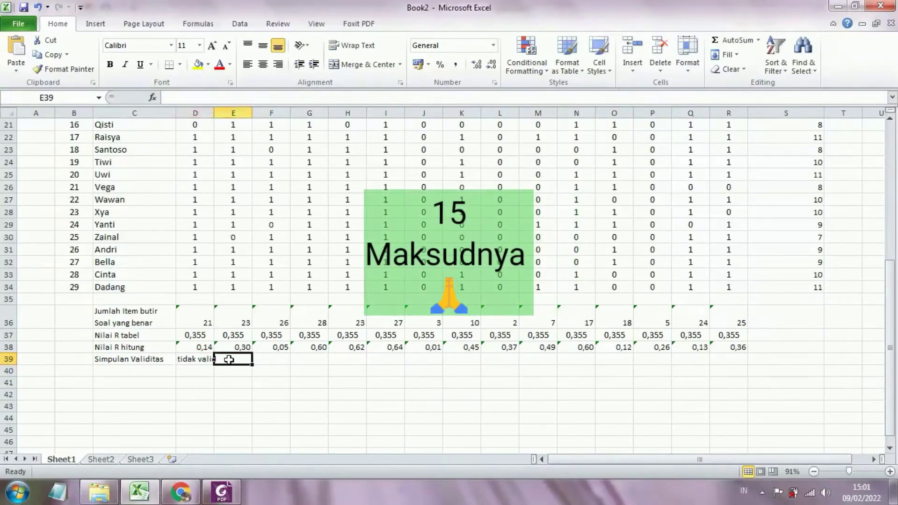
{"action": "left_click", "coordinate": [198, 359]}
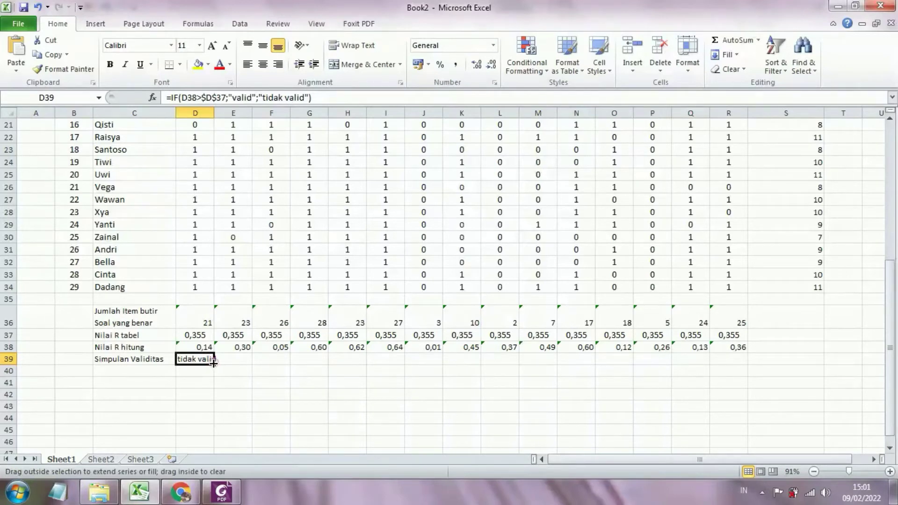
{"action": "left_click_drag", "start_coordinate": [212, 362], "coordinate": [739, 360]}
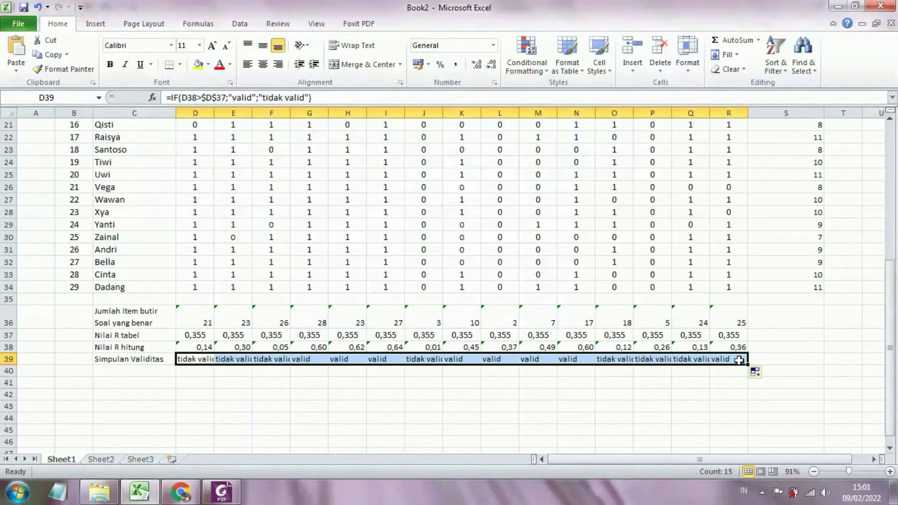
Widen columns E, F, J, O, P and Q to fit the full "tidak valid" text in row 39
{"action": "left_click", "coordinate": [640, 361]}
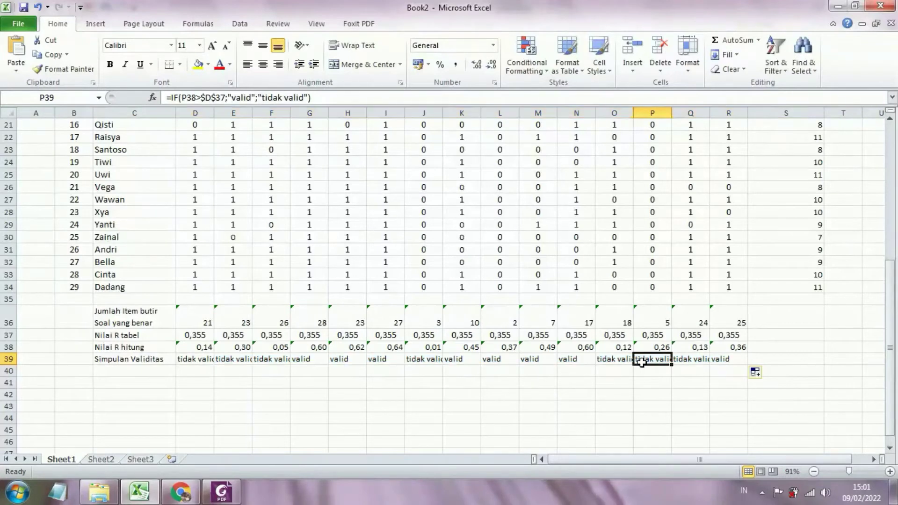
{"action": "left_click_drag", "start_coordinate": [634, 108], "coordinate": [746, 114]}
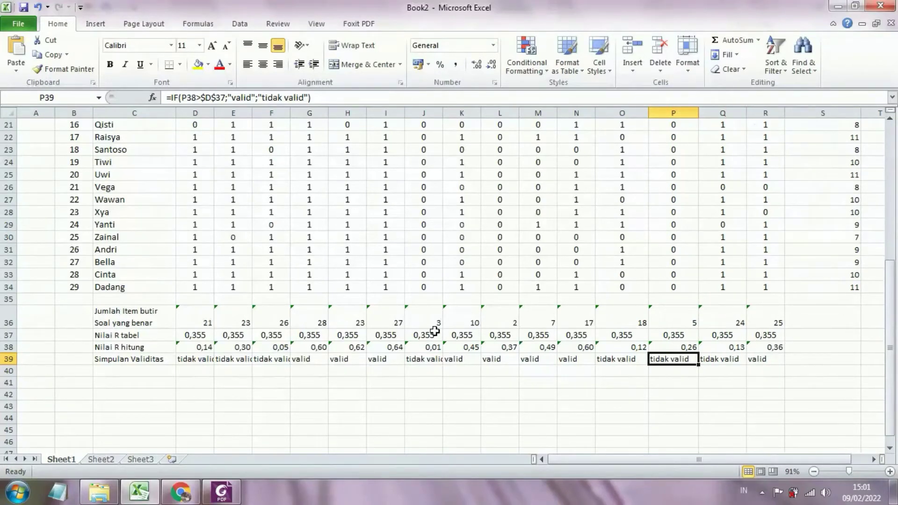
{"action": "left_click_drag", "start_coordinate": [252, 113], "coordinate": [315, 114]}
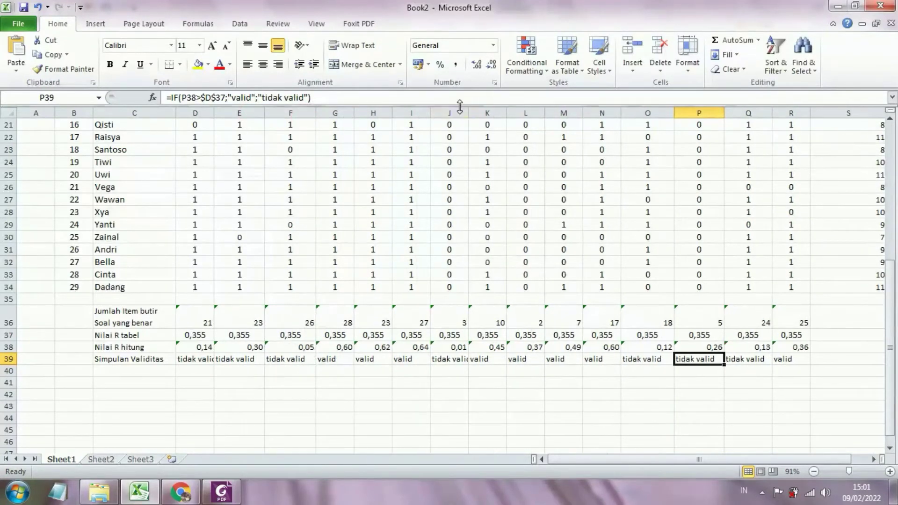
{"action": "left_click_drag", "start_coordinate": [468, 113], "coordinate": [478, 113]}
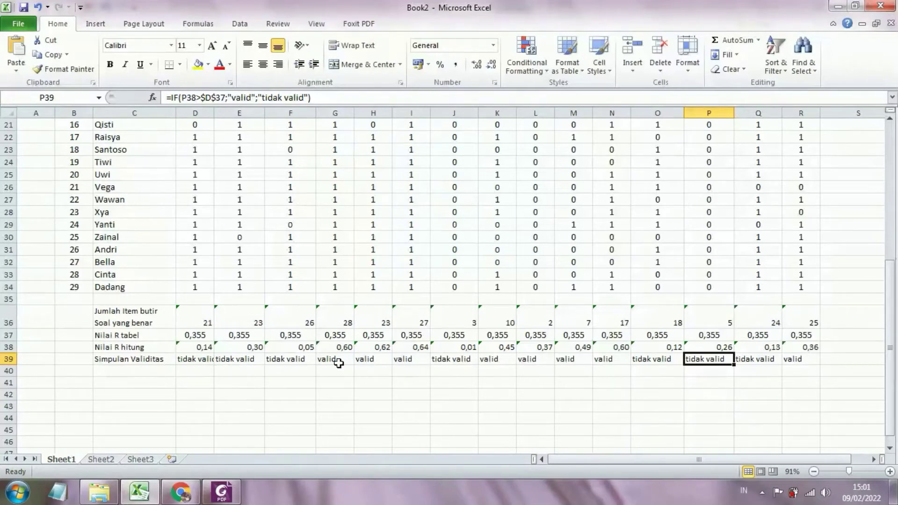
Label cell C40, below the Simpulan Validitas row, "Tingkat Validitas Soal"
{"action": "left_click", "coordinate": [115, 369]}
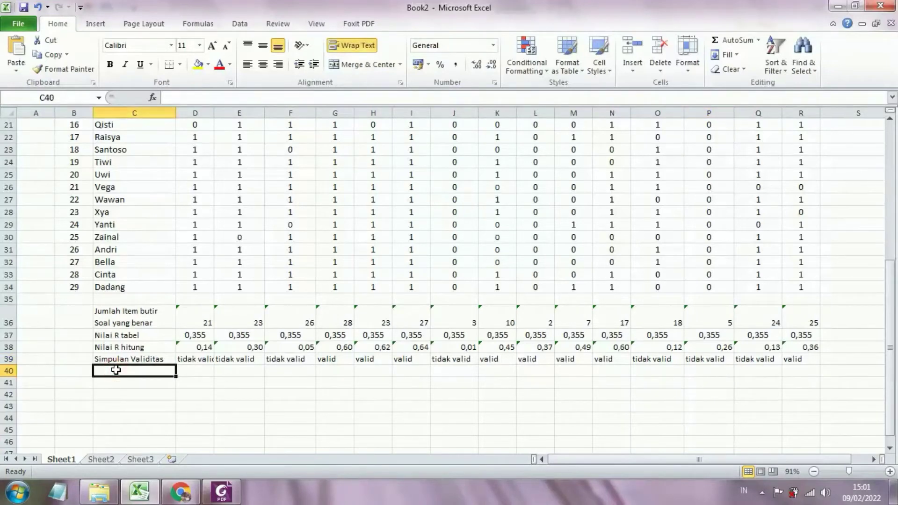
{"action": "type", "text": "Tingkat"}
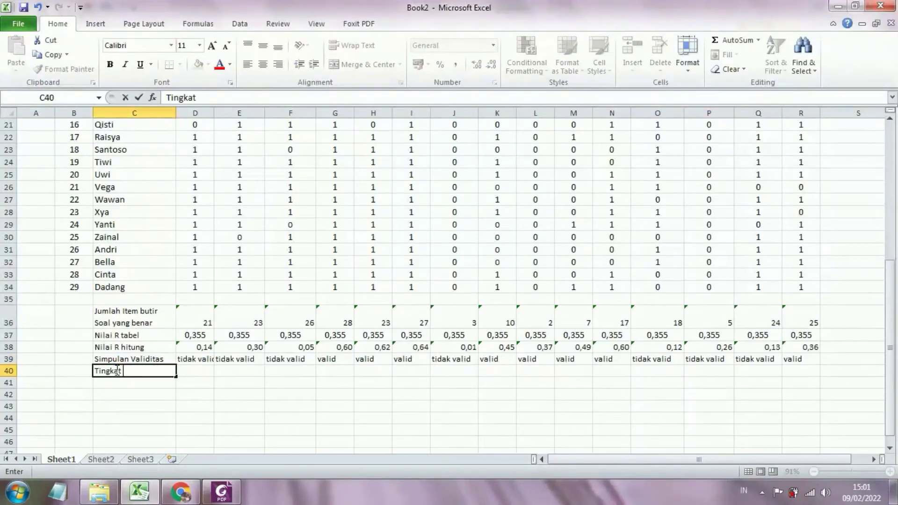
{"action": "type", "text": " Validitas S"}
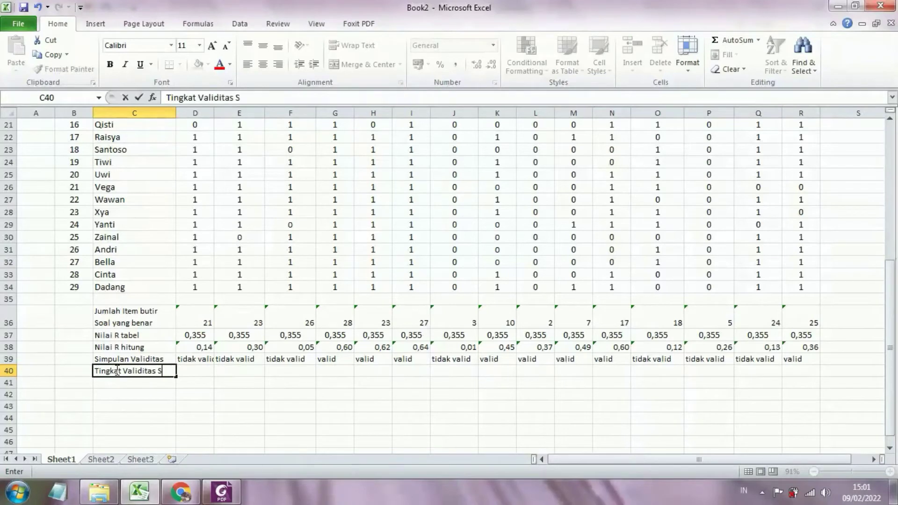
{"action": "type", "text": "oal"}
{"action": "left_click", "coordinate": [326, 366]}
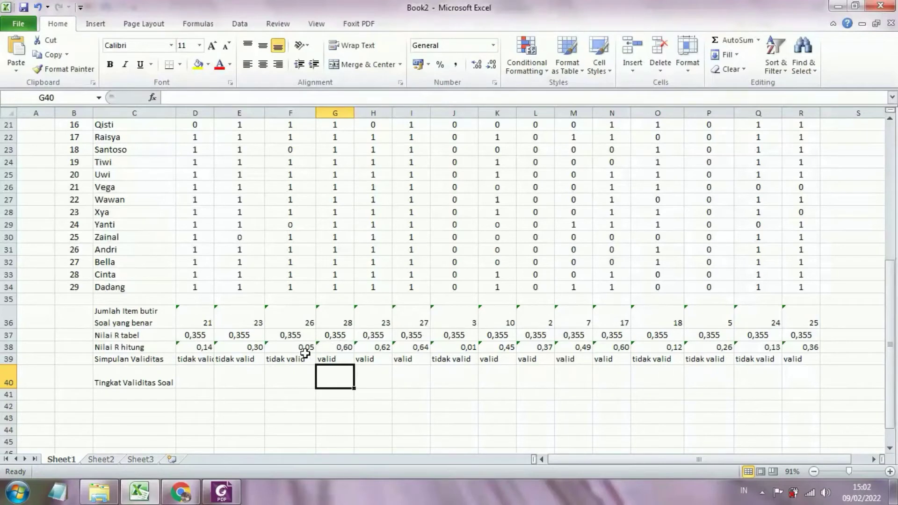
Consult the validity category picture on Sheet2 and enter "sedang" in G40 on Sheet1 as item 4's validity level
{"action": "left_click", "coordinate": [102, 460]}
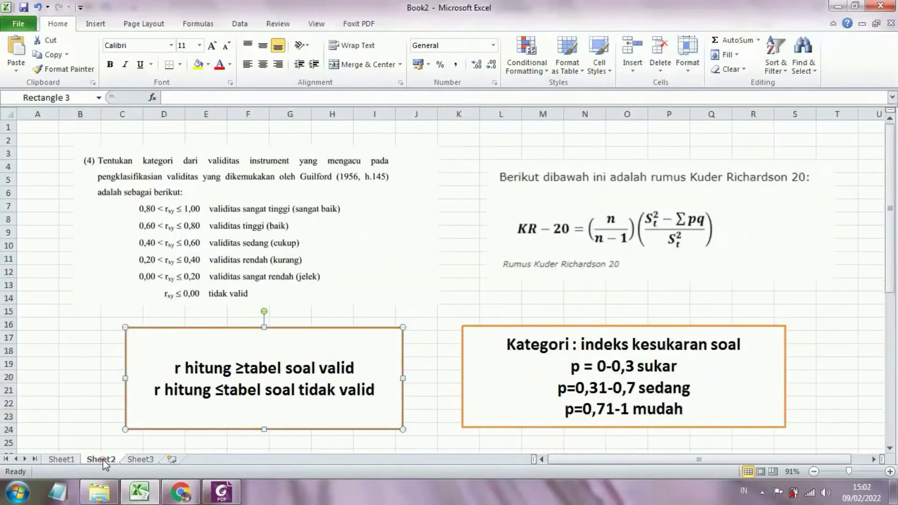
{"action": "left_click", "coordinate": [259, 215]}
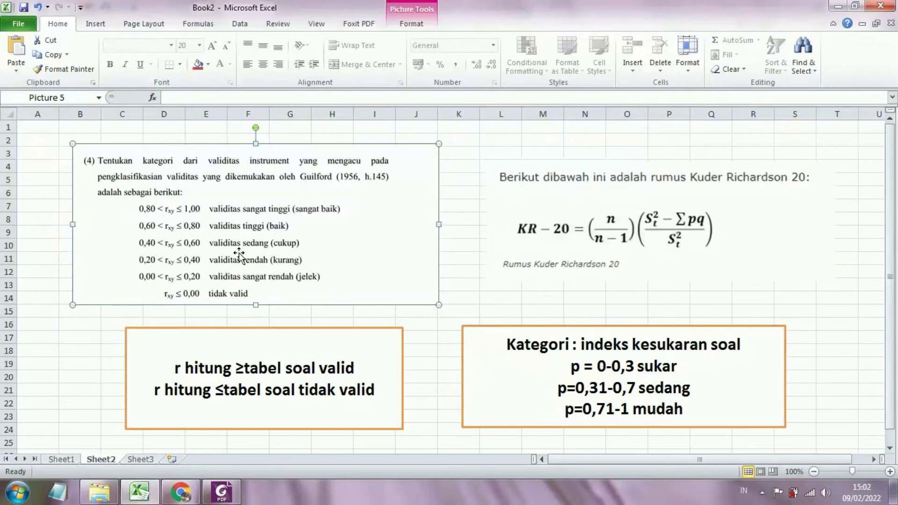
{"action": "left_click", "coordinate": [68, 459]}
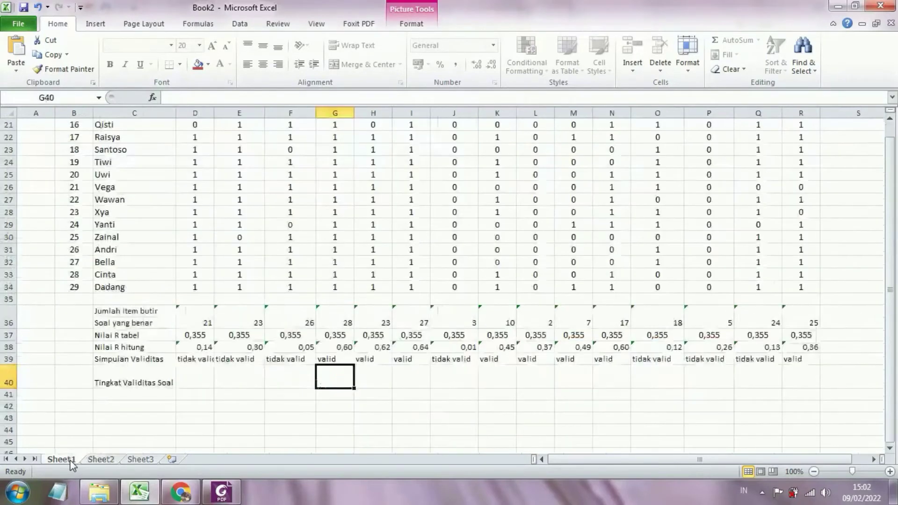
{"action": "type", "text": "sedang"}
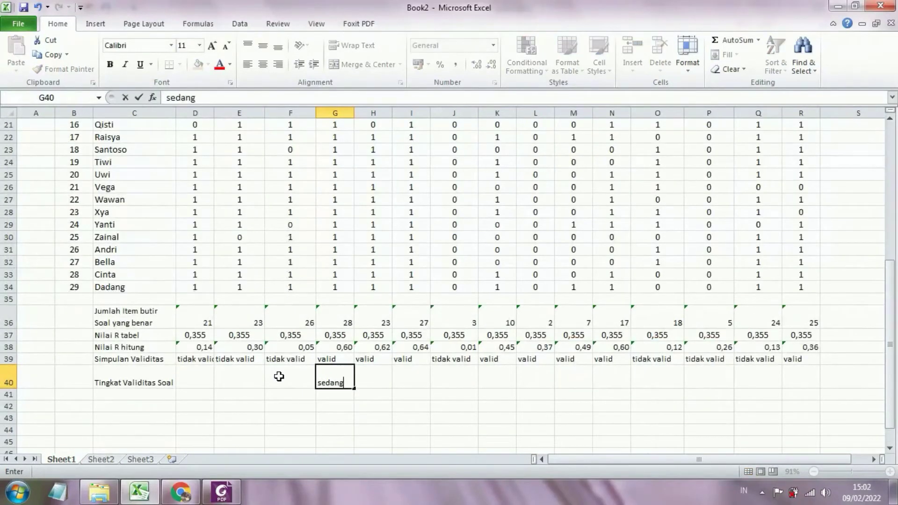
{"action": "left_click", "coordinate": [377, 380]}
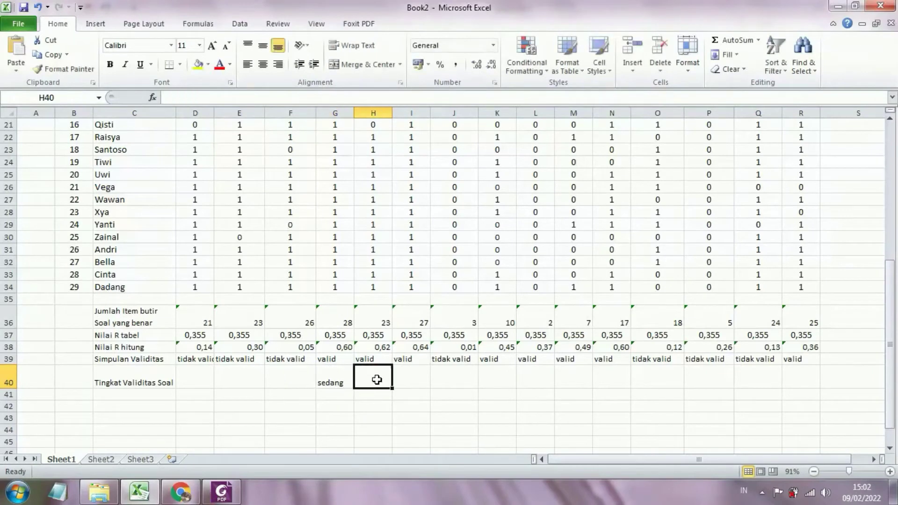
Consult the validity category picture on Sheet2 and enter "tinggi" in H40 on Sheet1 as item 5's validity level
{"action": "left_click", "coordinate": [107, 461]}
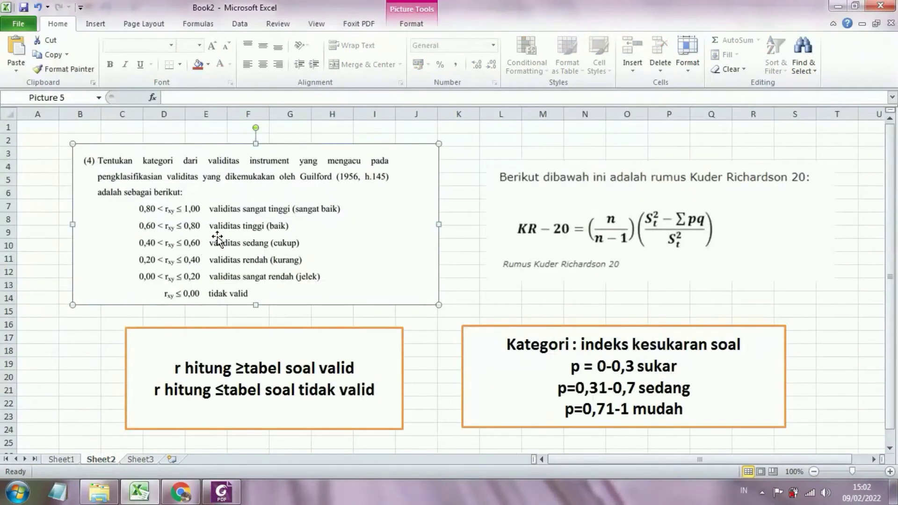
{"action": "left_click", "coordinate": [66, 459]}
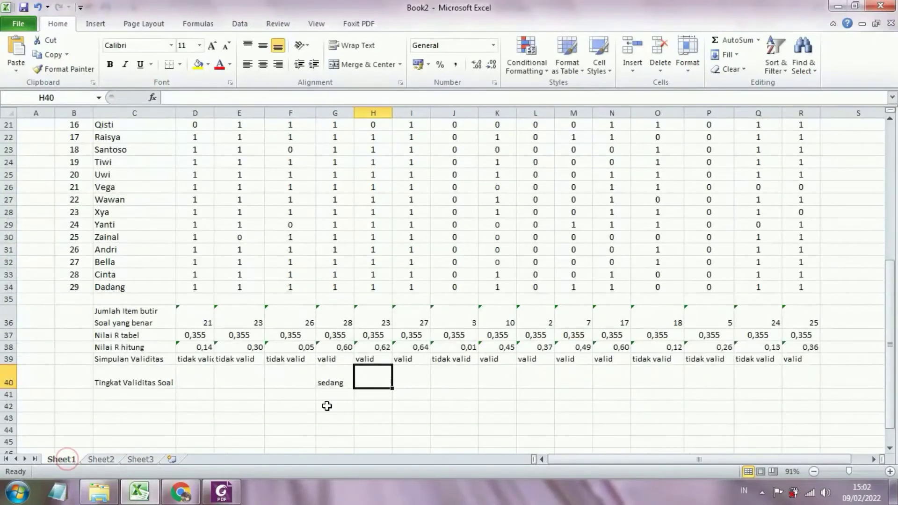
{"action": "type", "text": "tinggi"}
{"action": "key", "text": "Tab"}
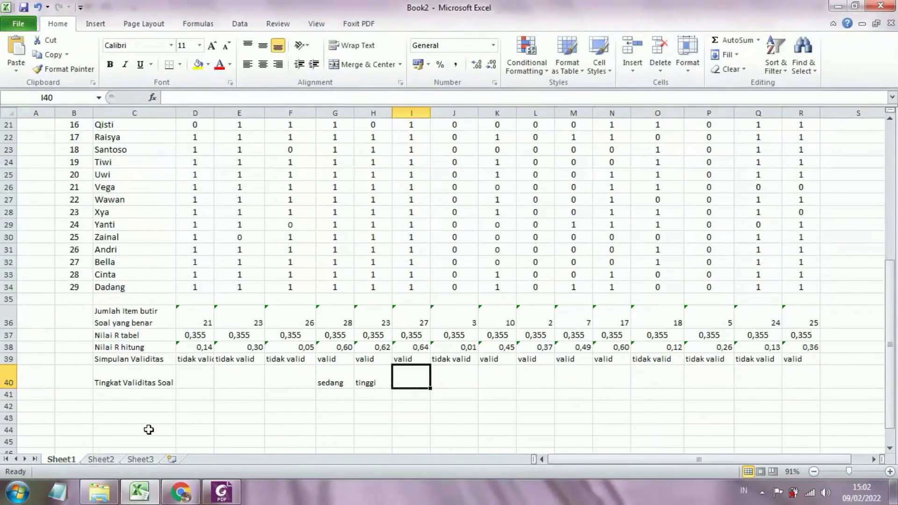
Paste the copied validity category picture onto Sheet1 and place it just above the R tabel and R hitung rows
{"action": "left_click", "coordinate": [100, 458]}
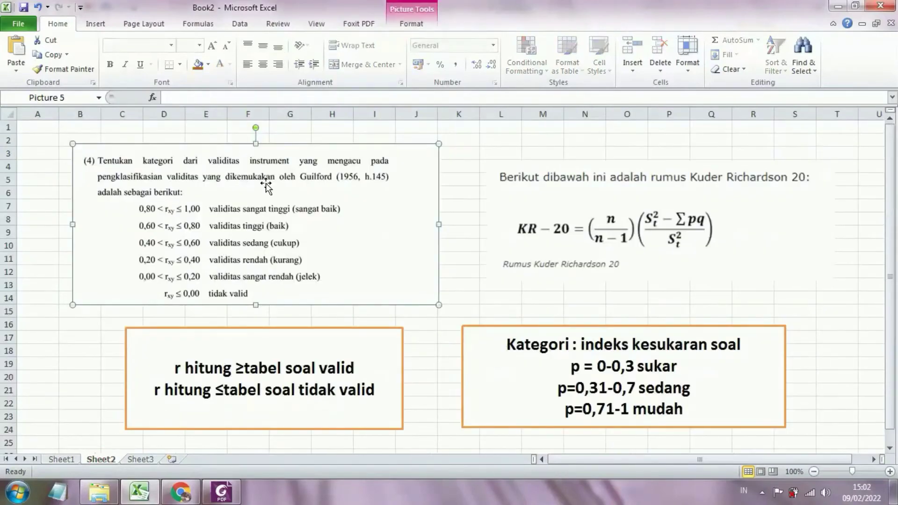
{"action": "left_click", "coordinate": [70, 458]}
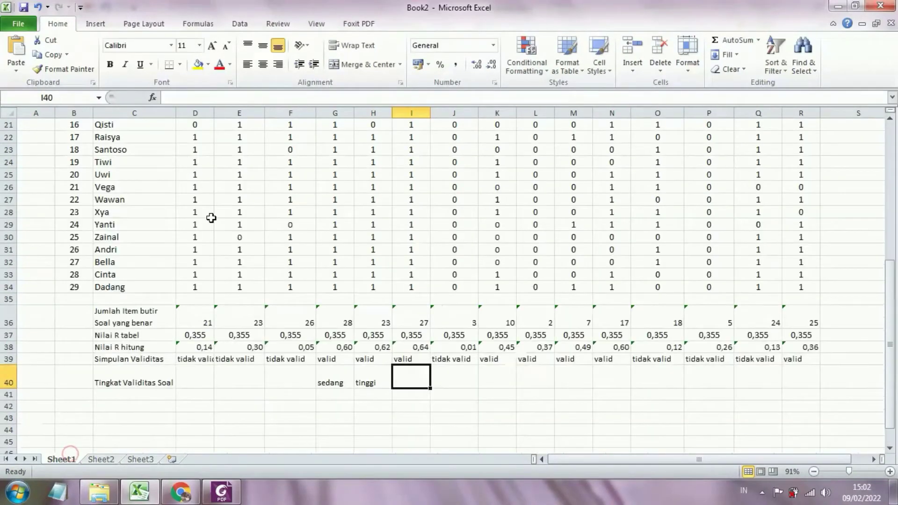
{"action": "key", "text": "ctrl+v"}
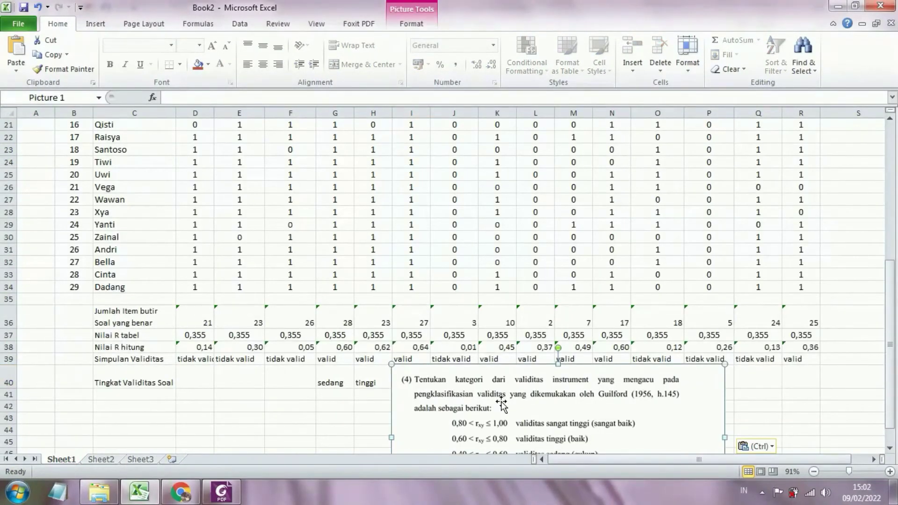
{"action": "left_click_drag", "start_coordinate": [501, 401], "coordinate": [354, 220]}
Enter the validity levels "tinggi" in I40 and "sedang" in K40, leaving the invalid item in column J blank
{"action": "left_click", "coordinate": [418, 350]}
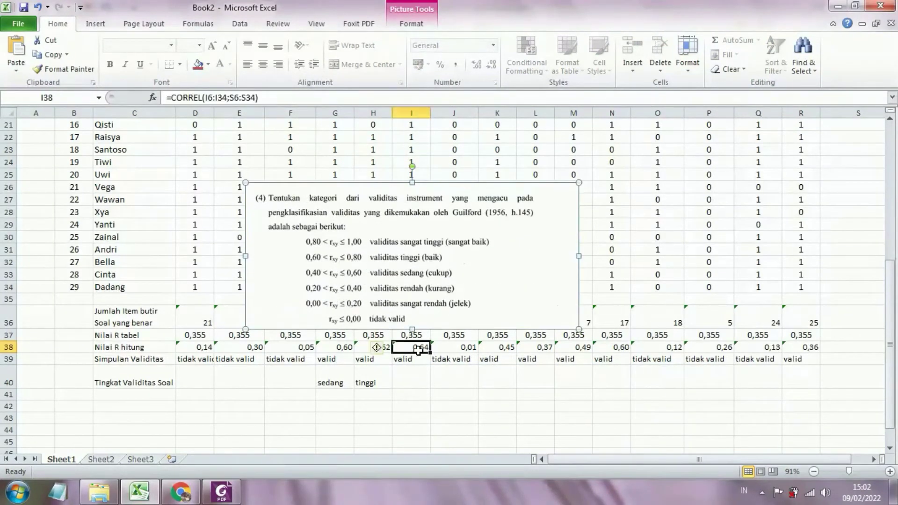
{"action": "left_click", "coordinate": [418, 382]}
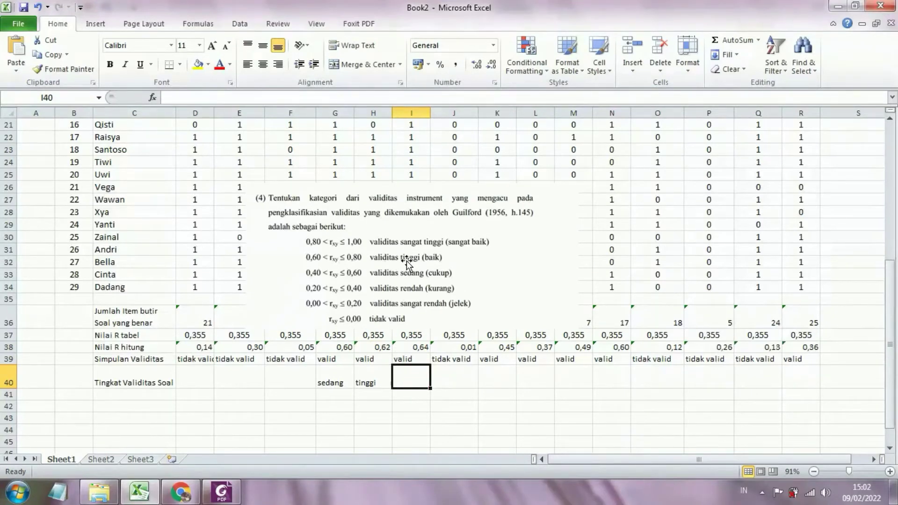
{"action": "type", "text": "tinggi"}
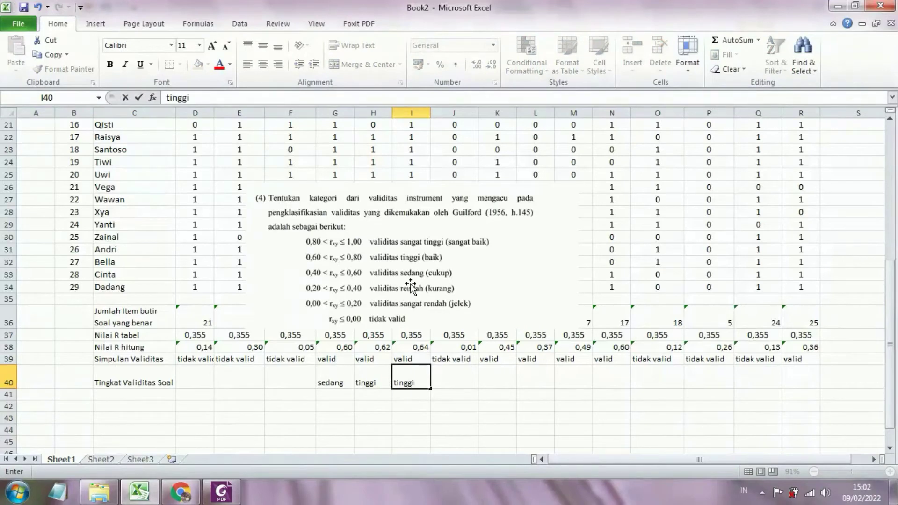
{"action": "left_click", "coordinate": [454, 373]}
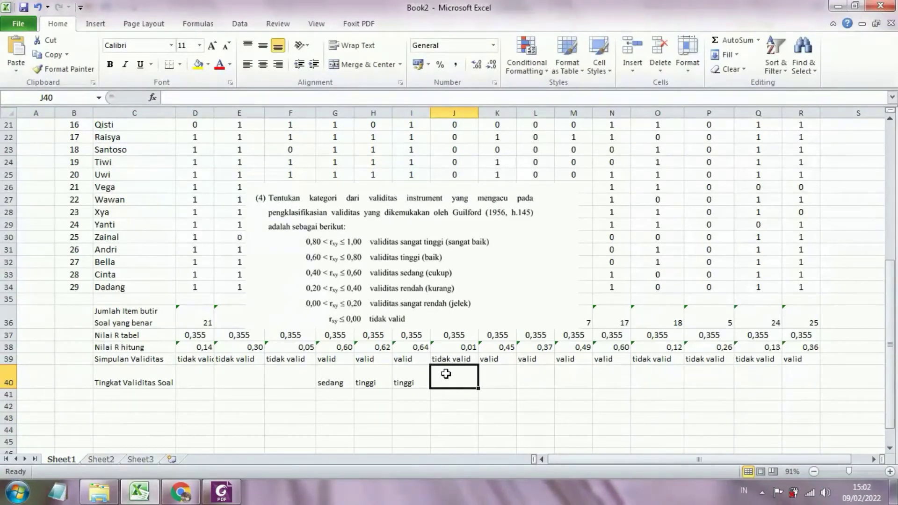
{"action": "left_click", "coordinate": [495, 381]}
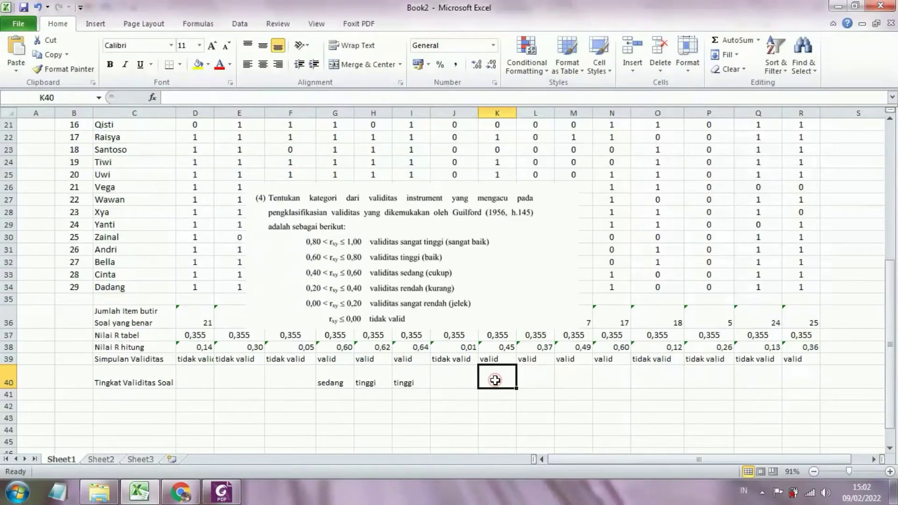
{"action": "type", "text": "seda"}
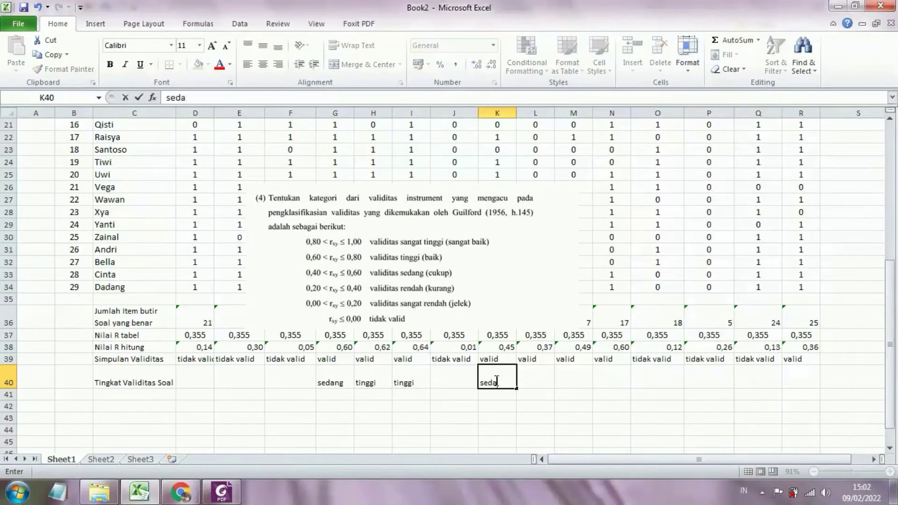
{"action": "type", "text": "ng"}
Enter the validity levels "rendah" in L40, "sedang" in M40 and N40, and "rendah" in R40
{"action": "left_click", "coordinate": [537, 376]}
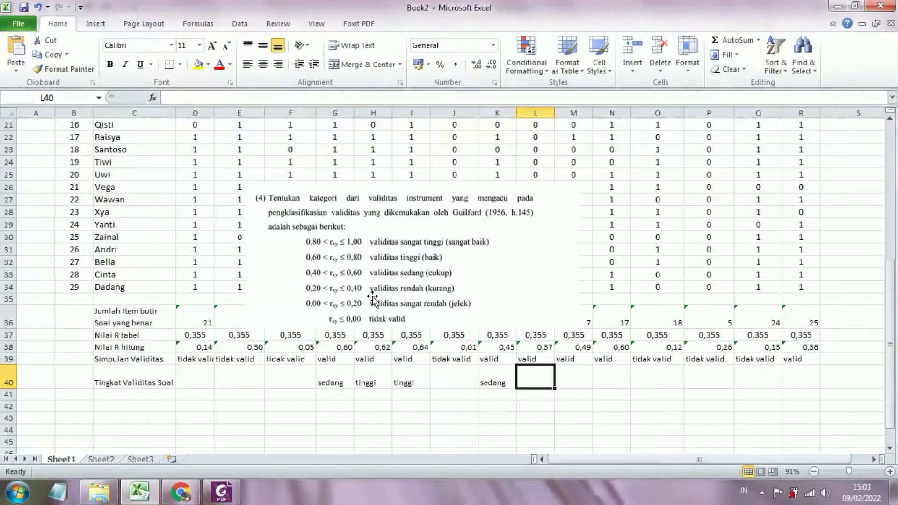
{"action": "type", "text": "rendah"}
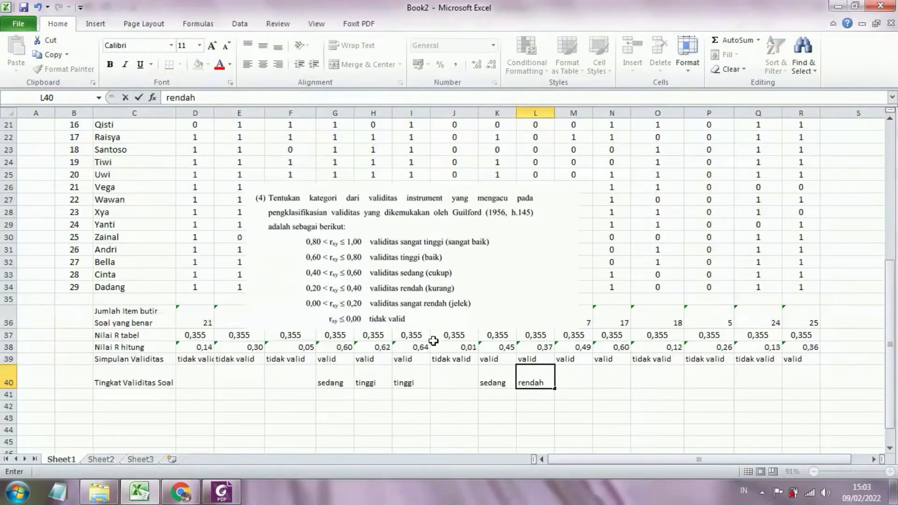
{"action": "left_click", "coordinate": [572, 377]}
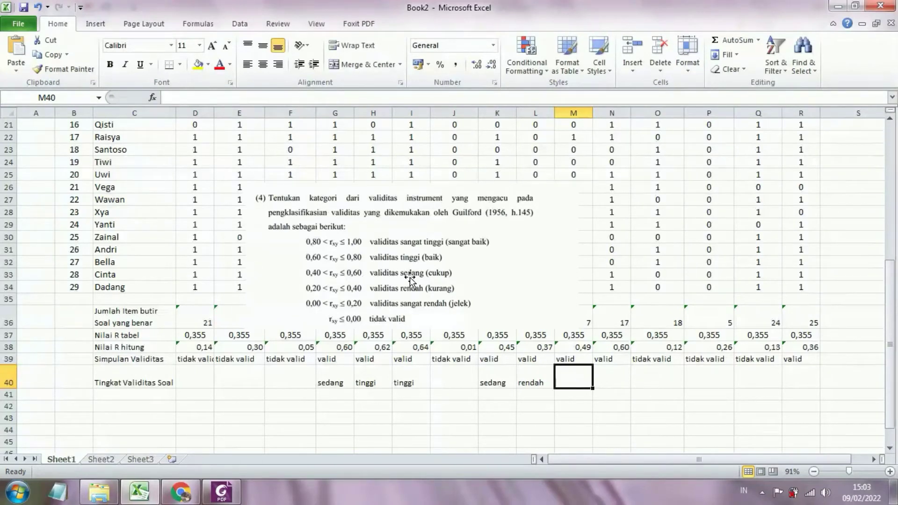
{"action": "type", "text": "sedang"}
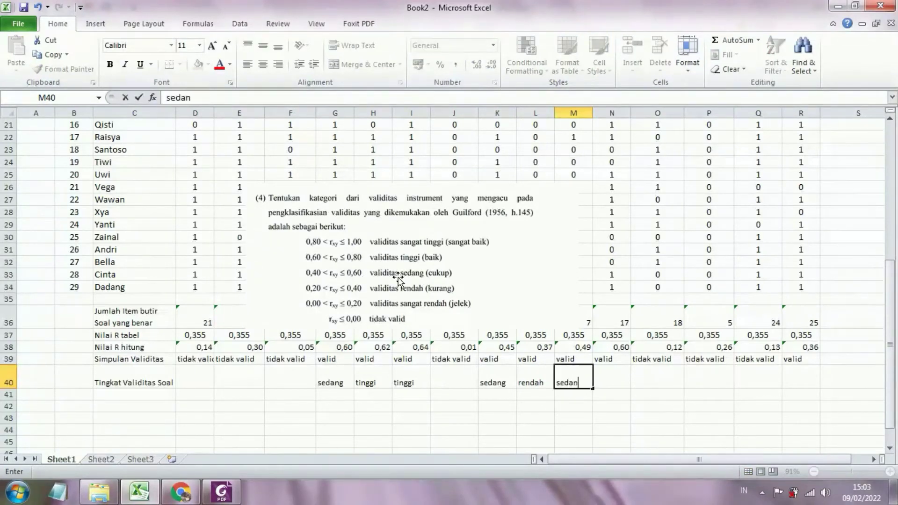
{"action": "left_click", "coordinate": [612, 373]}
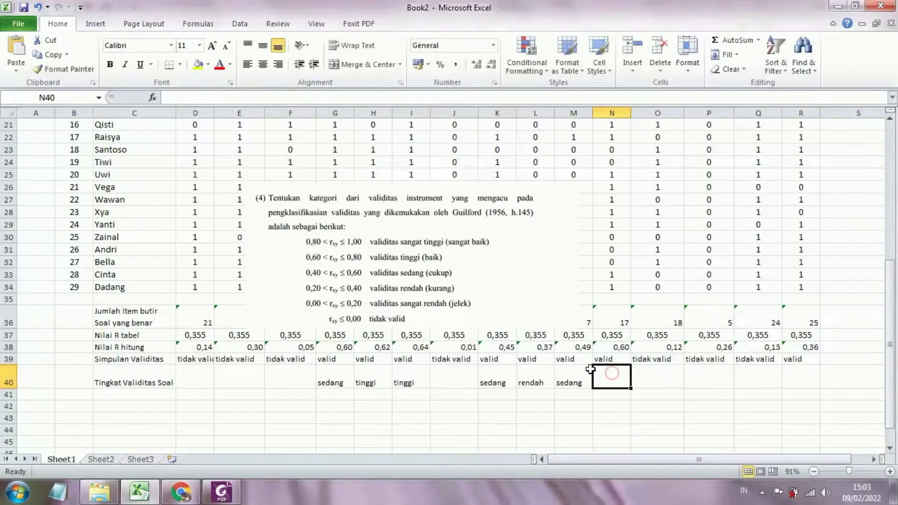
{"action": "type", "text": "sedang"}
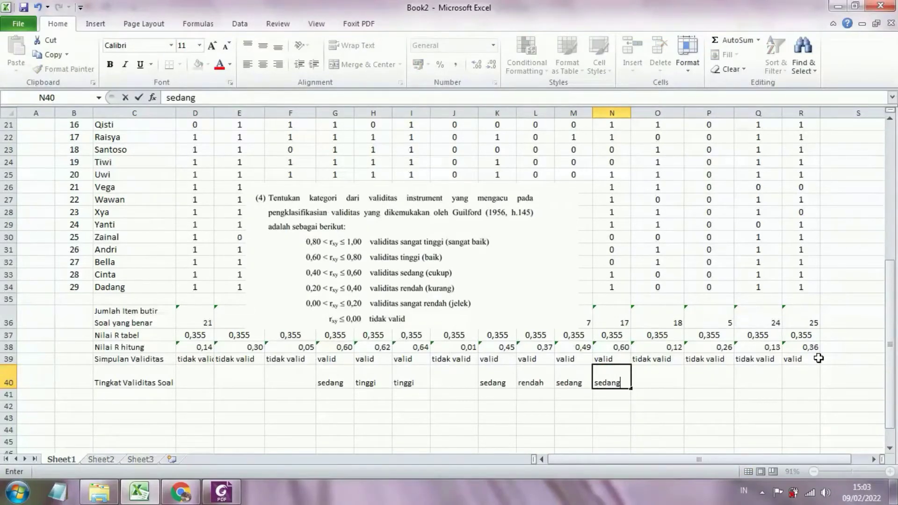
{"action": "left_click", "coordinate": [799, 369]}
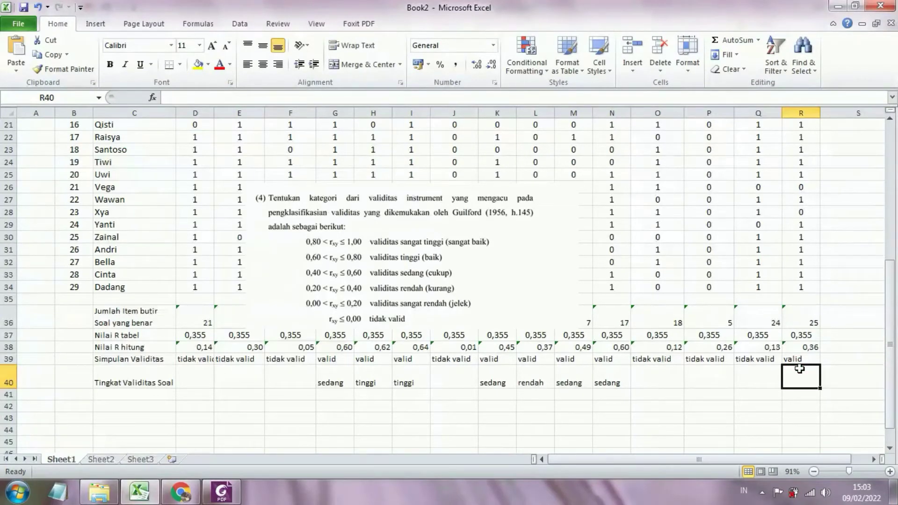
{"action": "type", "text": "rendah"}
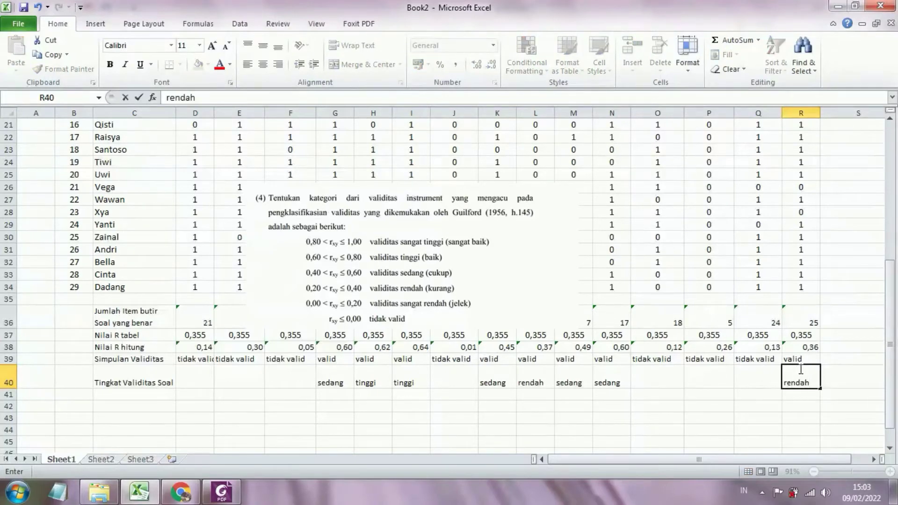
Delete the pasted validity category picture from Sheet1
{"action": "left_click", "coordinate": [402, 393]}
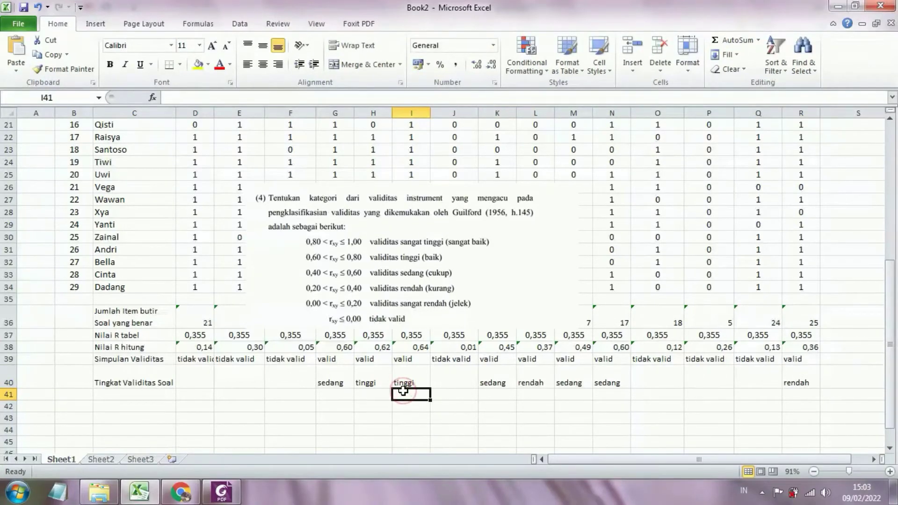
{"action": "left_click", "coordinate": [384, 265]}
{"action": "key", "text": "Delete"}
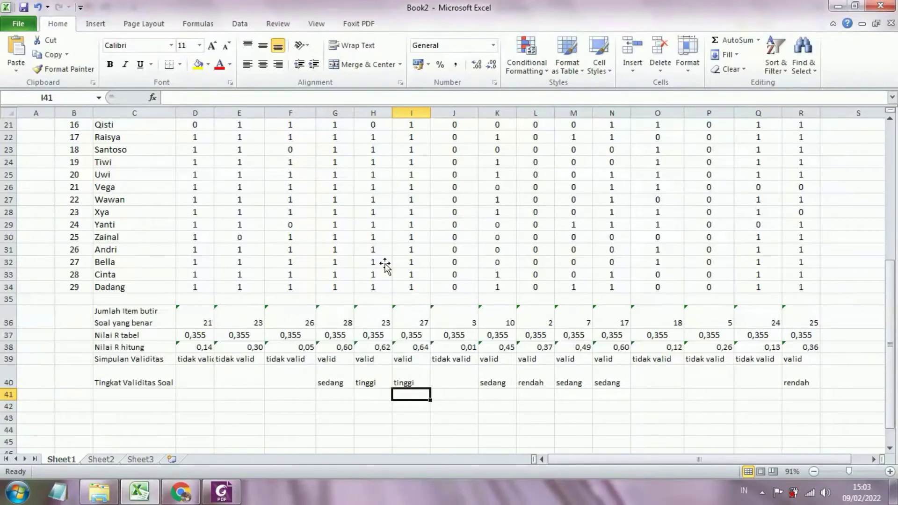
Examine the Kuder Richardson 20 formula picture on Sheet2, closing the Windows color scheme dialog
{"action": "left_click", "coordinate": [123, 418]}
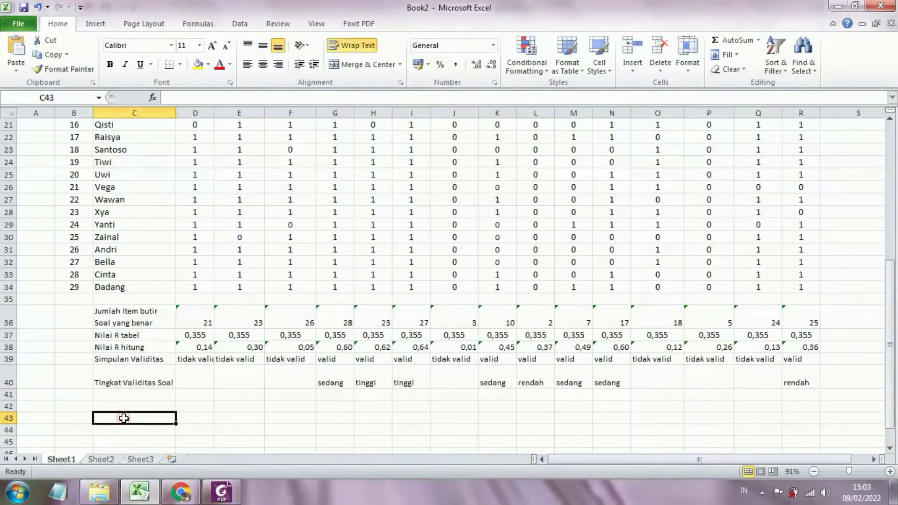
{"action": "left_click", "coordinate": [889, 472]}
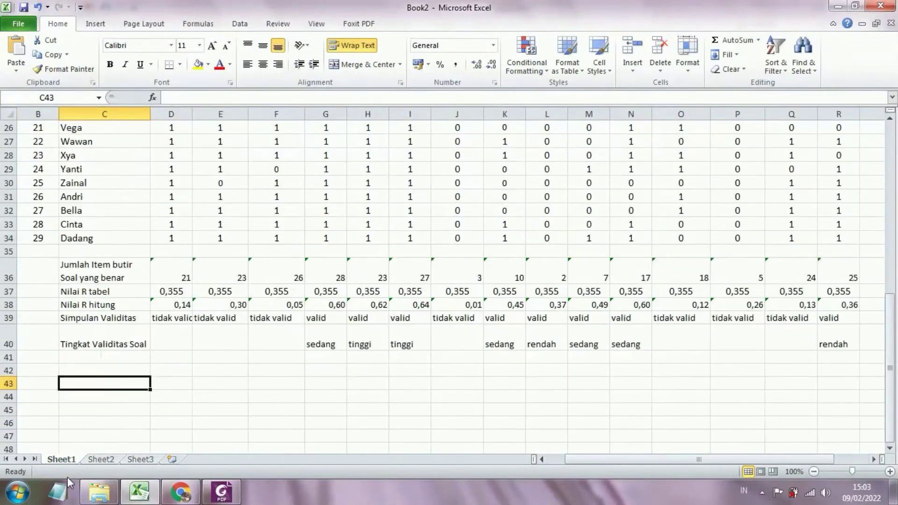
{"action": "left_click", "coordinate": [103, 460]}
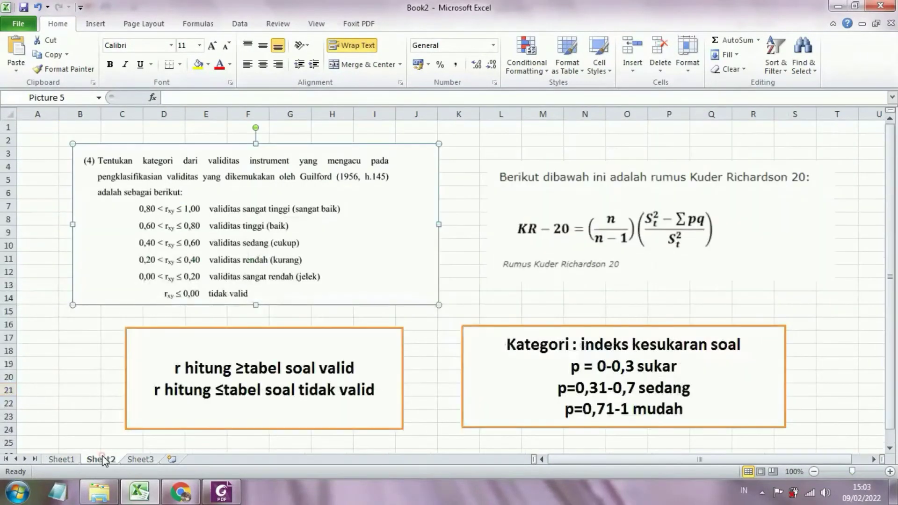
{"action": "left_click", "coordinate": [532, 241]}
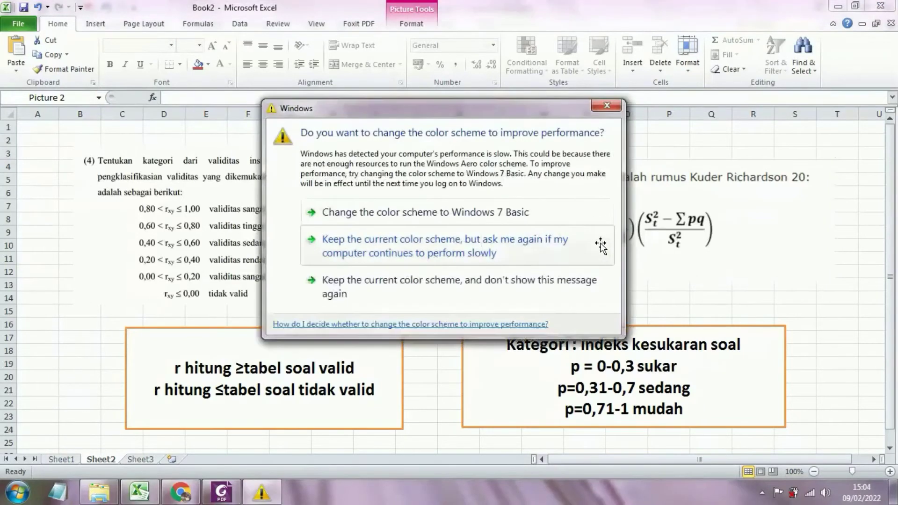
{"action": "left_click", "coordinate": [602, 99]}
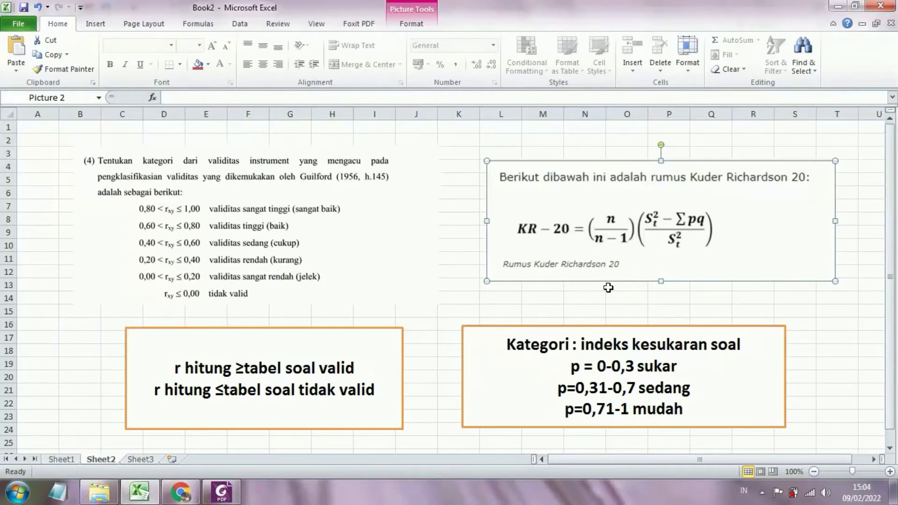
On Sheet1, label C43 "n (jumlah soal)" and enter 15 in D43
{"action": "left_click", "coordinate": [72, 457]}
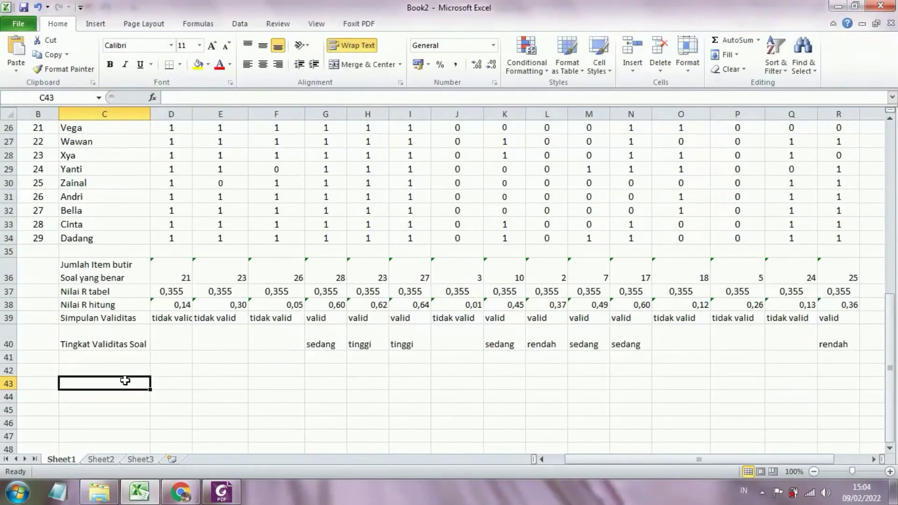
{"action": "type", "text": "n"}
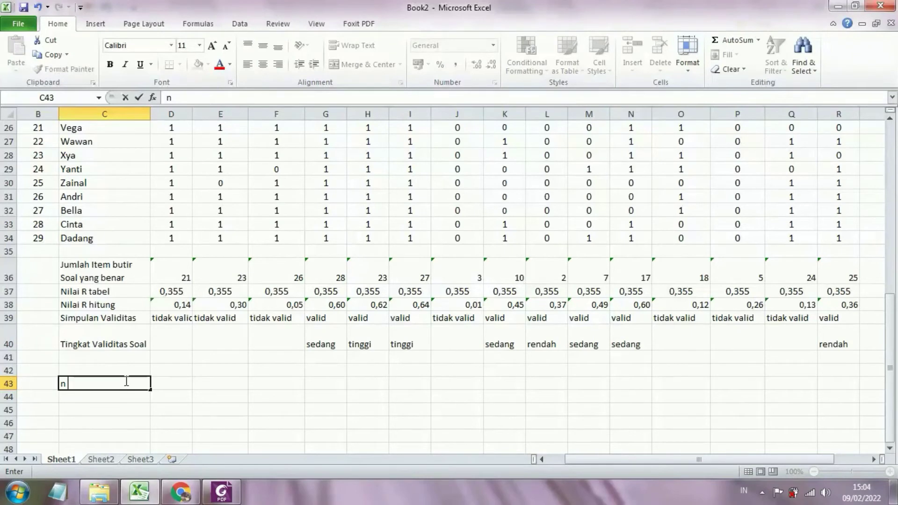
{"action": "type", "text": "(jumlah soal)"}
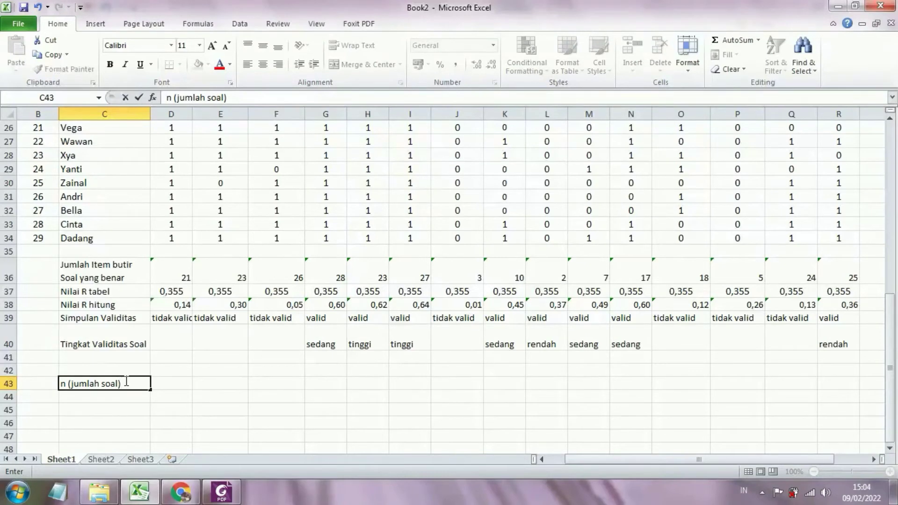
{"action": "key", "text": "Tab"}
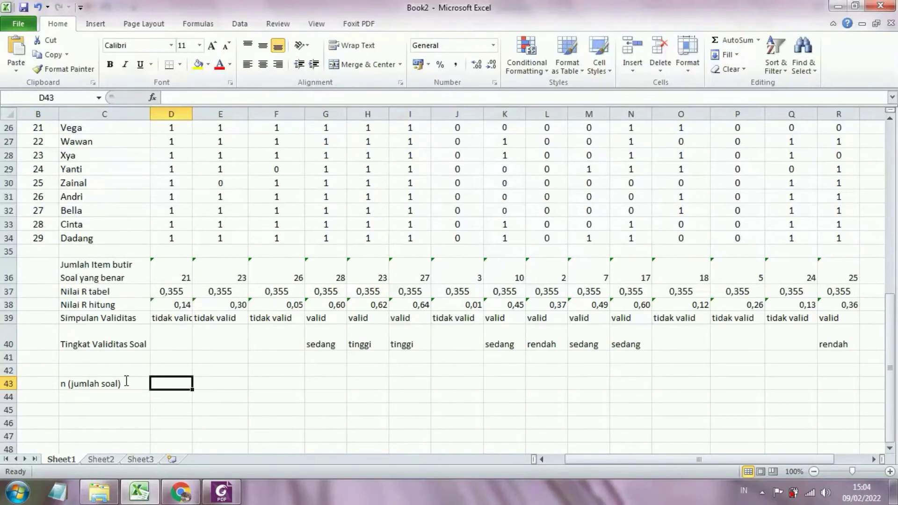
{"action": "type", "text": "15"}
{"action": "key", "text": "Return"}
{"action": "key", "text": "Left"}
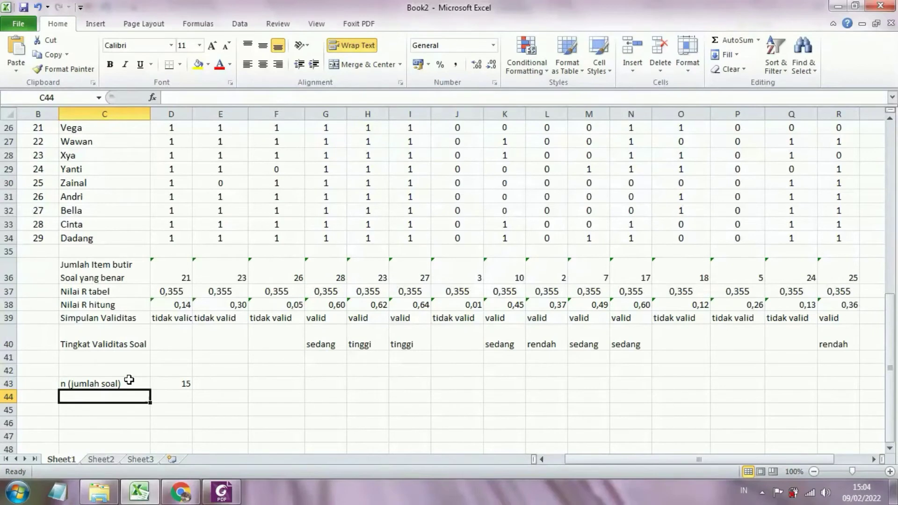
Label C44 "n-1" on Sheet1 and calculate it in D44 with the formula =D43-1
{"action": "type", "text": "n"}
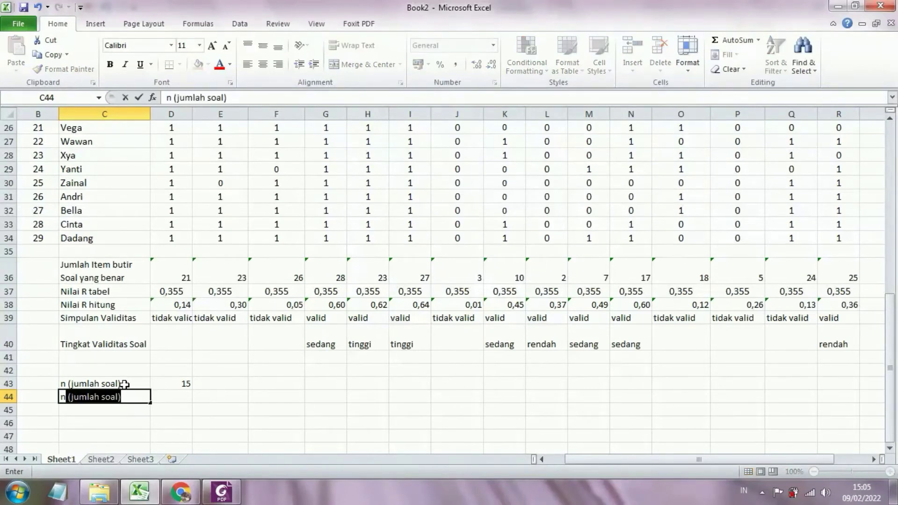
{"action": "left_click", "coordinate": [99, 460]}
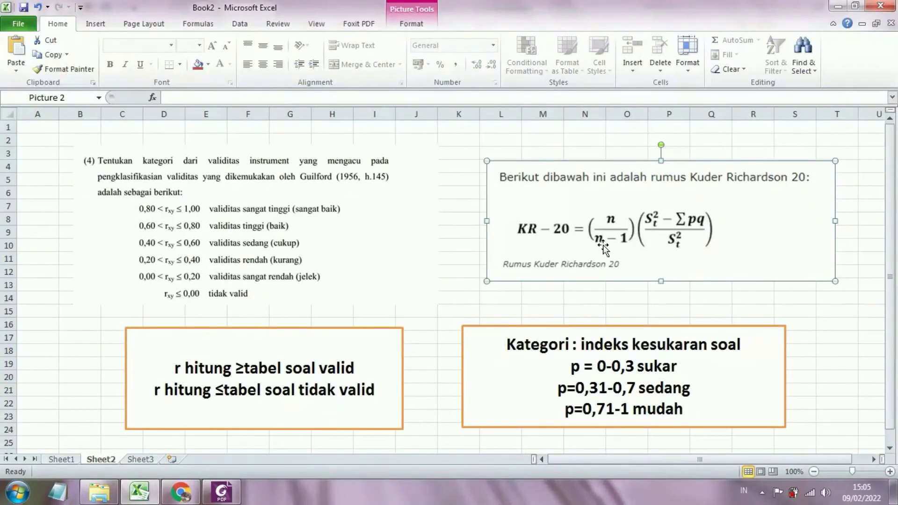
{"action": "left_click", "coordinate": [61, 459]}
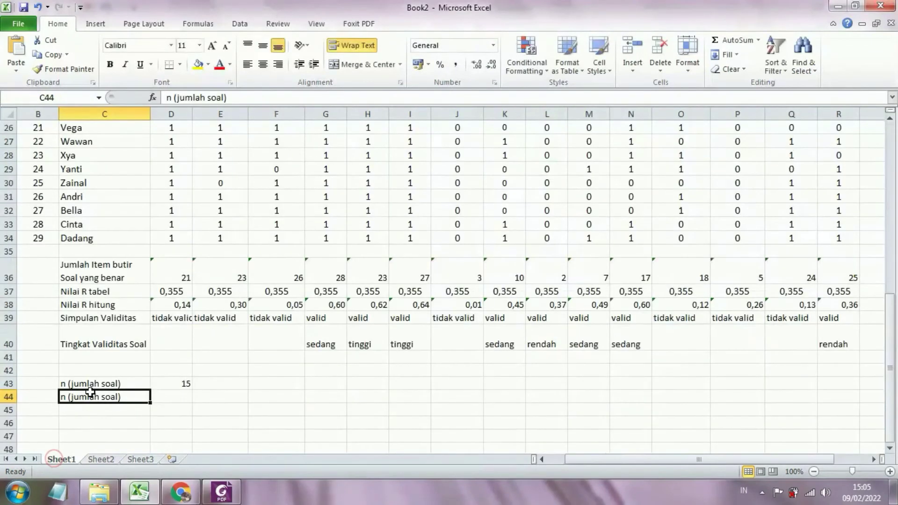
{"action": "type", "text": "n-1"}
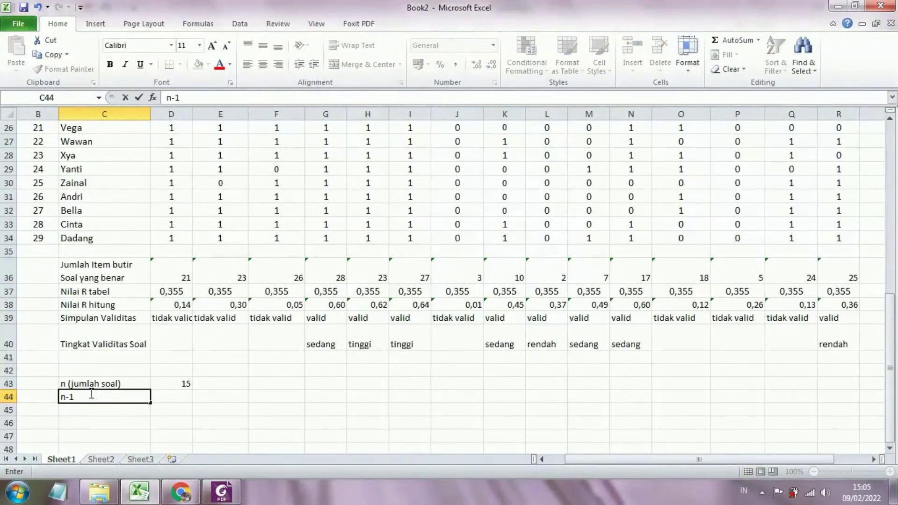
{"action": "key", "text": "Tab"}
{"action": "type", "text": "="}
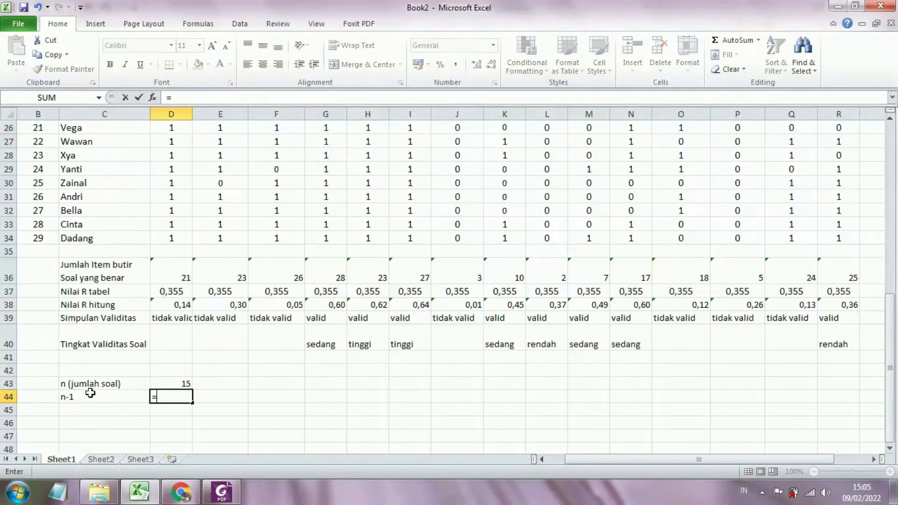
{"action": "left_click", "coordinate": [157, 383]}
{"action": "type", "text": "-1"}
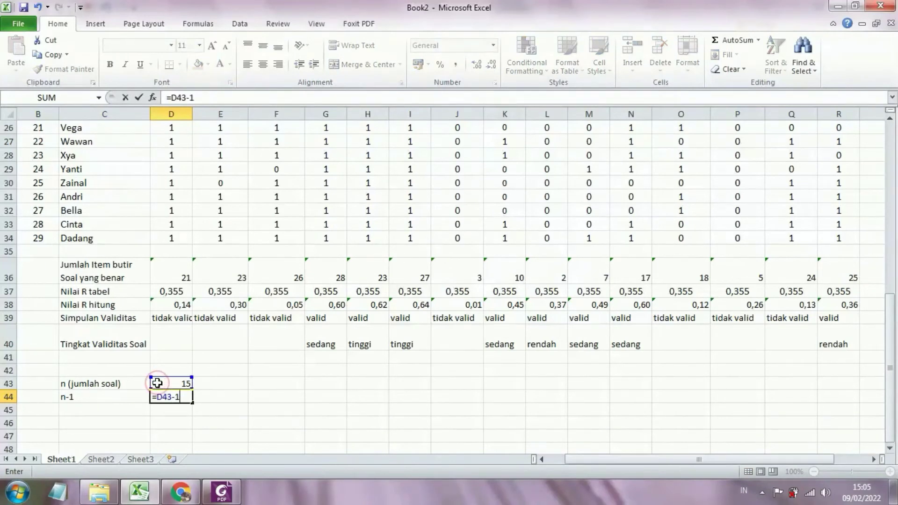
{"action": "key", "text": "Return"}
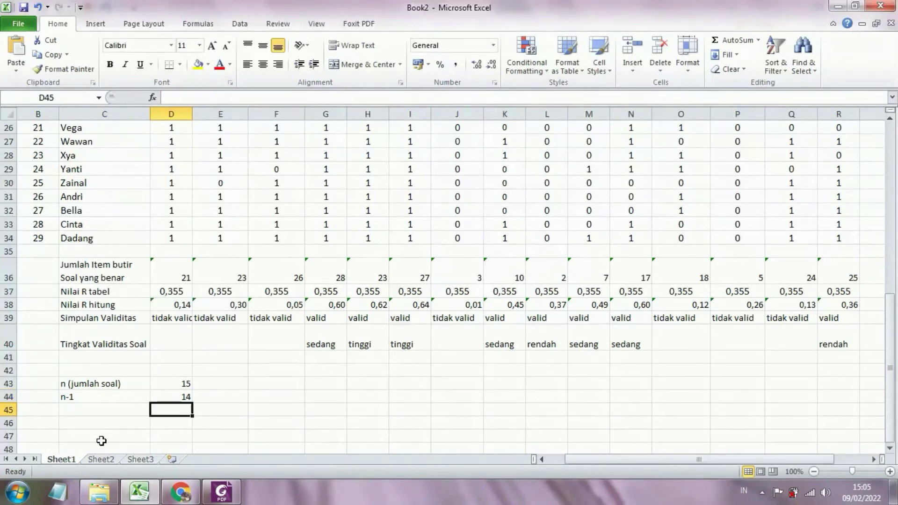
Check the KR-20 formula on Sheet2 and label Sheet1's C45 "p rumus : jumlah soal benar/ jumlah responden"
{"action": "left_click", "coordinate": [101, 459]}
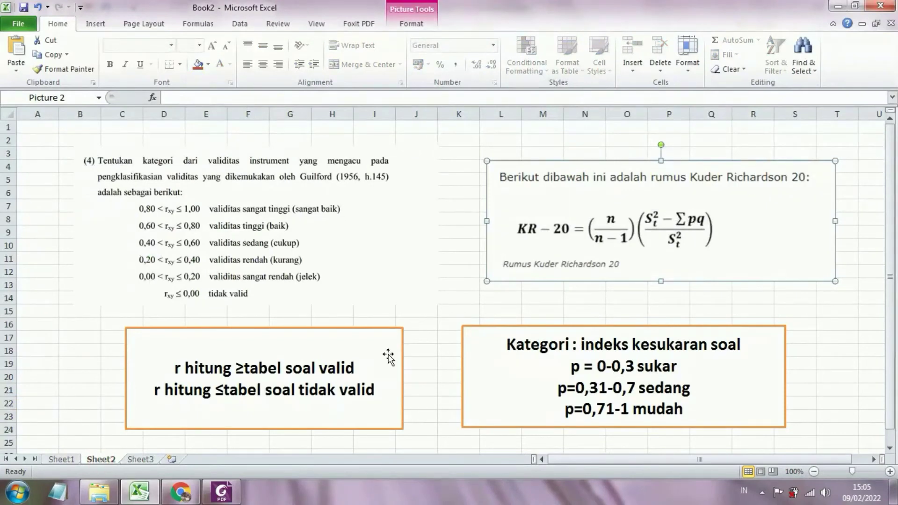
{"action": "left_click", "coordinate": [62, 459]}
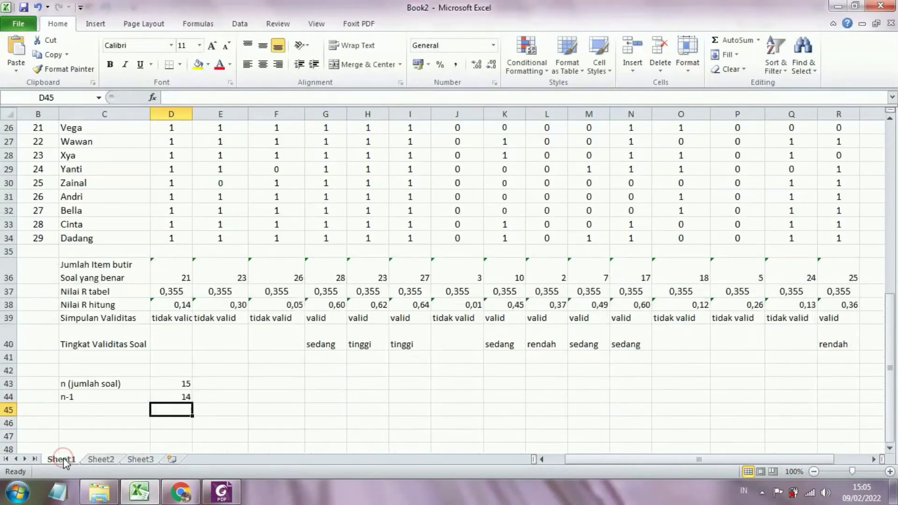
{"action": "left_click", "coordinate": [87, 410]}
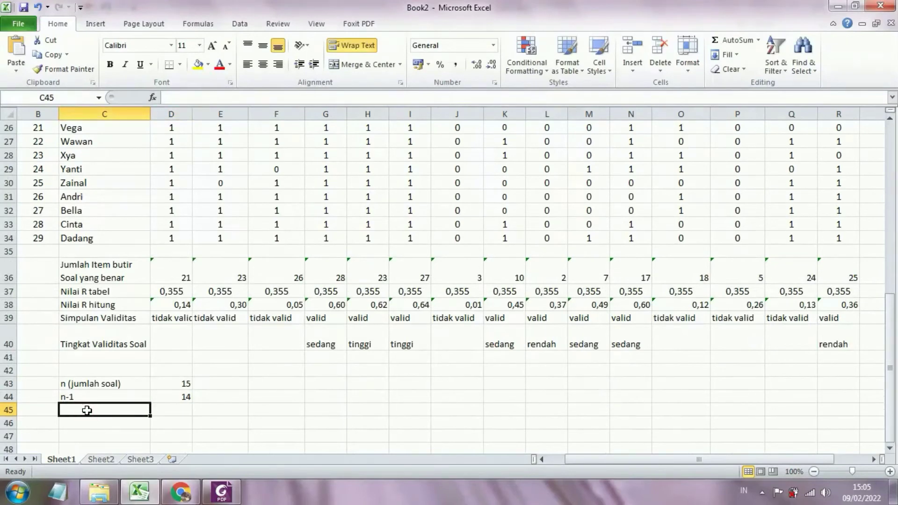
{"action": "type", "text": "p ru"}
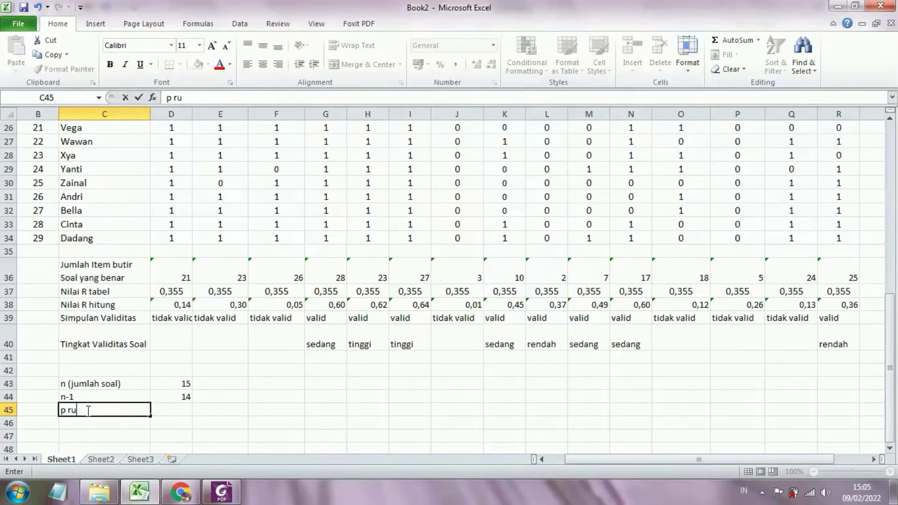
{"action": "type", "text": "mus : jumlah soal benar"}
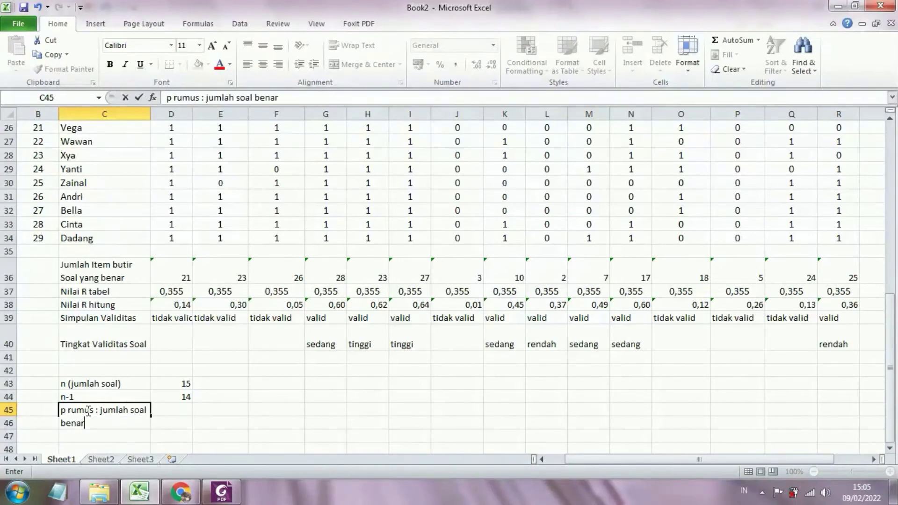
{"action": "type", "text": "/ jumlah responden"}
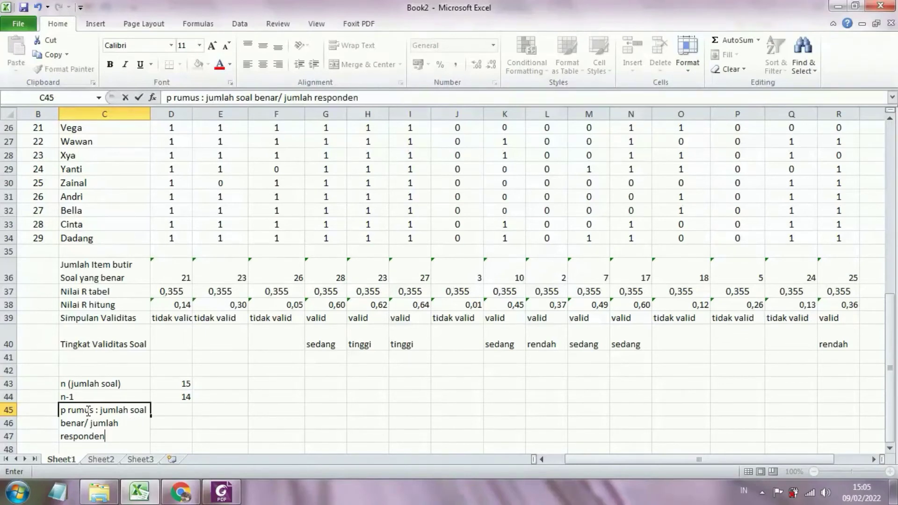
{"action": "left_click", "coordinate": [169, 410]}
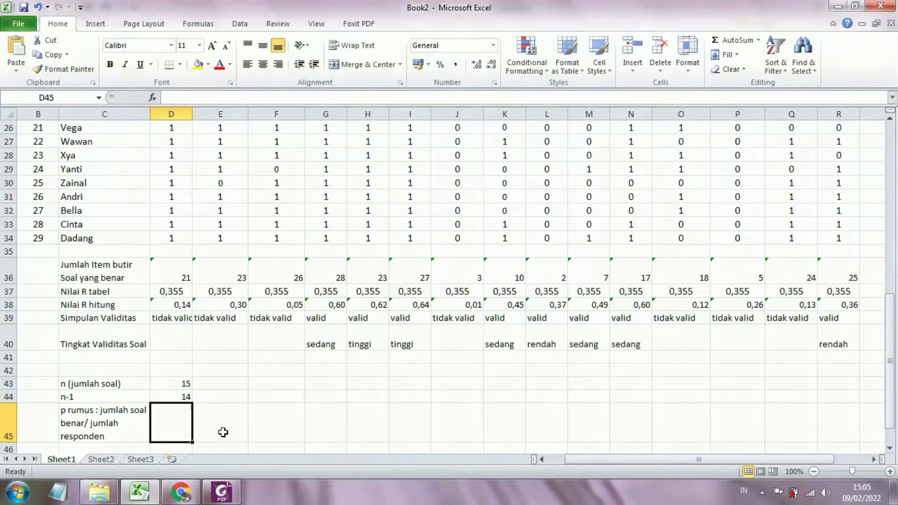
Calculate p for the first question in D45 with the formula =D36/29
{"action": "key", "text": "Down"}
{"action": "key", "text": "Down"}
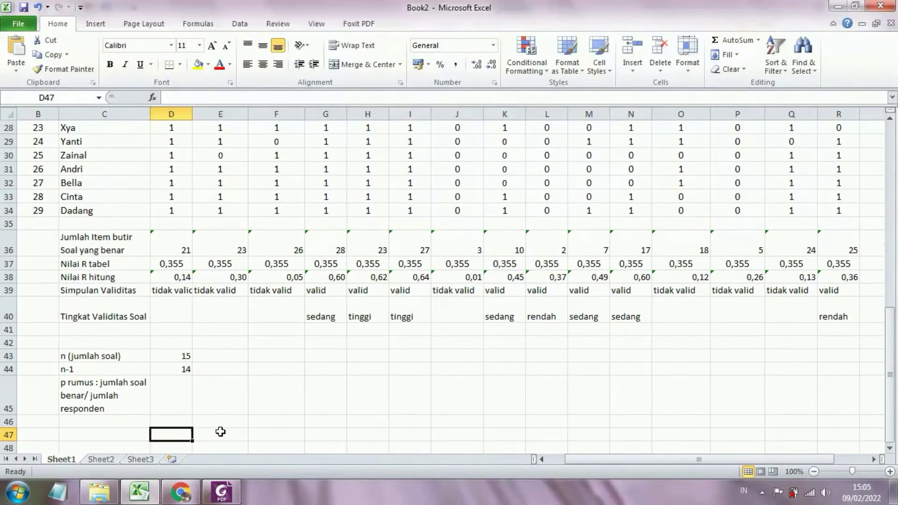
{"action": "left_click", "coordinate": [172, 393]}
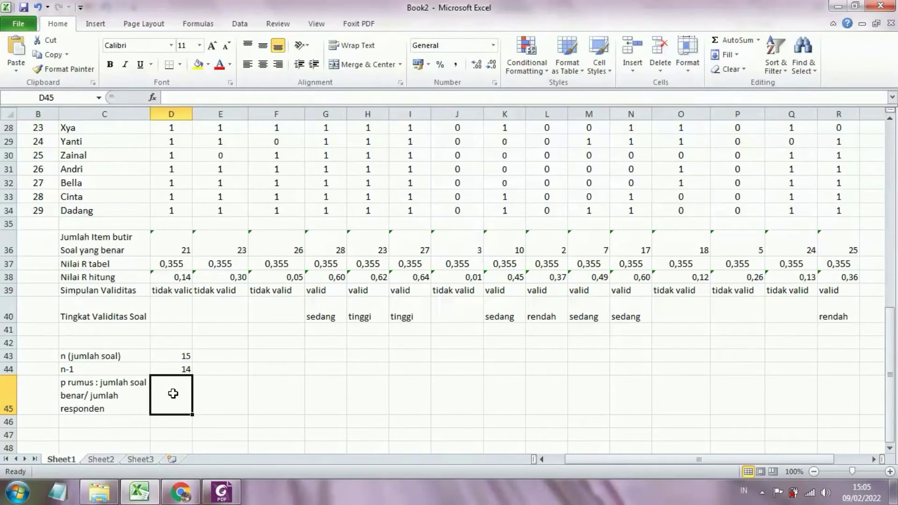
{"action": "left_click", "coordinate": [176, 236]}
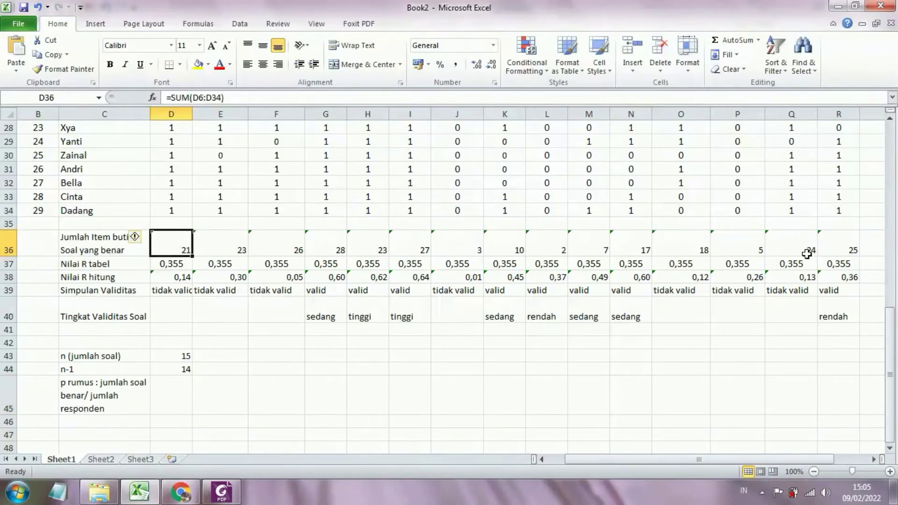
{"action": "mouse_move", "coordinate": [891, 361]}
{"action": "left_mouse_down"}
{"action": "mouse_move", "coordinate": [885, 200]}
{"action": "mouse_move", "coordinate": [889, 363]}
{"action": "left_mouse_up"}
{"action": "left_click", "coordinate": [180, 390]}
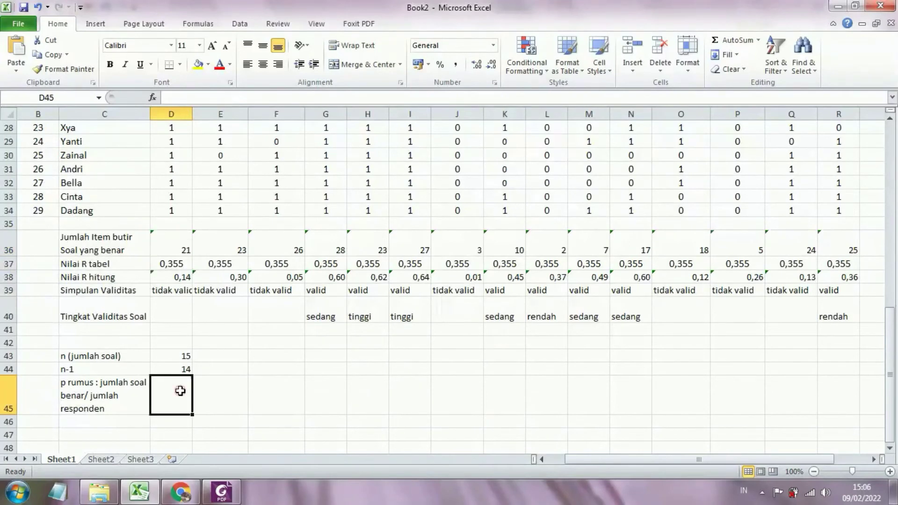
{"action": "type", "text": "="}
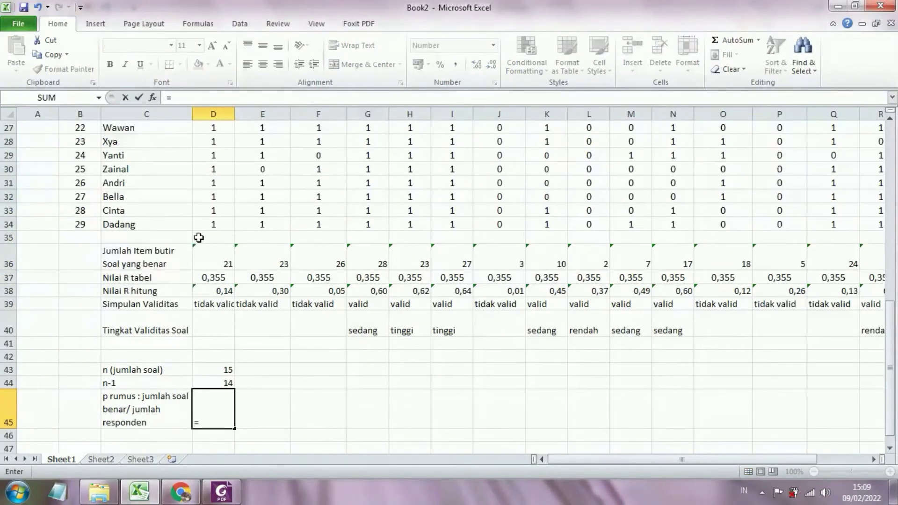
{"action": "left_click", "coordinate": [204, 252]}
{"action": "type", "text": "/"}
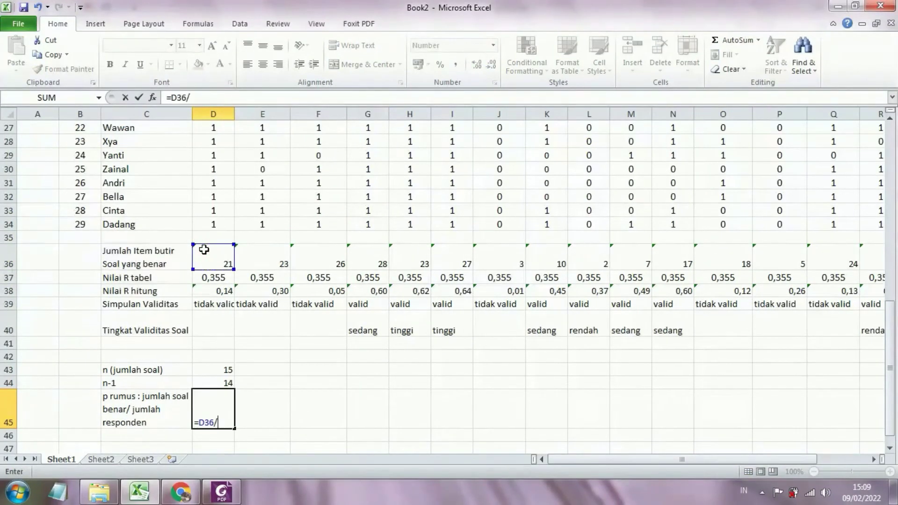
{"action": "type", "text": "29"}
{"action": "left_click", "coordinate": [212, 423]}
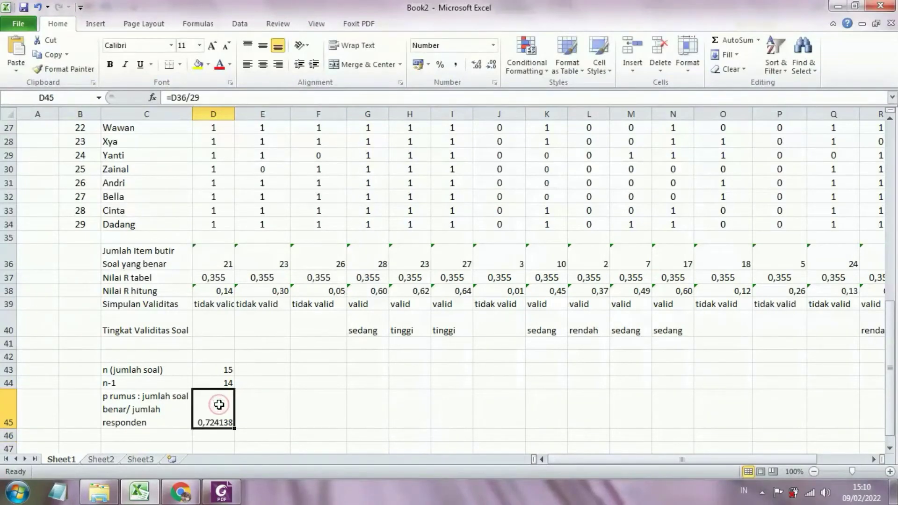
Fill the p formula from D45 across row 45 to R45 for all 15 questions
{"action": "left_click_drag", "start_coordinate": [236, 431], "coordinate": [797, 406]}
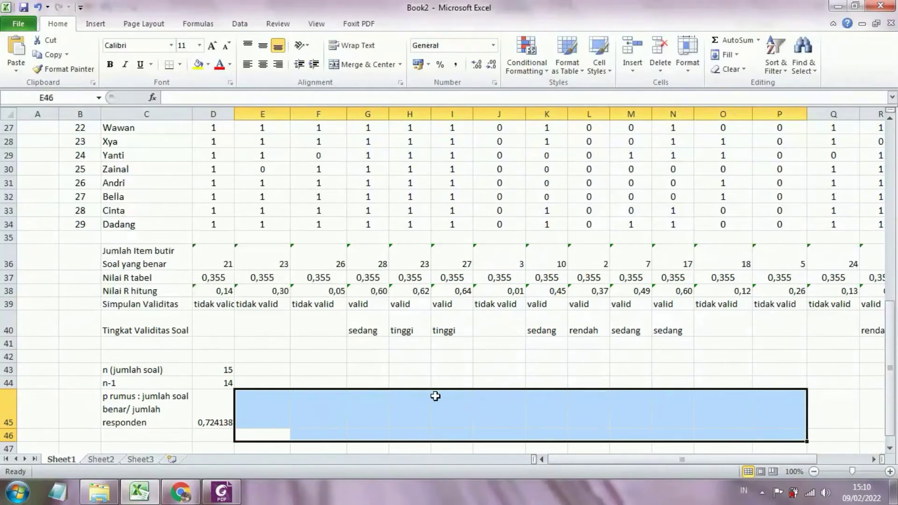
{"action": "left_click", "coordinate": [216, 404]}
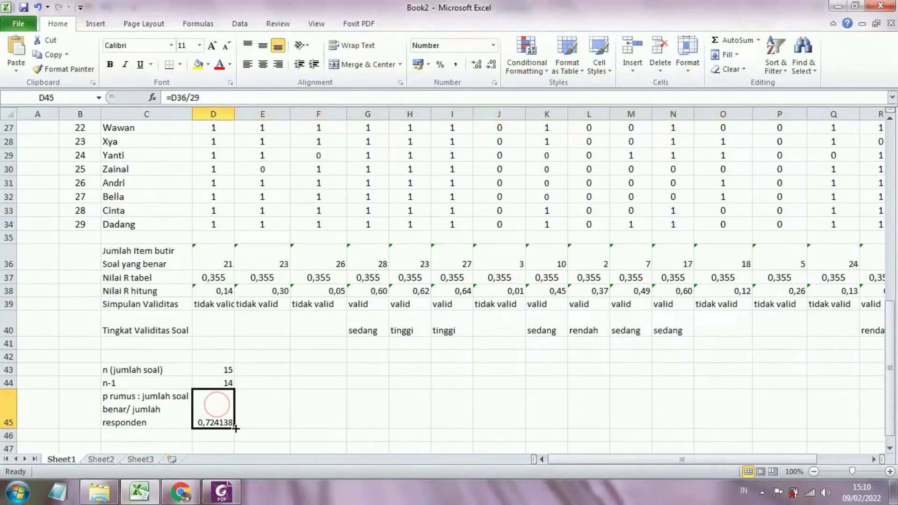
{"action": "left_click_drag", "start_coordinate": [234, 427], "coordinate": [725, 410]}
{"action": "left_click_drag", "start_coordinate": [712, 461], "coordinate": [644, 460]}
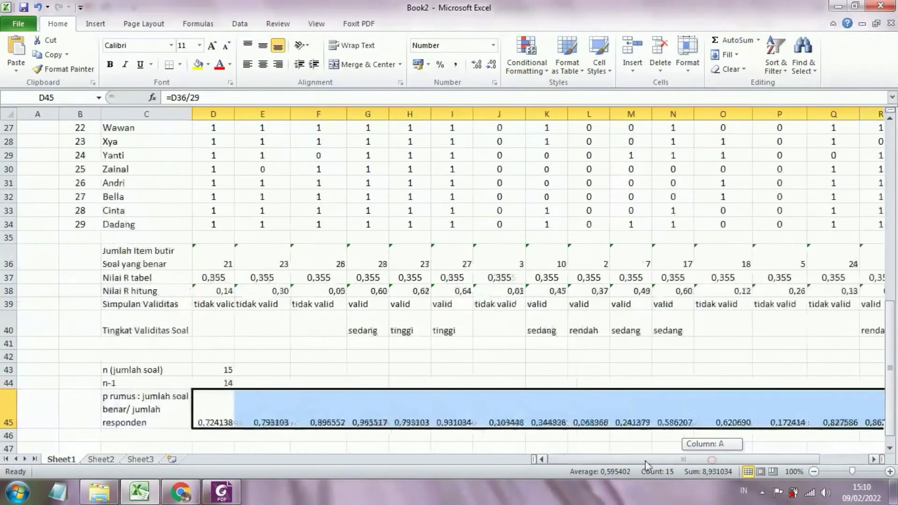
Reduce the p values in D45:R45 to two decimal places
{"action": "left_click", "coordinate": [490, 67]}
{"action": "left_click", "coordinate": [490, 67]}
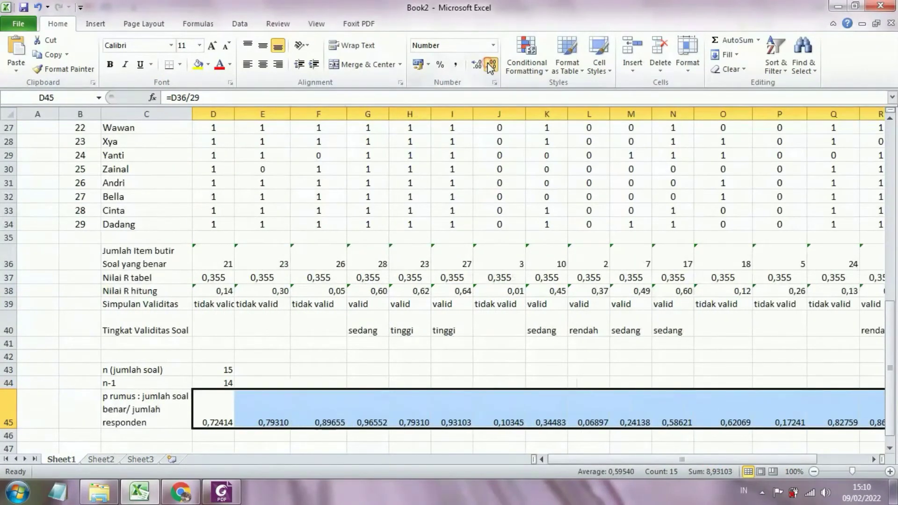
{"action": "left_click", "coordinate": [490, 67]}
{"action": "left_click", "coordinate": [490, 66]}
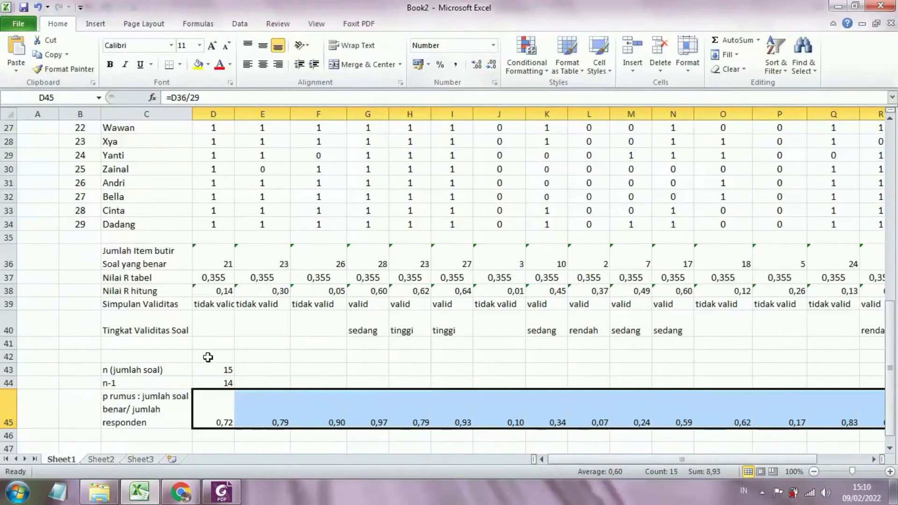
Check the KR-20 formula on Sheet2 and label Sheet1's C46 "q rumus : 1-p"
{"action": "left_click", "coordinate": [115, 458]}
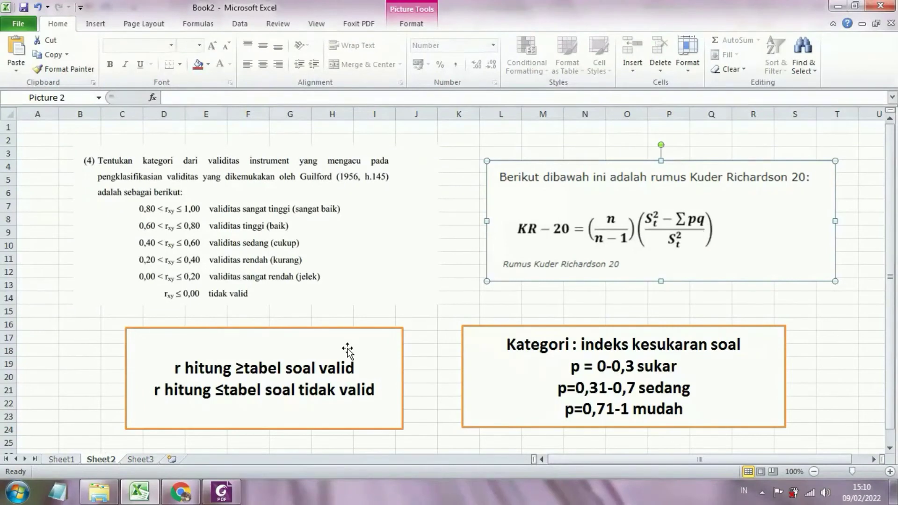
{"action": "left_click", "coordinate": [72, 458]}
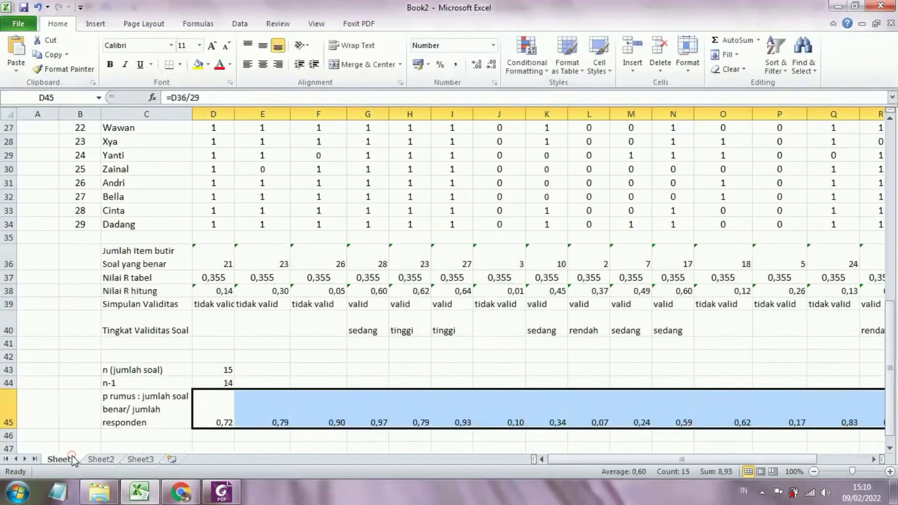
{"action": "left_click", "coordinate": [113, 433]}
{"action": "scroll", "coordinate": [115, 433], "scroll_direction": "down", "scroll_amount": 1}
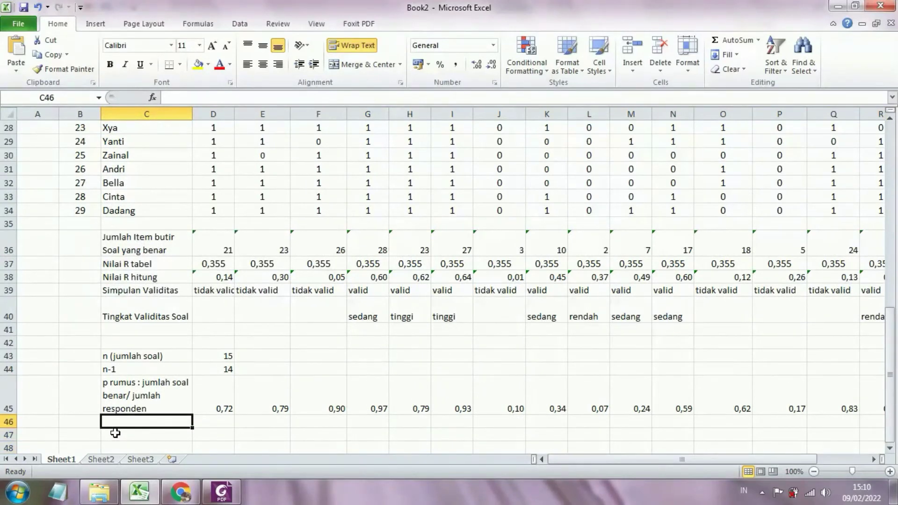
{"action": "type", "text": "q"}
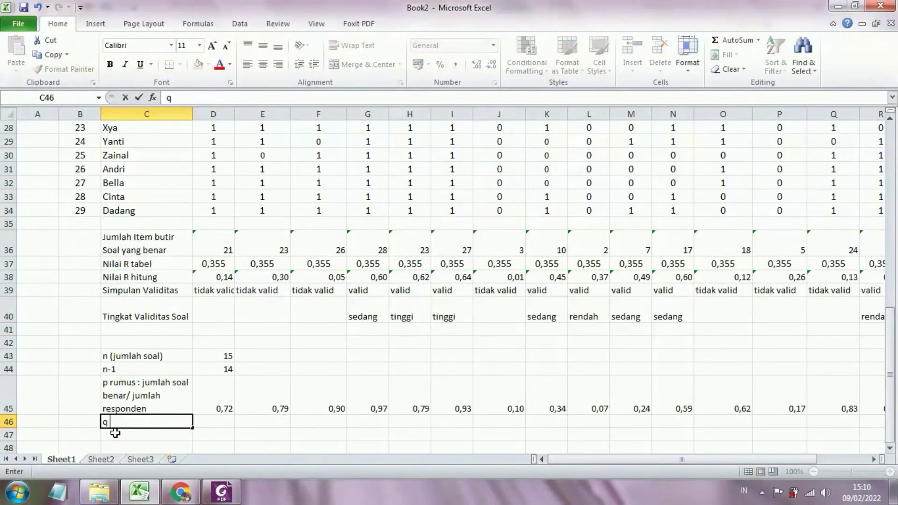
{"action": "type", "text": " rumus"}
{"action": "type", "text": ": 1-p"}
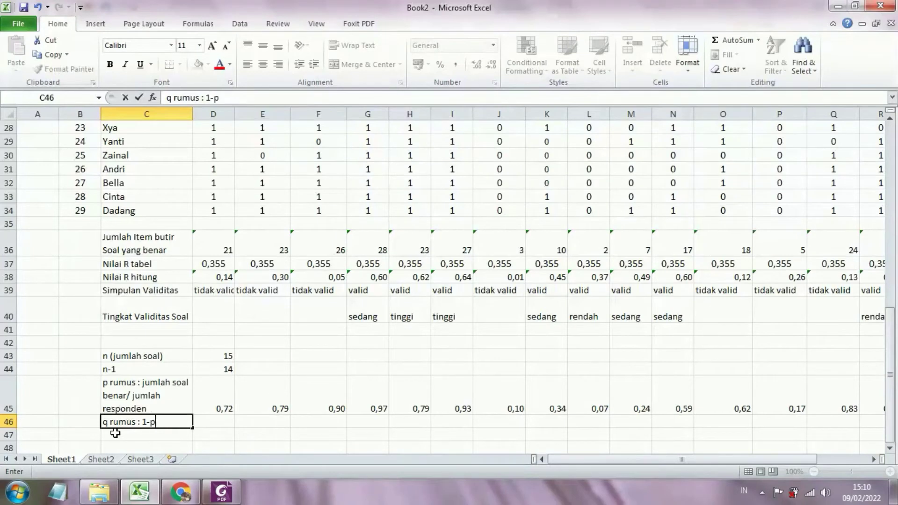
{"action": "key", "text": "Return"}
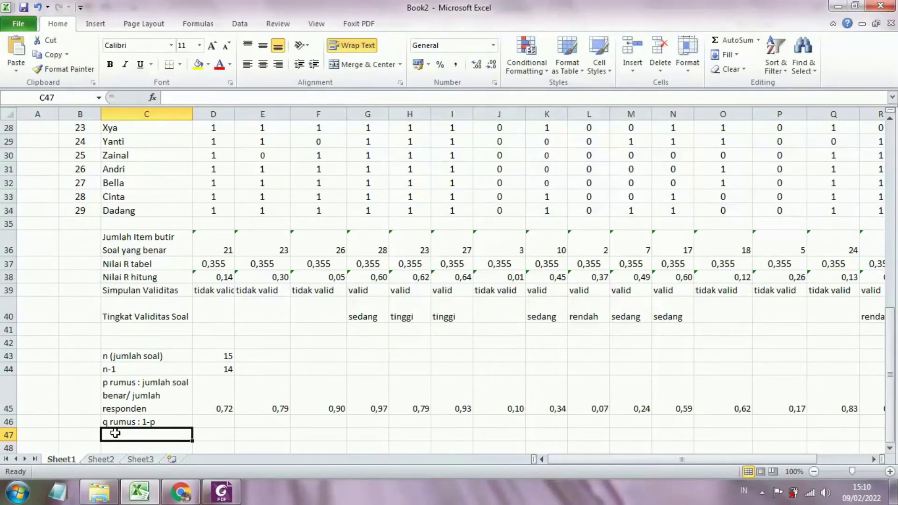
Calculate q for the first question in D46 with the formula =1-D45
{"action": "key", "text": "Up"}
{"action": "key", "text": "Right"}
{"action": "type", "text": "=1"}
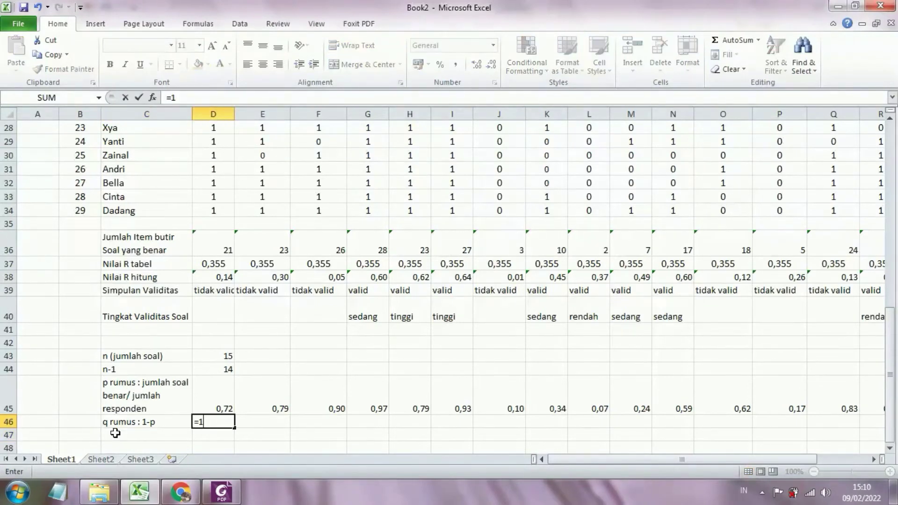
{"action": "type", "text": "-"}
{"action": "left_click", "coordinate": [209, 395]}
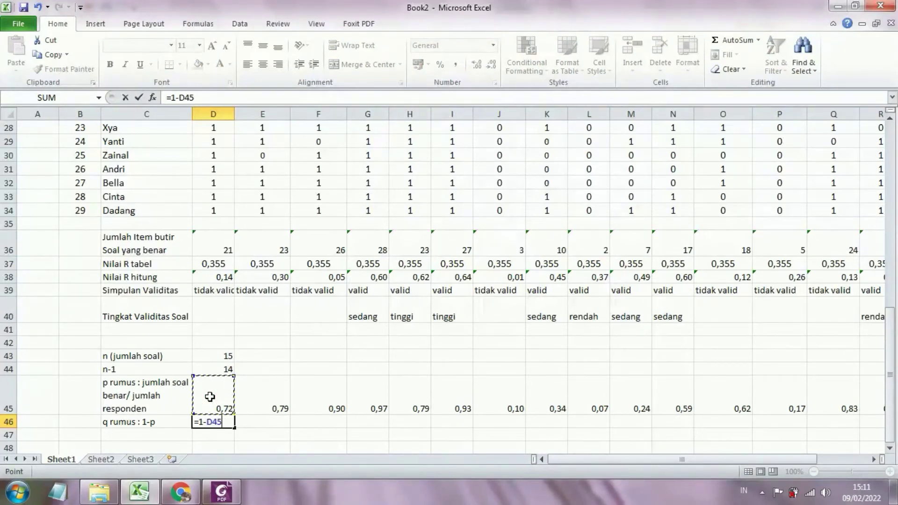
{"action": "key", "text": "Return"}
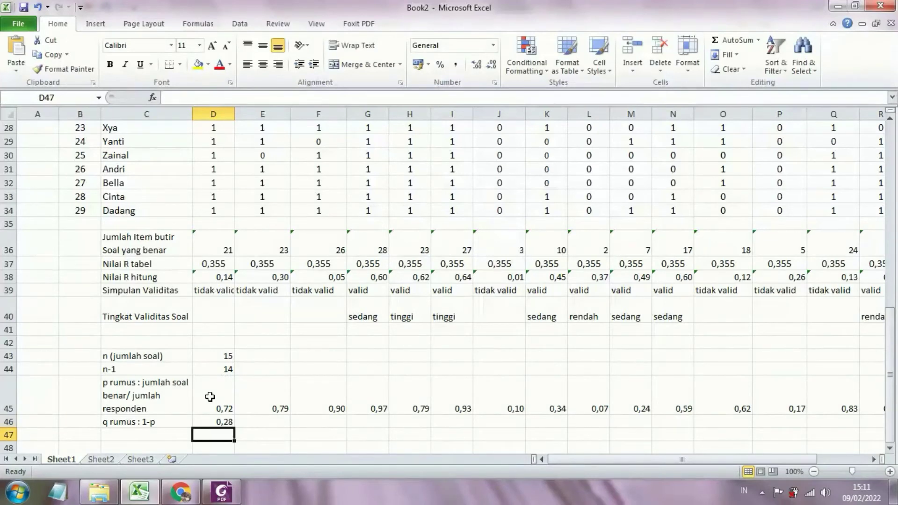
Fill the q formula from D46 across row 46 to R46 for all 15 questions and check the copied formulas
{"action": "left_click", "coordinate": [205, 422]}
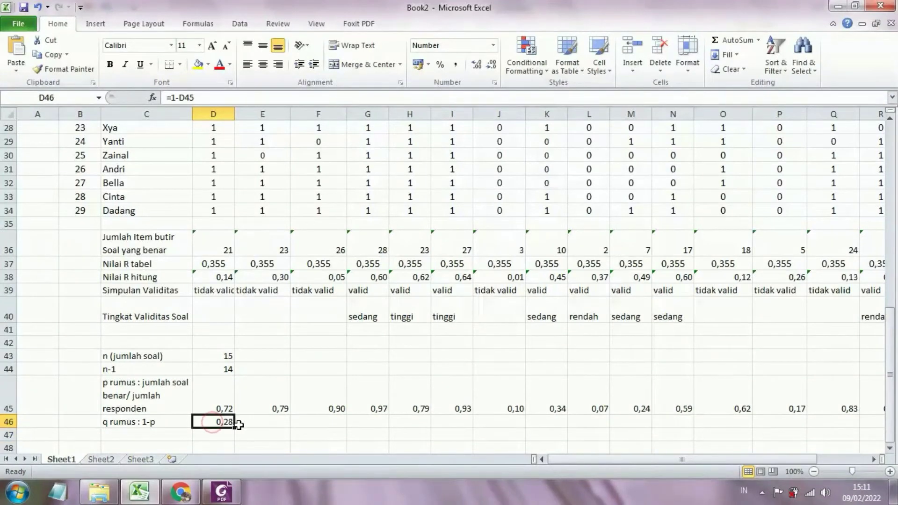
{"action": "left_click_drag", "start_coordinate": [234, 427], "coordinate": [734, 425]}
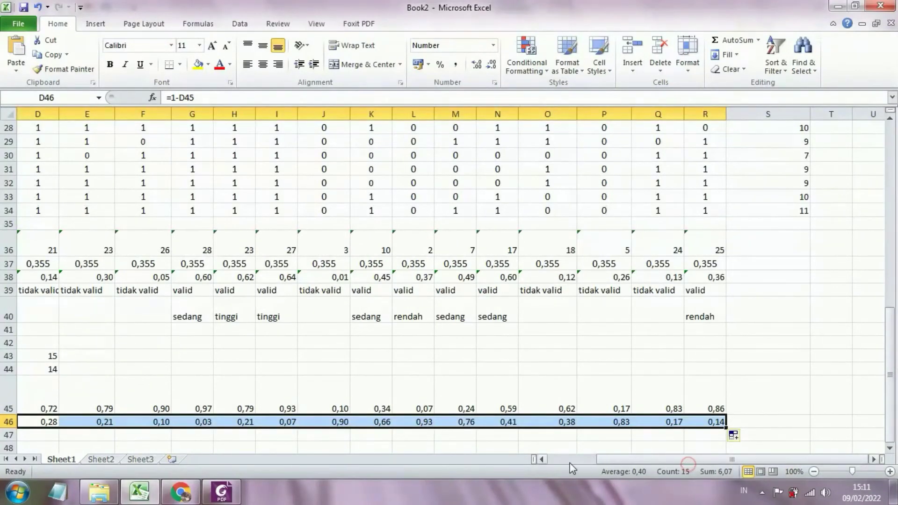
{"action": "left_click", "coordinate": [597, 462]}
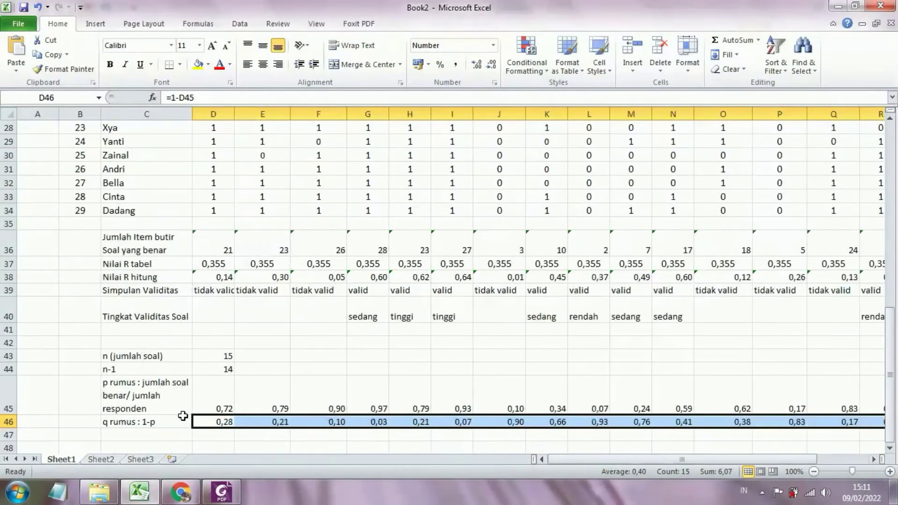
{"action": "left_click", "coordinate": [183, 418]}
{"action": "left_click", "coordinate": [220, 426]}
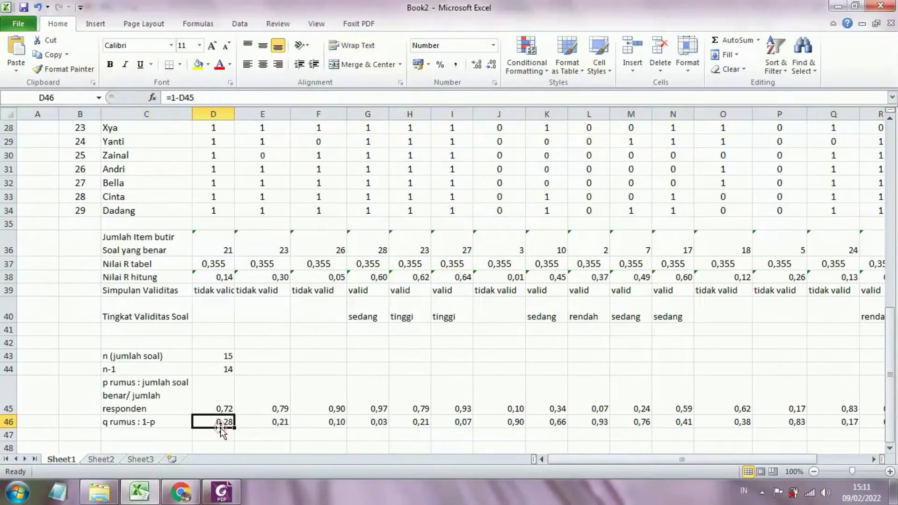
{"action": "left_click", "coordinate": [246, 427]}
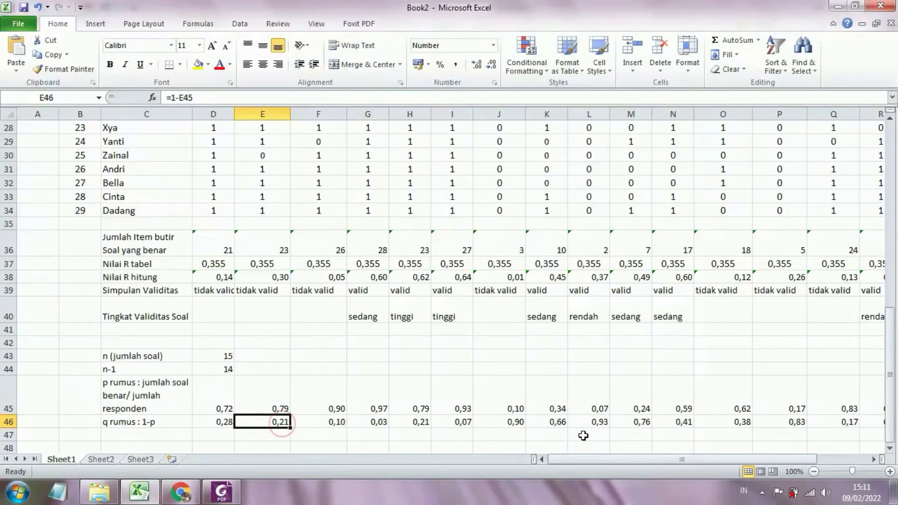
{"action": "left_click_drag", "start_coordinate": [593, 459], "coordinate": [481, 461]}
Label cell C47 "Variasi Total" below the q row
{"action": "left_click", "coordinate": [158, 433]}
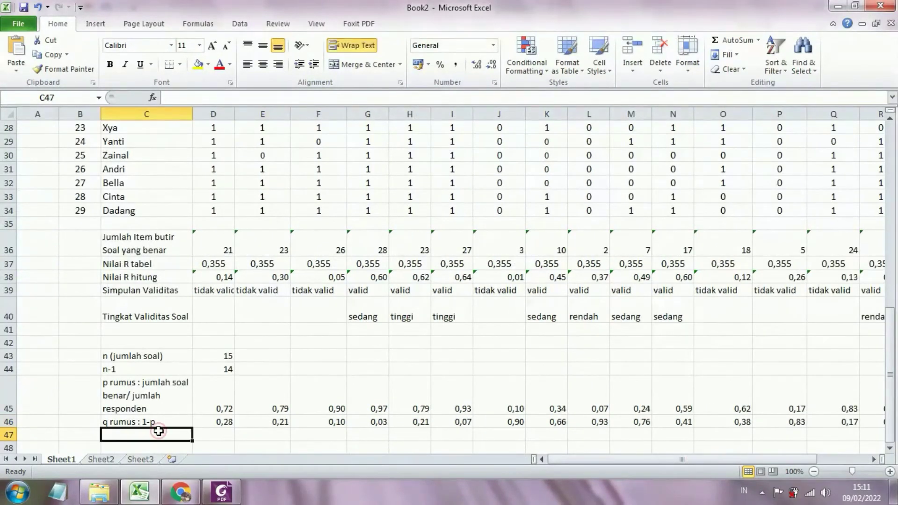
{"action": "key", "text": "Down"}
{"action": "key", "text": "Down"}
{"action": "key", "text": "Down"}
{"action": "key", "text": "Down"}
{"action": "key", "text": "Down"}
{"action": "key", "text": "Down"}
{"action": "key", "text": "Down"}
{"action": "key", "text": "Down"}
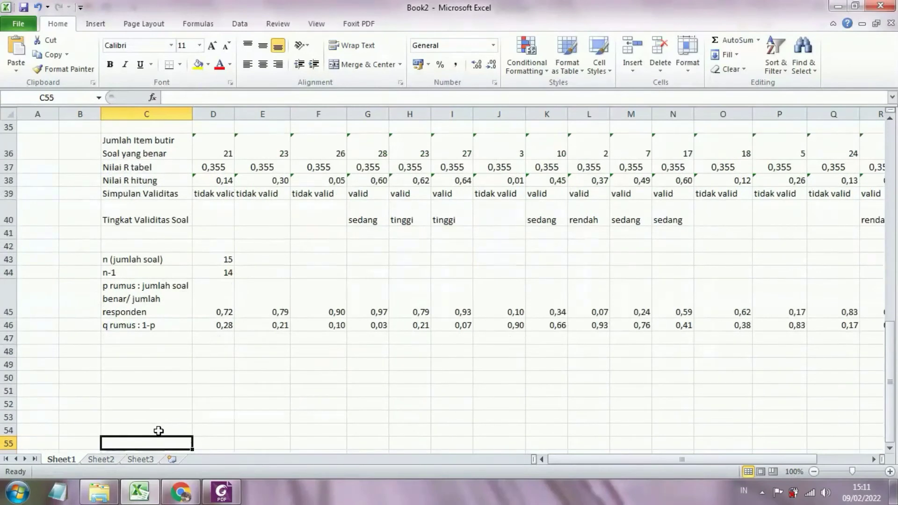
{"action": "left_click", "coordinate": [129, 338]}
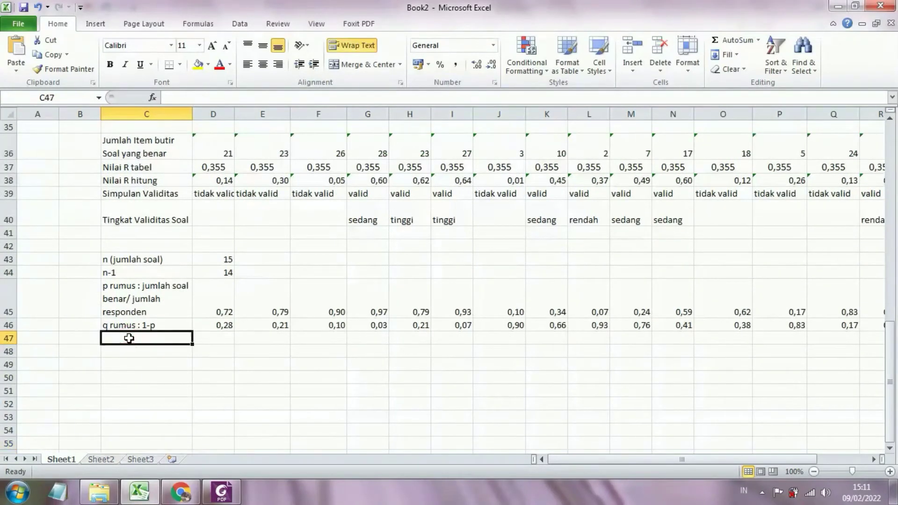
{"action": "type", "text": "Varia"}
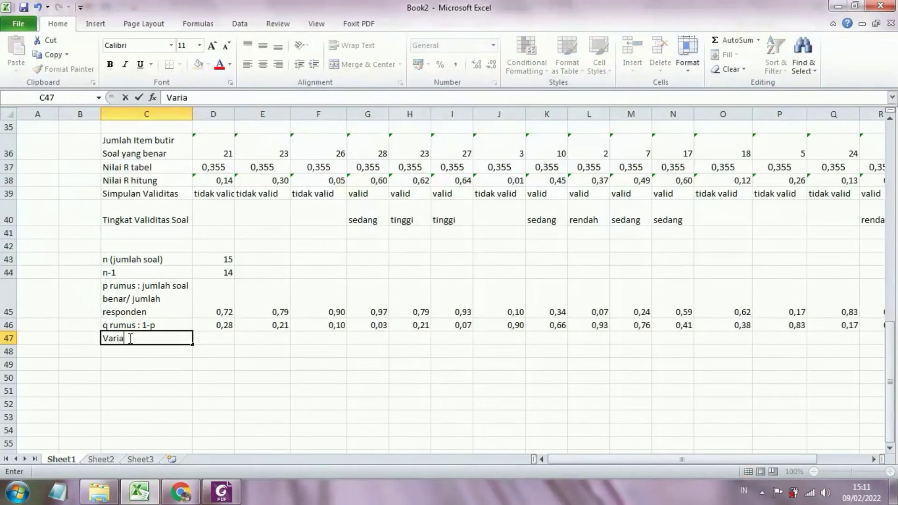
{"action": "type", "text": "si Total"}
{"action": "key", "text": "Tab"}
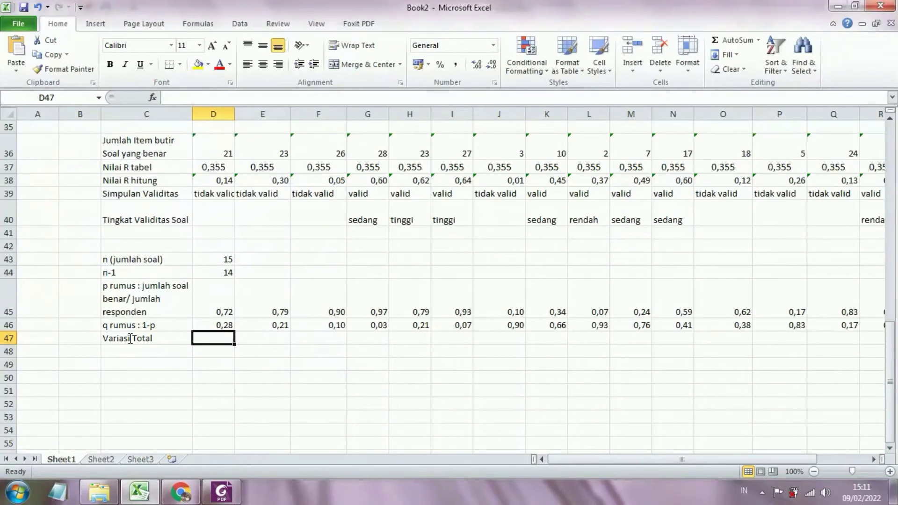
Calculate the total variance of the Jumlah scores in D47 with the formula =VAR(S6:S34)
{"action": "type", "text": "=cr"}
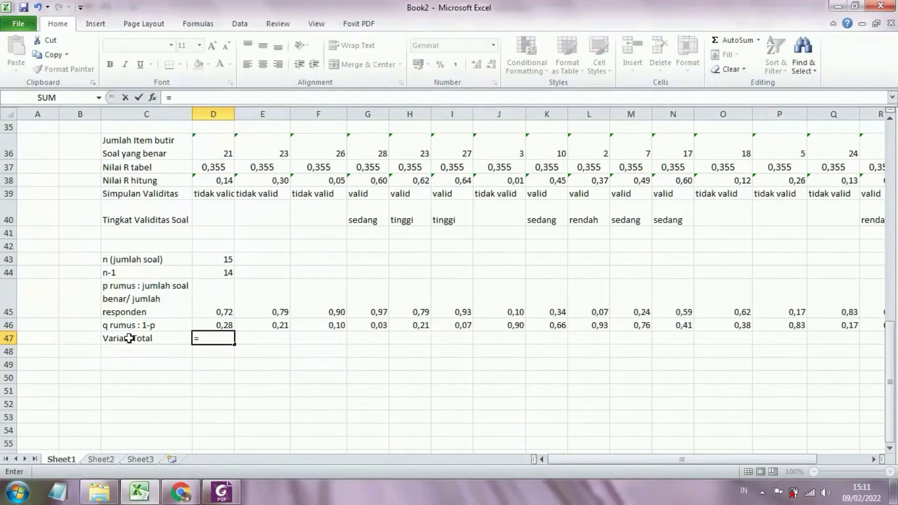
{"action": "key", "text": "BackSpace"}
{"action": "key", "text": "BackSpace"}
{"action": "type", "text": "var"}
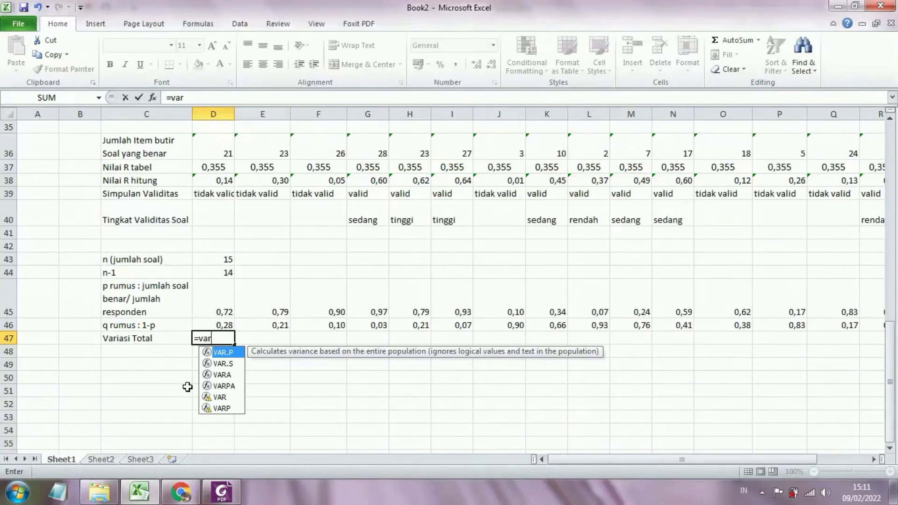
{"action": "double_click", "coordinate": [223, 397]}
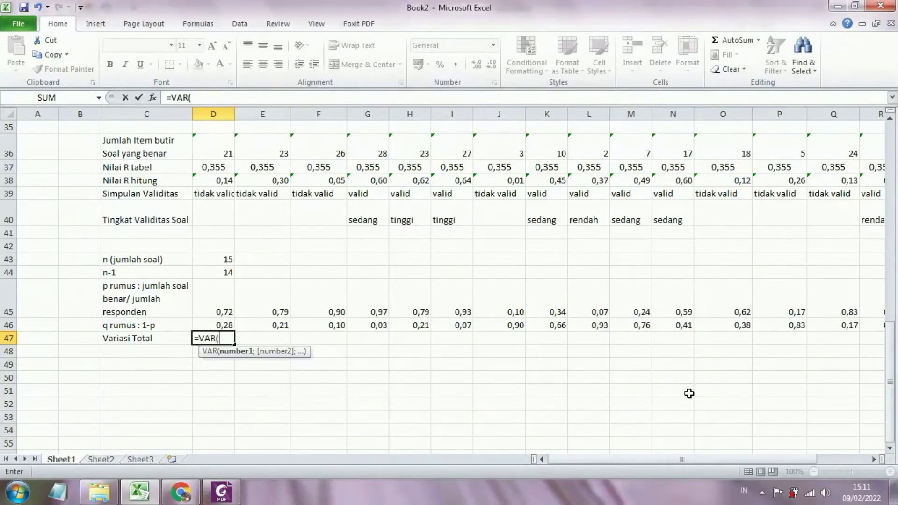
{"action": "left_click_drag", "start_coordinate": [651, 456], "coordinate": [773, 456]}
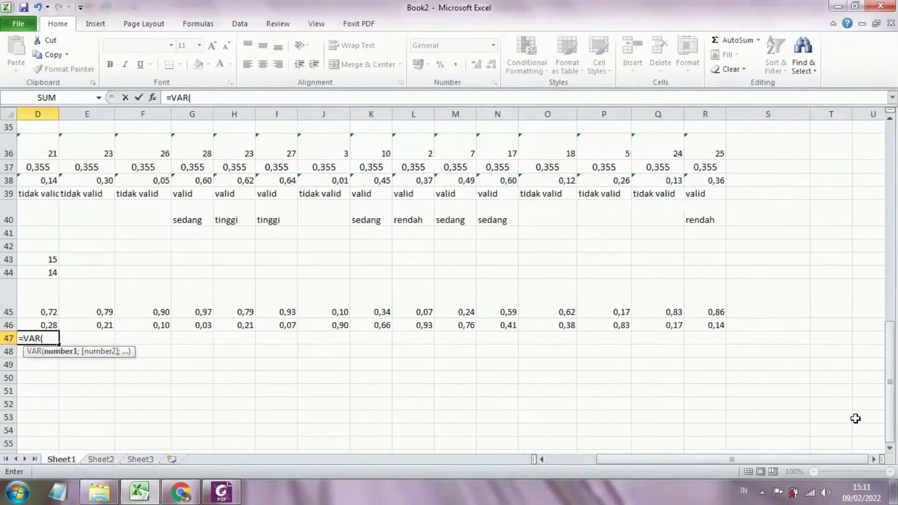
{"action": "left_click_drag", "start_coordinate": [889, 418], "coordinate": [891, 299]}
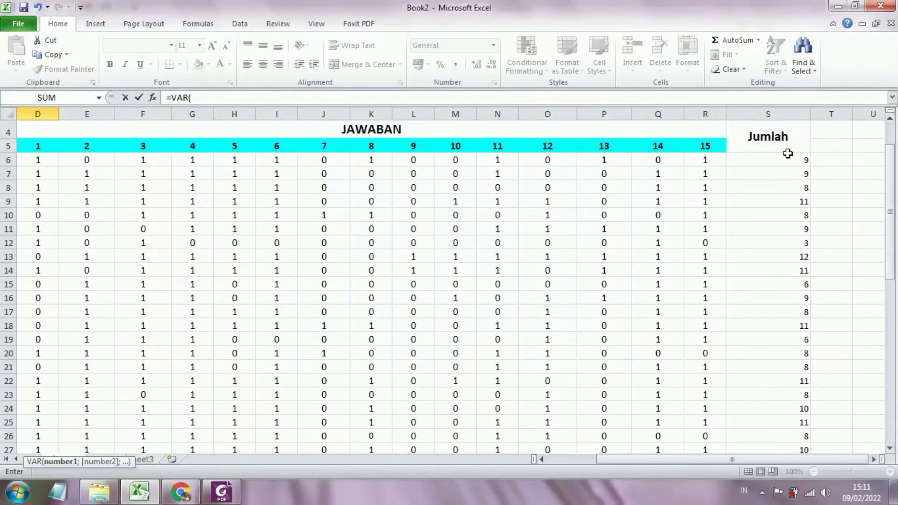
{"action": "left_click_drag", "start_coordinate": [784, 160], "coordinate": [780, 442]}
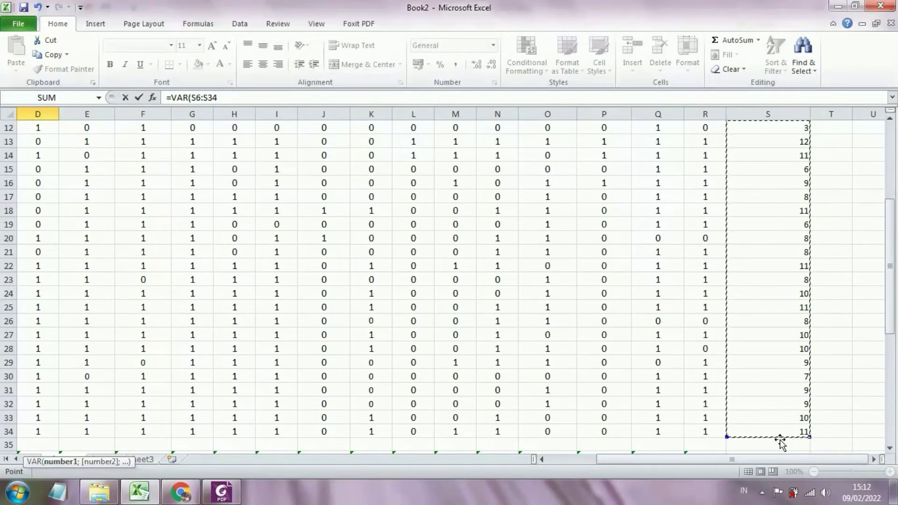
{"action": "type", "text": ")"}
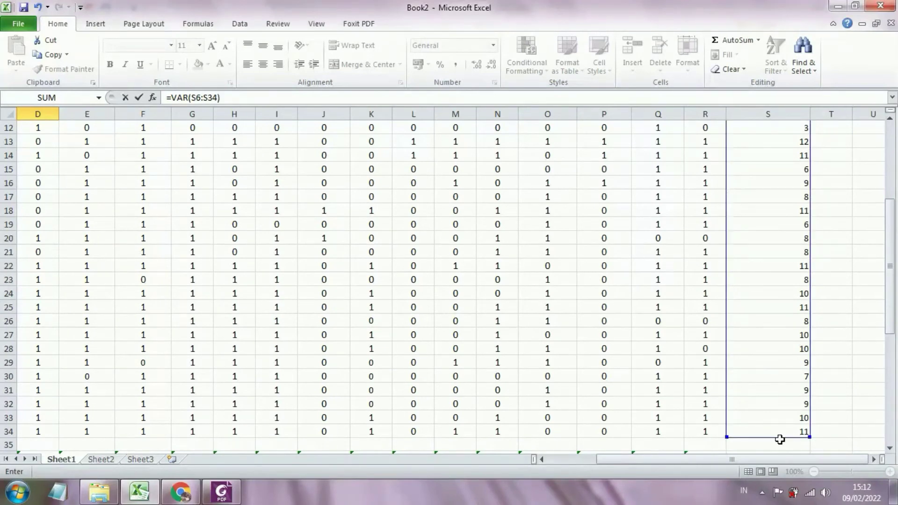
{"action": "key", "text": "Return"}
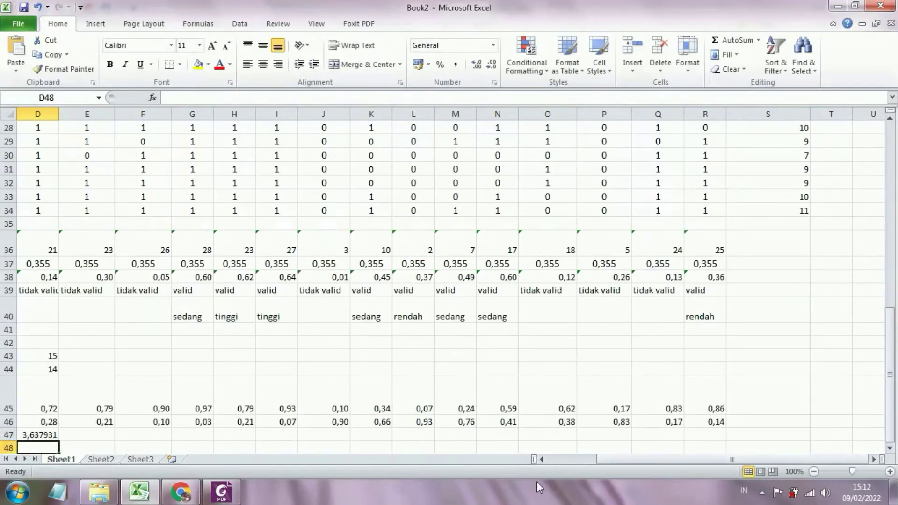
Shorten the total variance in D47 to three decimal places
{"action": "left_click_drag", "start_coordinate": [666, 459], "coordinate": [458, 457]}
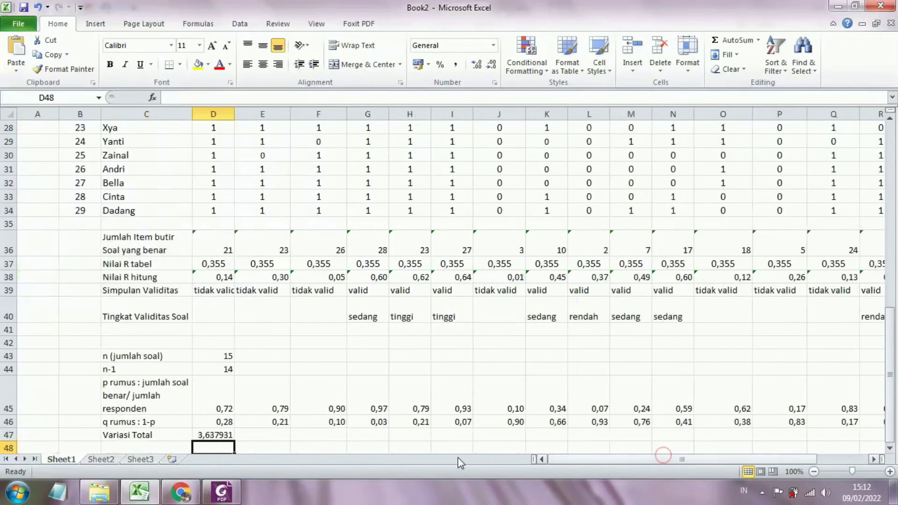
{"action": "left_click", "coordinate": [215, 432]}
{"action": "left_click", "coordinate": [489, 68]}
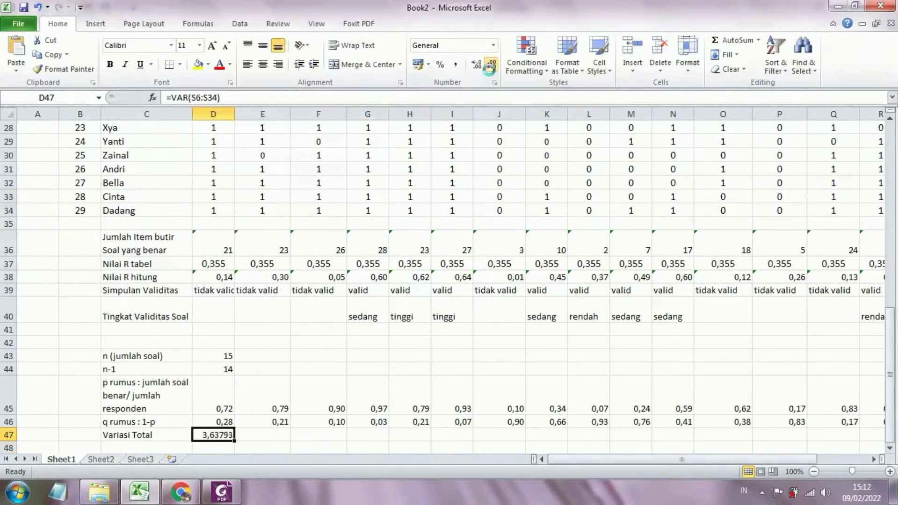
{"action": "left_click", "coordinate": [489, 67]}
{"action": "left_click", "coordinate": [489, 68]}
Reduce the Variasi Total value in D47 further to two decimal places
{"action": "left_click", "coordinate": [143, 446]}
{"action": "key", "text": "Down"}
{"action": "key", "text": "Down"}
{"action": "key", "text": "Down"}
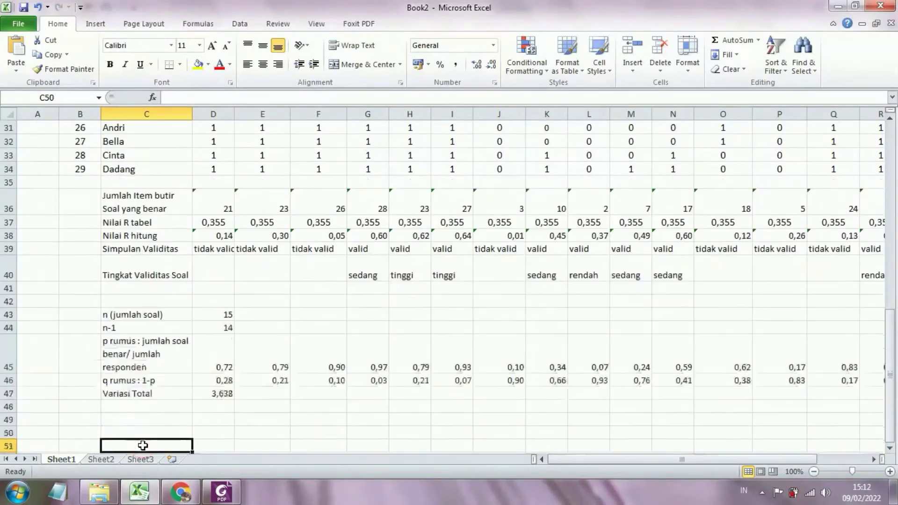
{"action": "key", "text": "Down"}
{"action": "key", "text": "Down"}
{"action": "key", "text": "Down"}
{"action": "key", "text": "Down"}
{"action": "key", "text": "Down"}
{"action": "key", "text": "Down"}
{"action": "key", "text": "Down"}
{"action": "key", "text": "Down"}
{"action": "key", "text": "Down"}
{"action": "key", "text": "Down"}
{"action": "key", "text": "Down"}
{"action": "key", "text": "Down"}
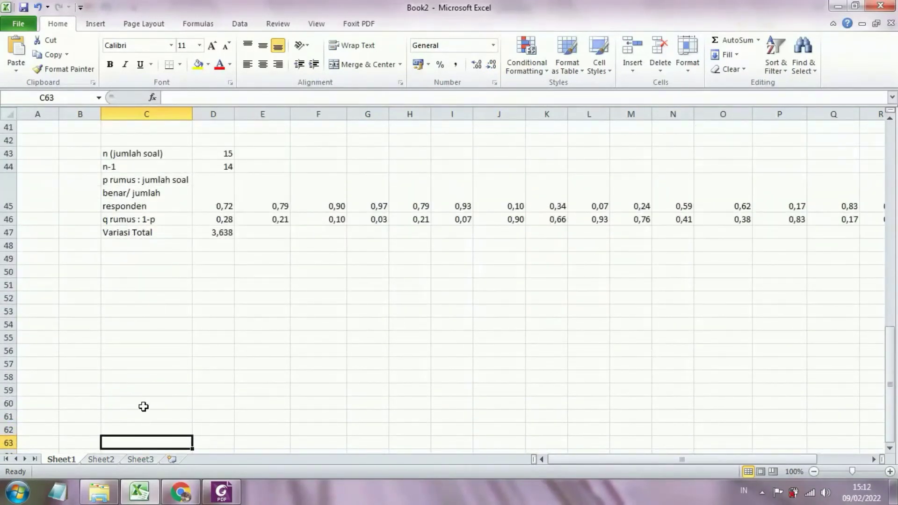
{"action": "left_click", "coordinate": [132, 263]}
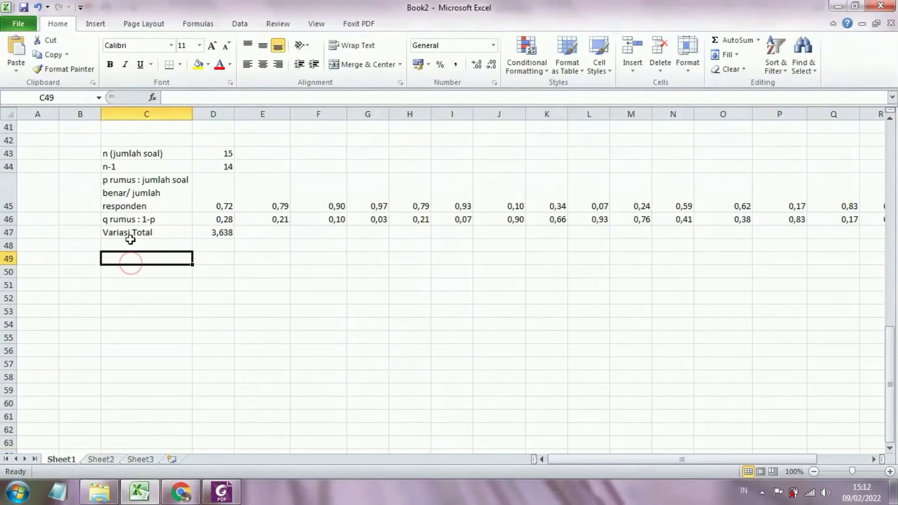
{"action": "left_click", "coordinate": [130, 245]}
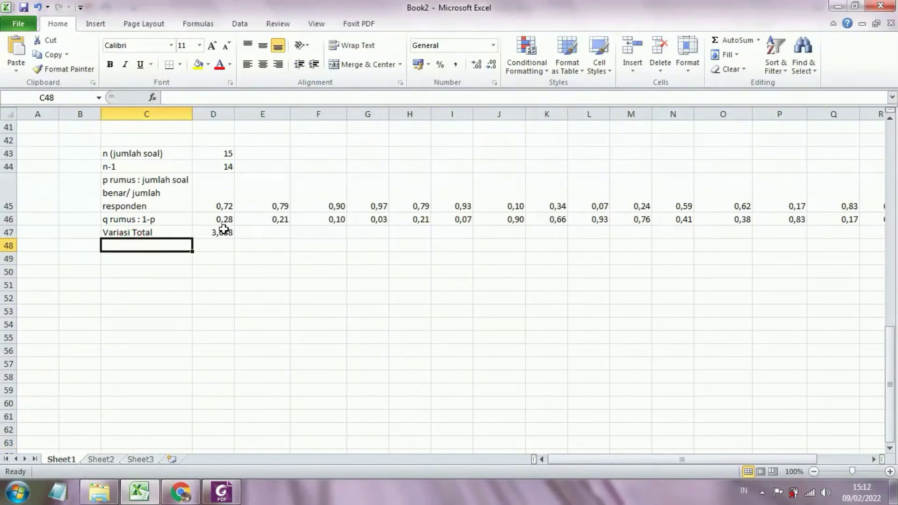
{"action": "left_click", "coordinate": [226, 230]}
{"action": "left_click", "coordinate": [492, 66]}
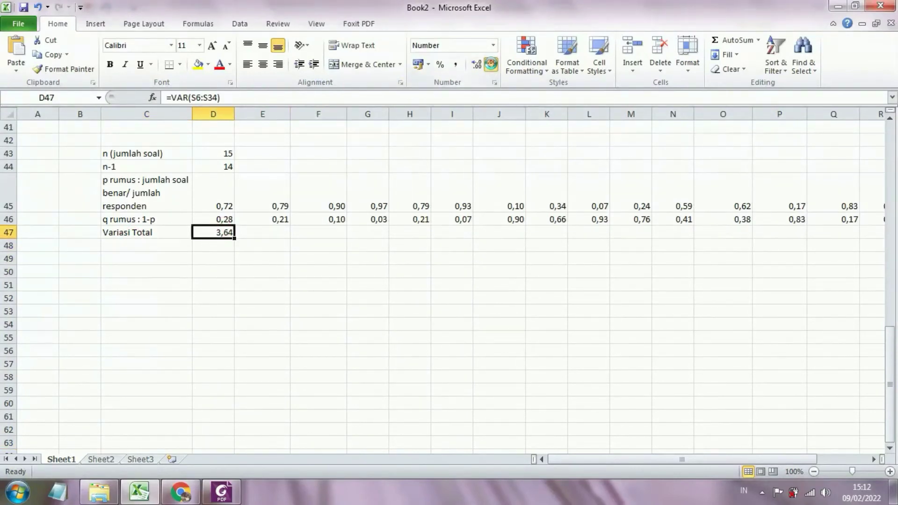
{"action": "left_click", "coordinate": [491, 65]}
{"action": "left_click", "coordinate": [479, 63]}
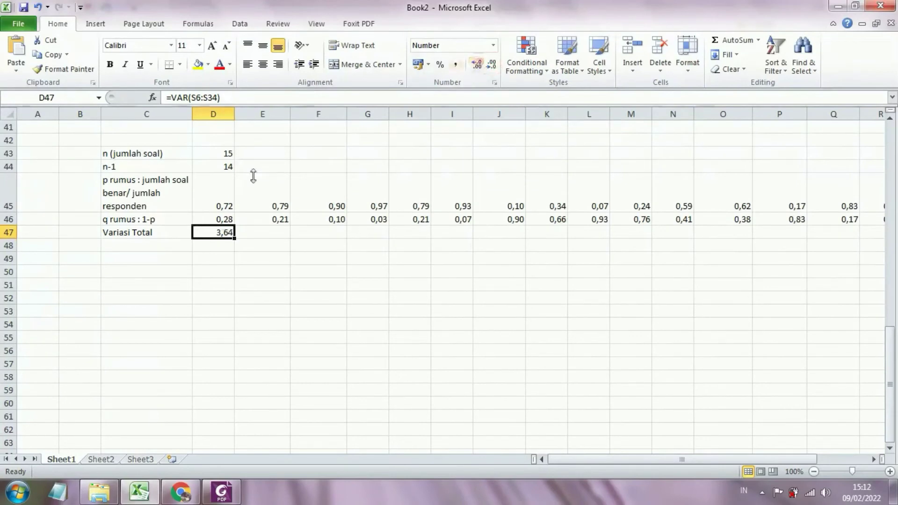
Label cell C48 "p x q" below the Variasi Total row
{"action": "left_click", "coordinate": [141, 246]}
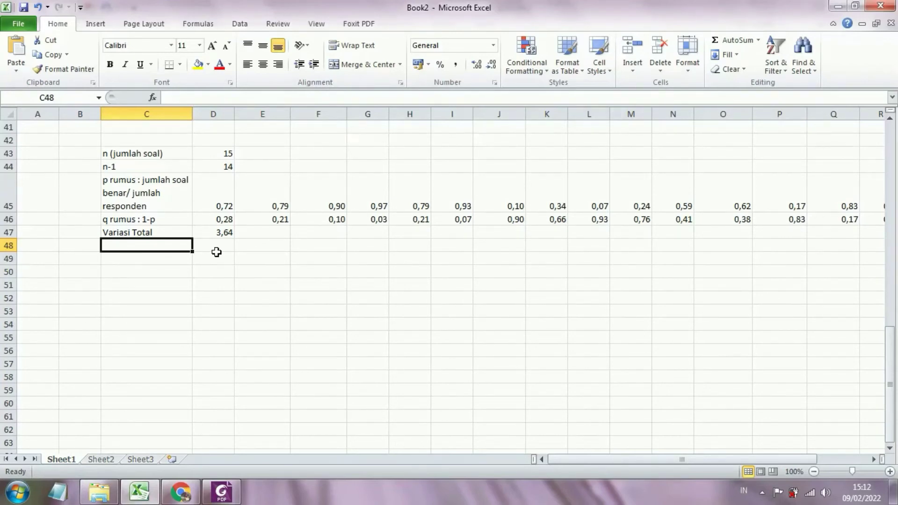
{"action": "type", "text": "p"}
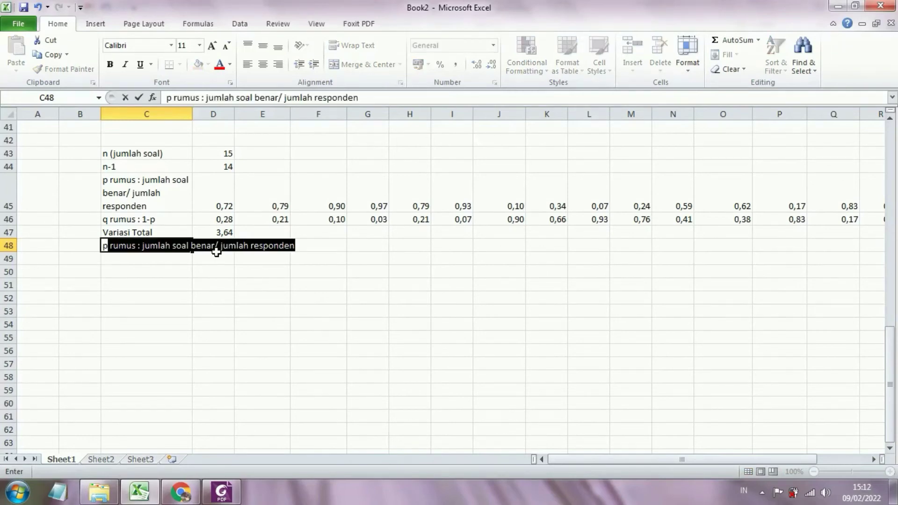
{"action": "type", "text": " x q"}
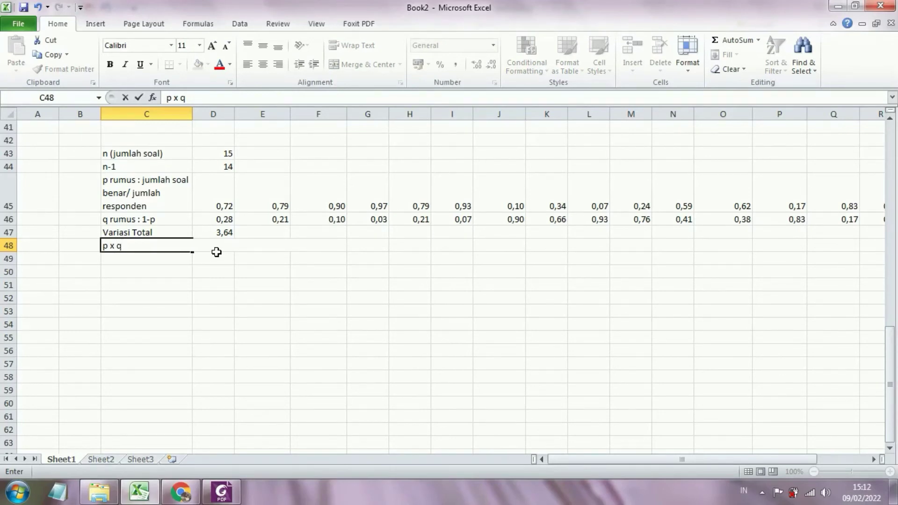
{"action": "key", "text": "Return"}
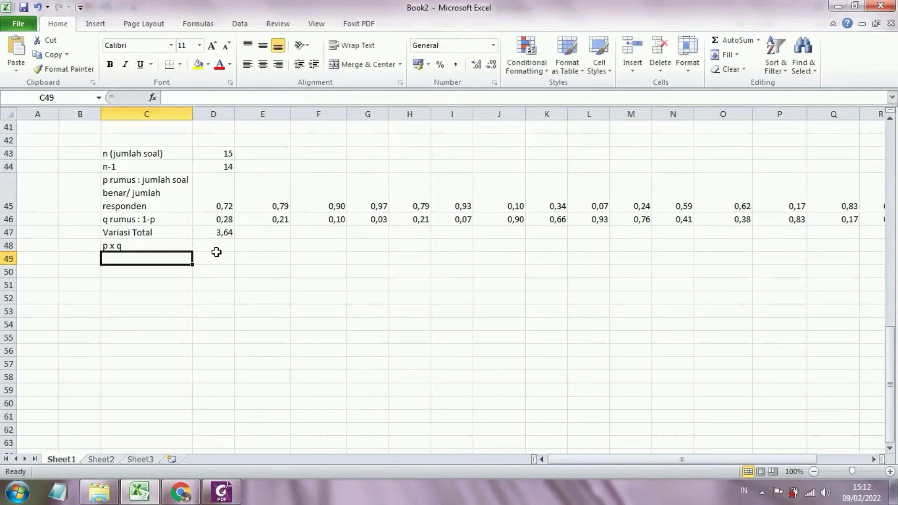
Calculate p x q in D48 with the formula =D45*D46 and copy it across the row to R48
{"action": "left_click", "coordinate": [215, 246]}
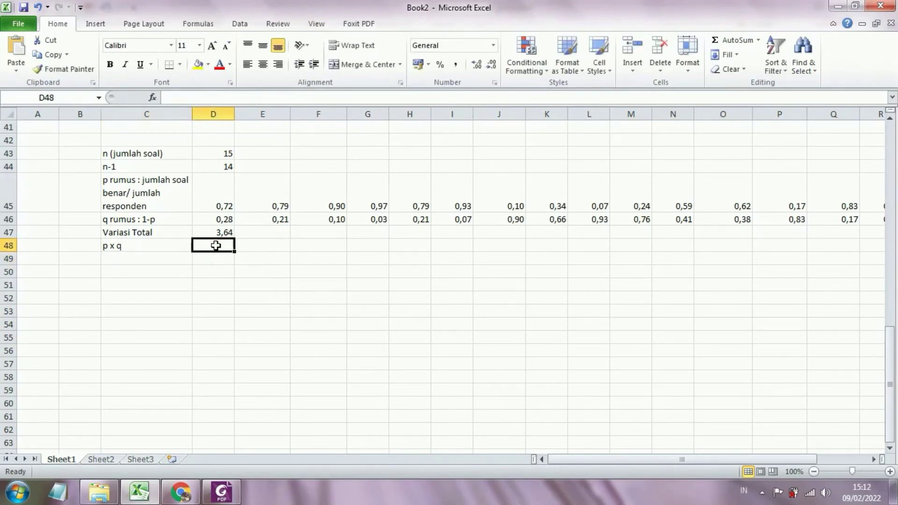
{"action": "type", "text": "="}
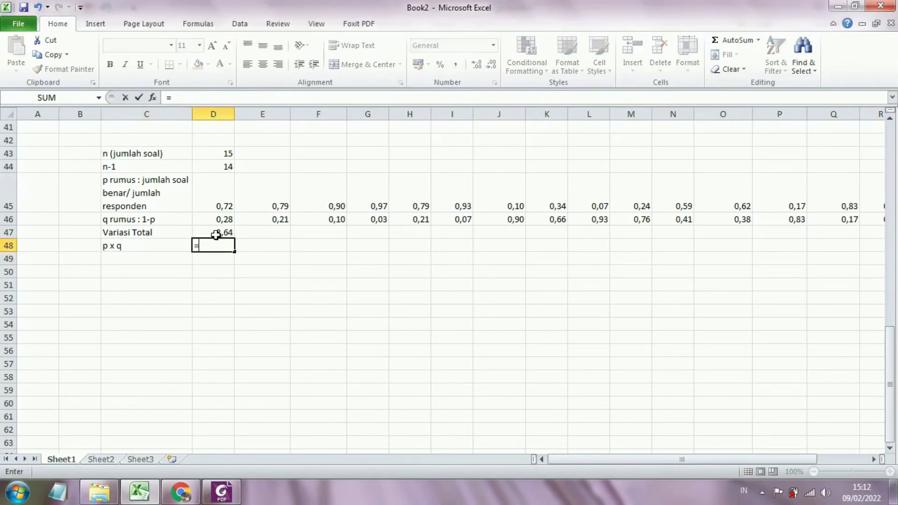
{"action": "left_click", "coordinate": [215, 200]}
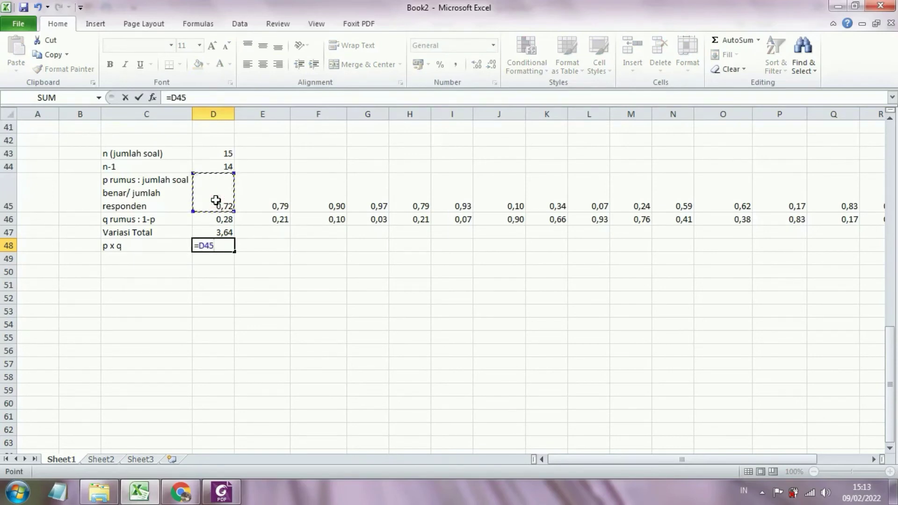
{"action": "type", "text": "*"}
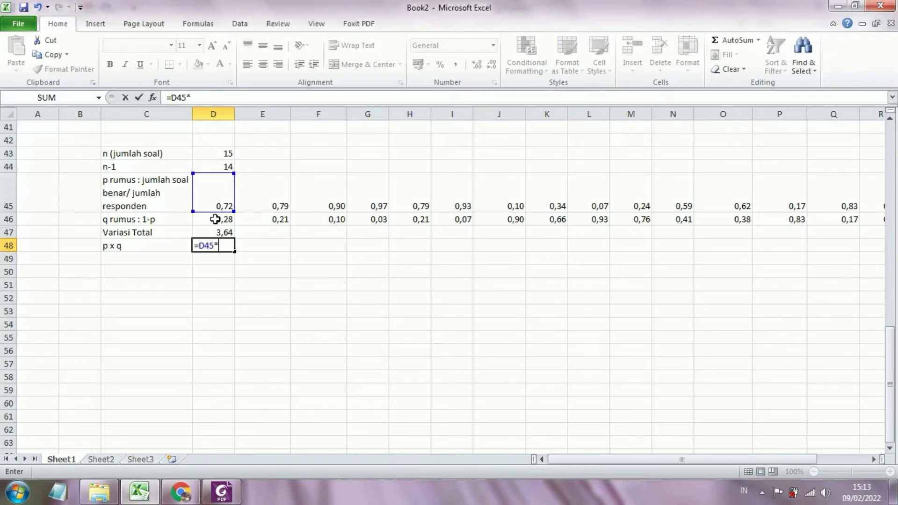
{"action": "left_click", "coordinate": [215, 219]}
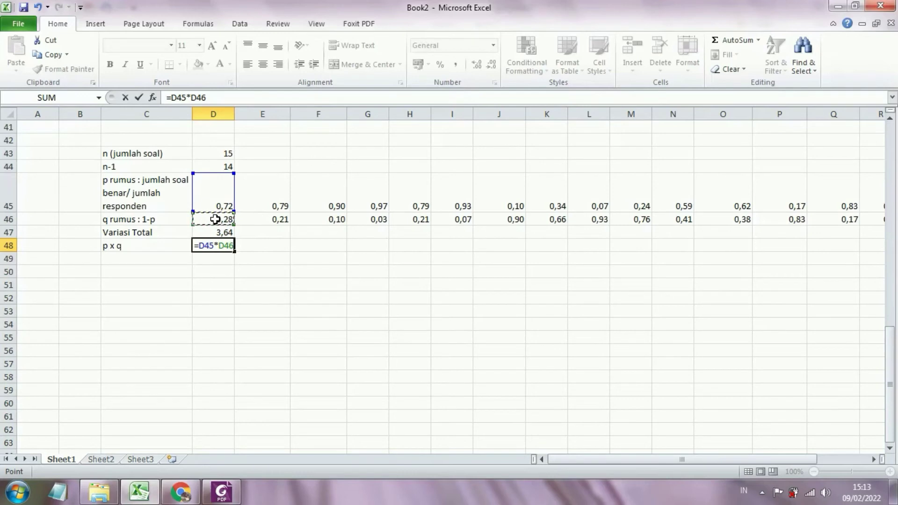
{"action": "key", "text": "ctrl+Return"}
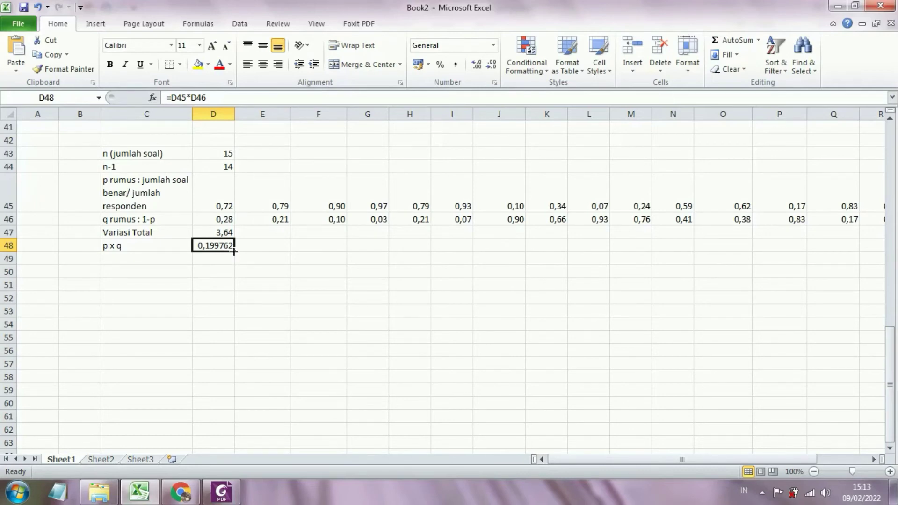
{"action": "left_click_drag", "start_coordinate": [235, 251], "coordinate": [737, 243]}
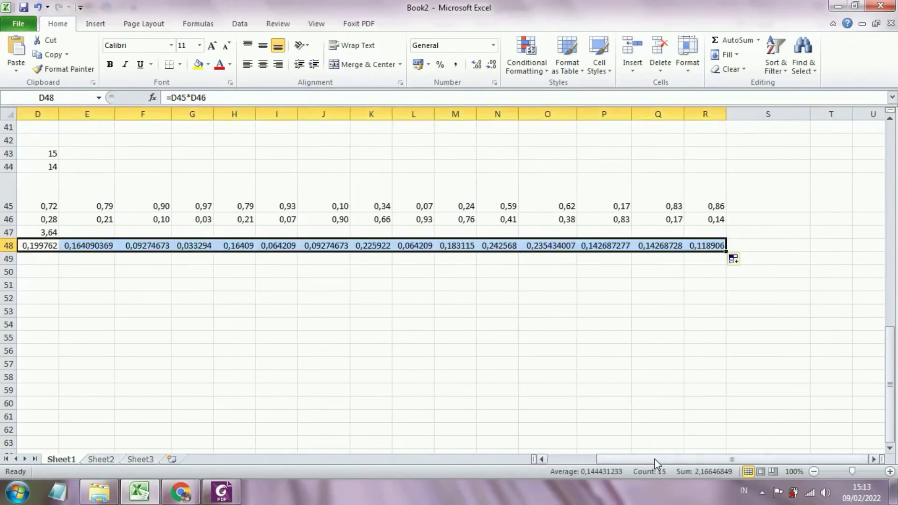
Reduce the p x q values in D48:R48 to two decimal places
{"action": "left_click_drag", "start_coordinate": [655, 459], "coordinate": [580, 458]}
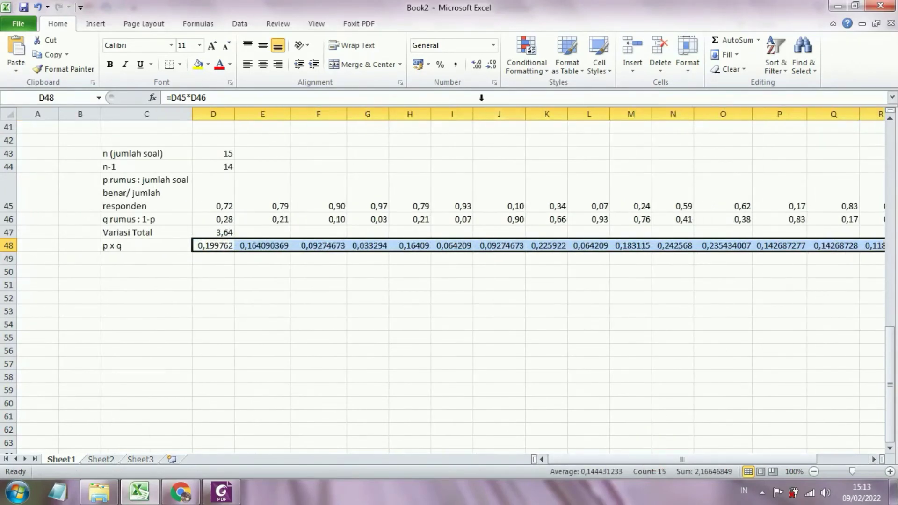
{"action": "left_click", "coordinate": [492, 67]}
{"action": "left_click", "coordinate": [492, 67]}
{"action": "left_click", "coordinate": [492, 67]}
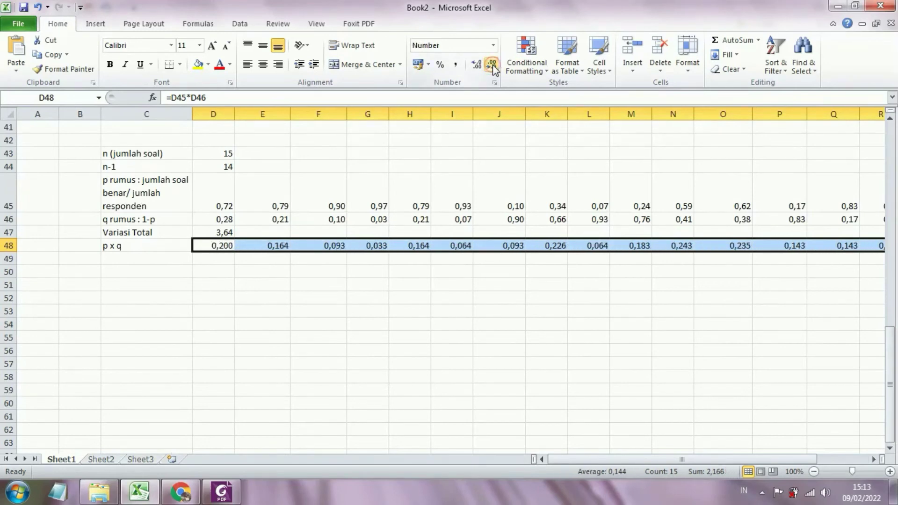
{"action": "left_click", "coordinate": [493, 67]}
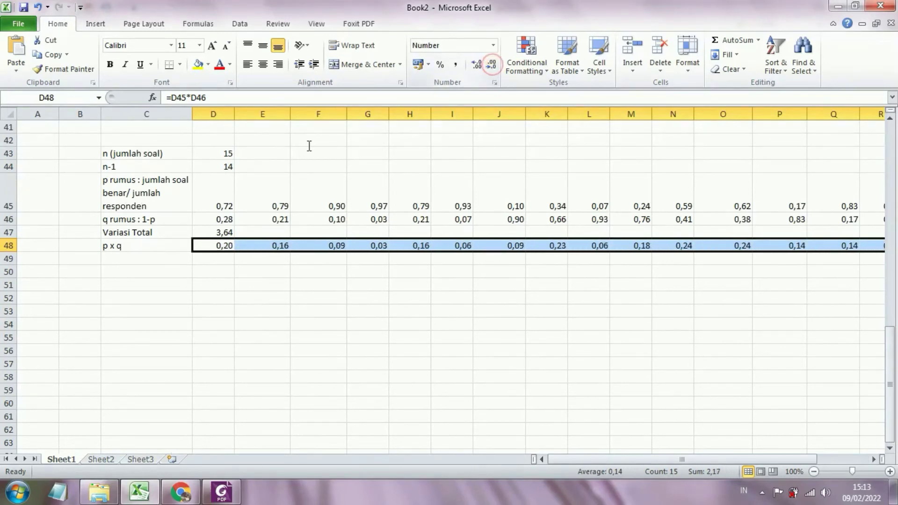
Label cell C49 "jumlah p x q" below the p x q row
{"action": "left_click", "coordinate": [136, 255]}
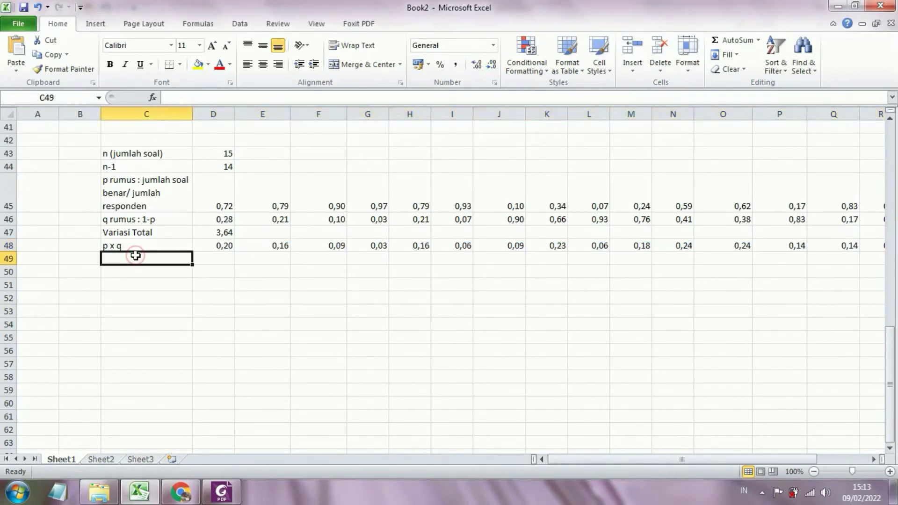
{"action": "left_click", "coordinate": [203, 245]}
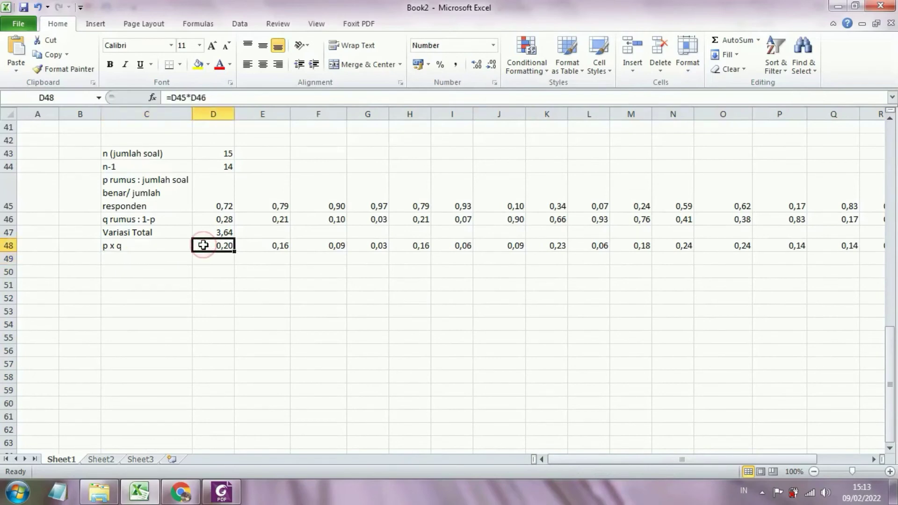
{"action": "left_click", "coordinate": [139, 257]}
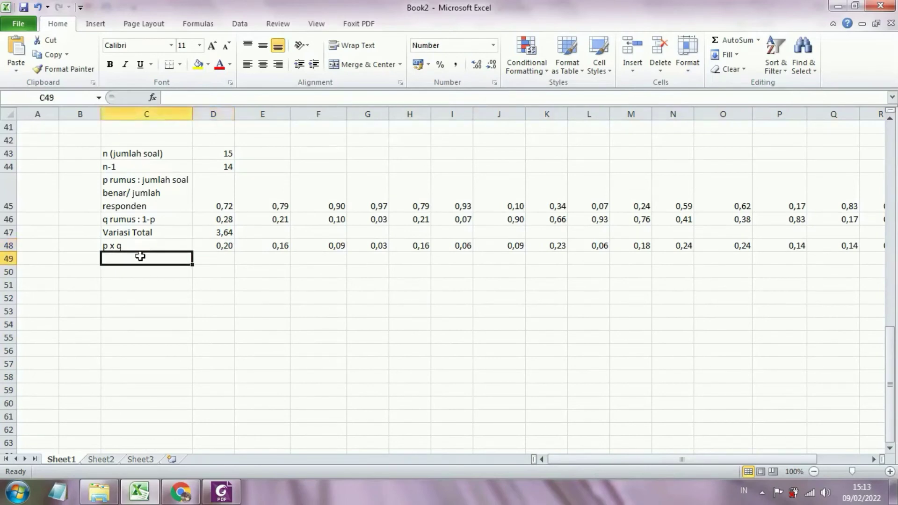
{"action": "type", "text": "jumlah p x q"}
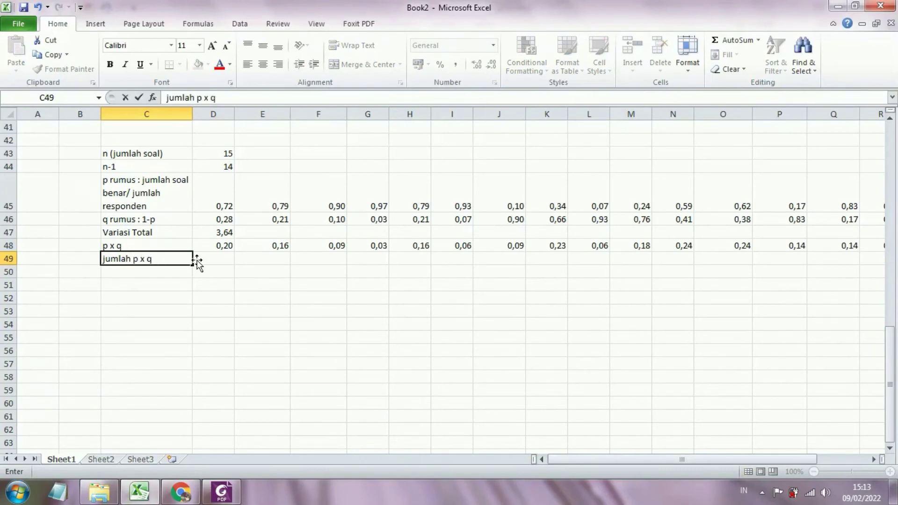
Total the p x q values in D49 with the formula =SUM(D48:R48)
{"action": "left_click", "coordinate": [208, 259]}
{"action": "type", "text": "=sum"}
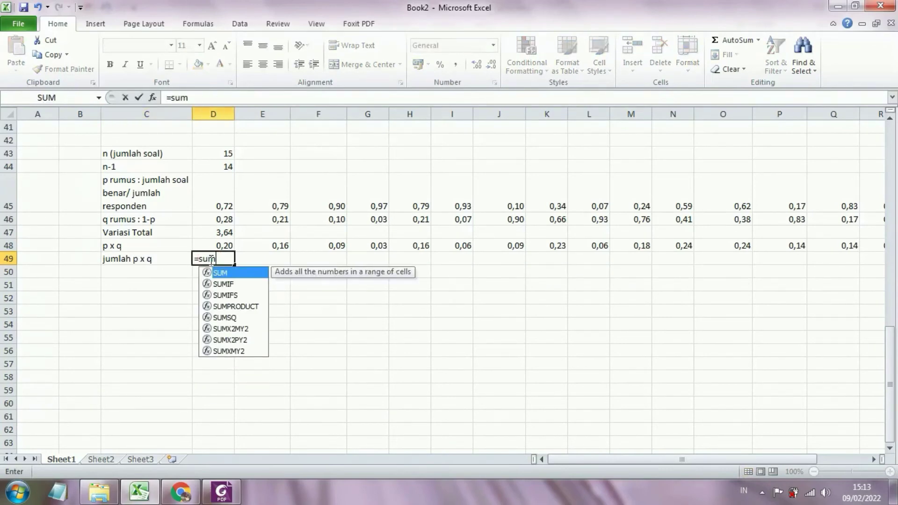
{"action": "double_click", "coordinate": [222, 272]}
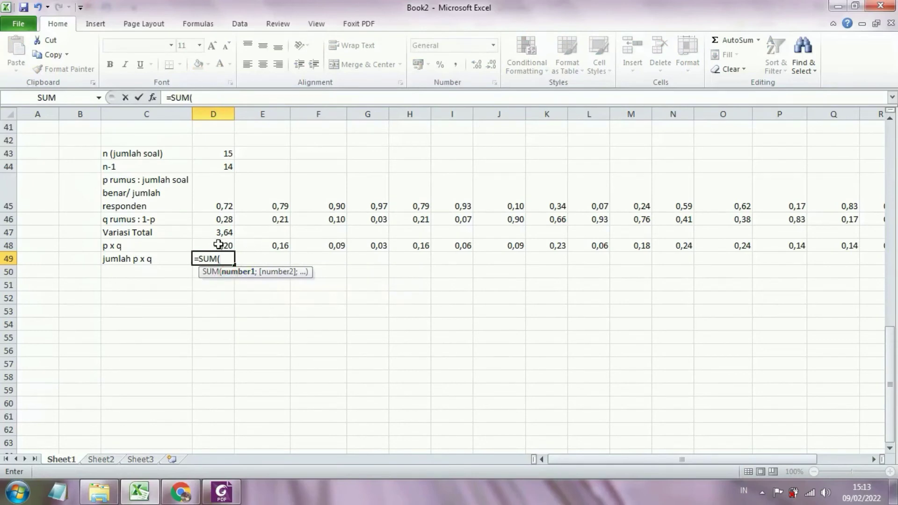
{"action": "left_click", "coordinate": [218, 244]}
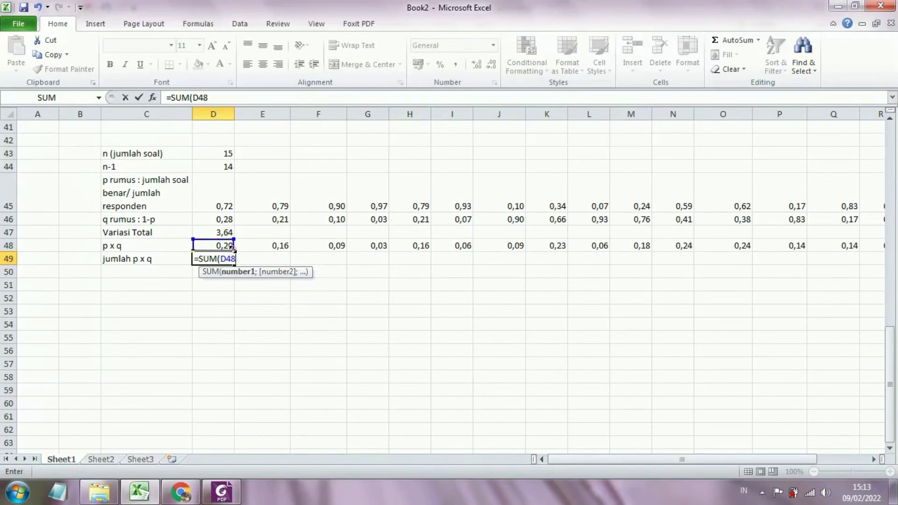
{"action": "left_click_drag", "start_coordinate": [231, 246], "coordinate": [262, 253]}
{"action": "type", "text": ")"}
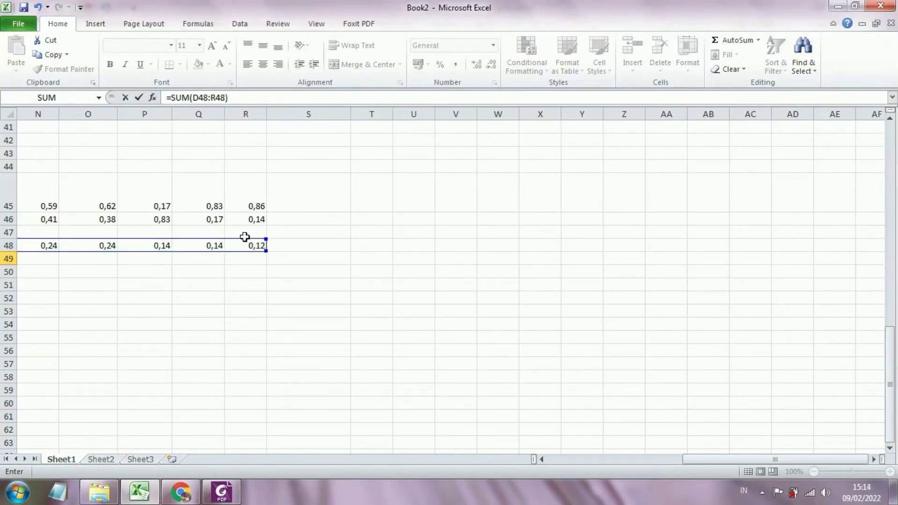
{"action": "key", "text": "Return"}
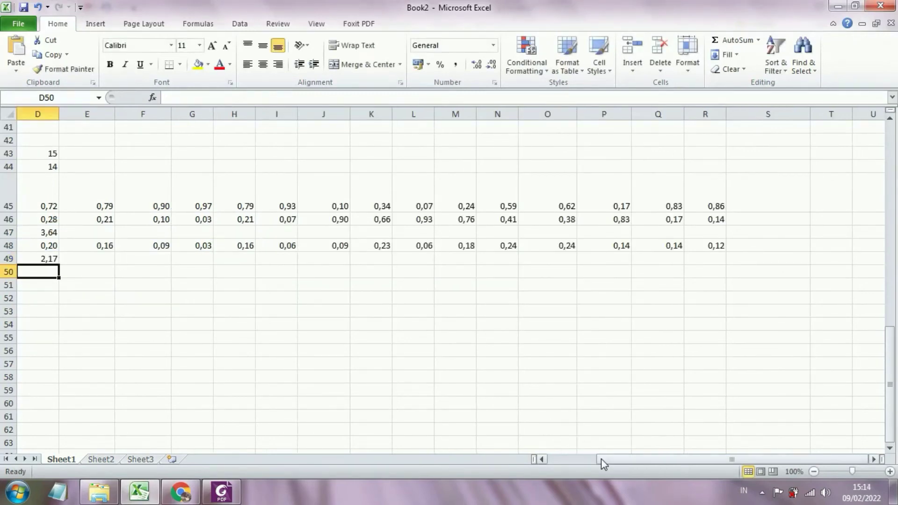
{"action": "left_click_drag", "start_coordinate": [602, 459], "coordinate": [550, 459]}
{"action": "left_click", "coordinate": [207, 261]}
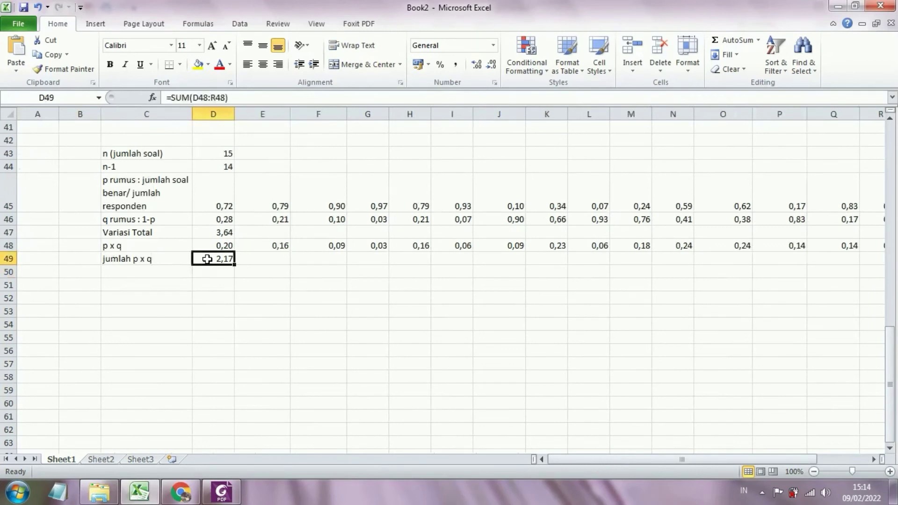
Label cell C50 "KR20" below the jumlah p x q row
{"action": "left_click", "coordinate": [150, 267]}
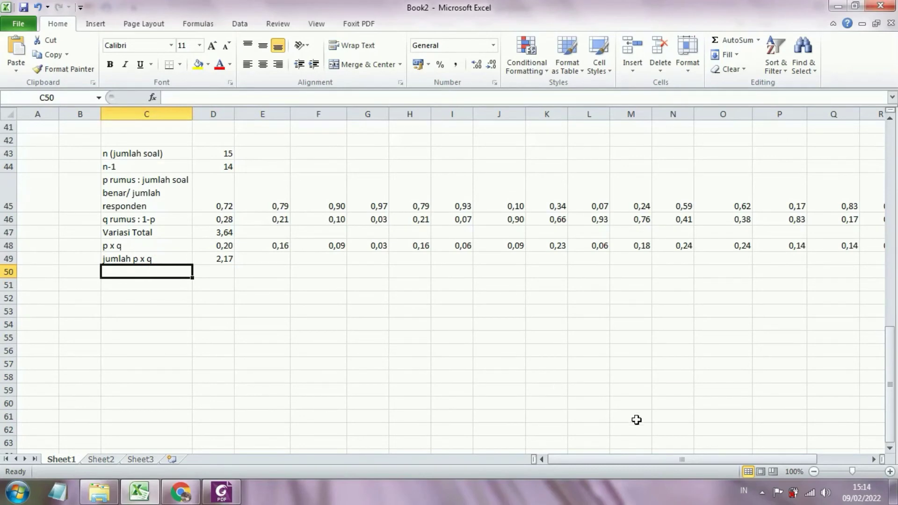
{"action": "left_click_drag", "start_coordinate": [890, 400], "coordinate": [889, 388]}
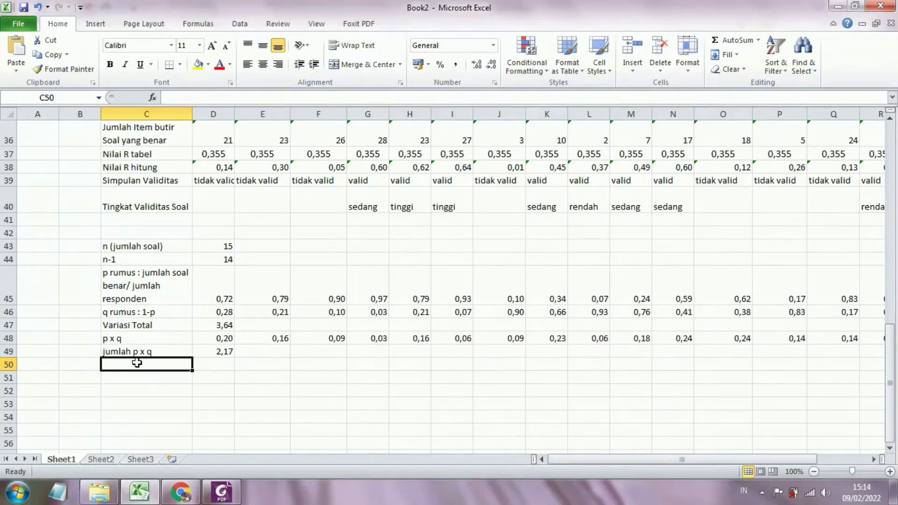
{"action": "type", "text": "KR"}
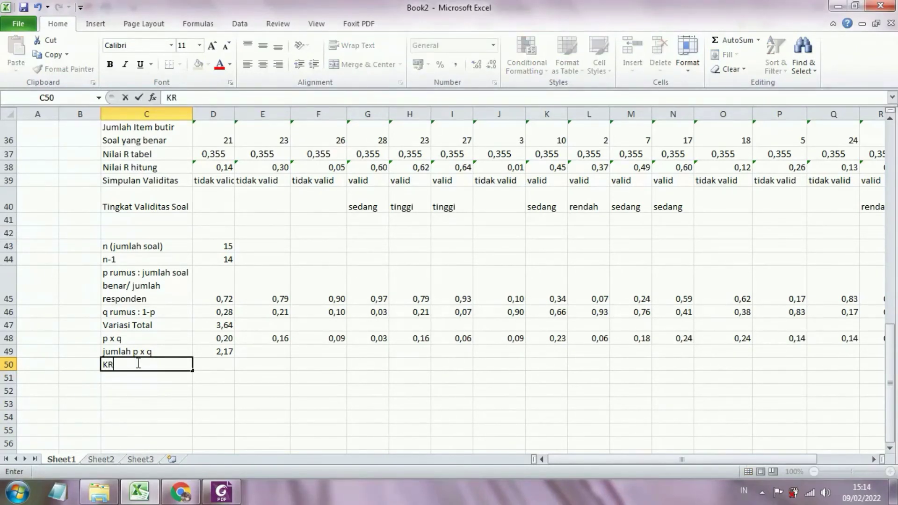
{"action": "type", "text": "20"}
{"action": "key", "text": "Tab"}
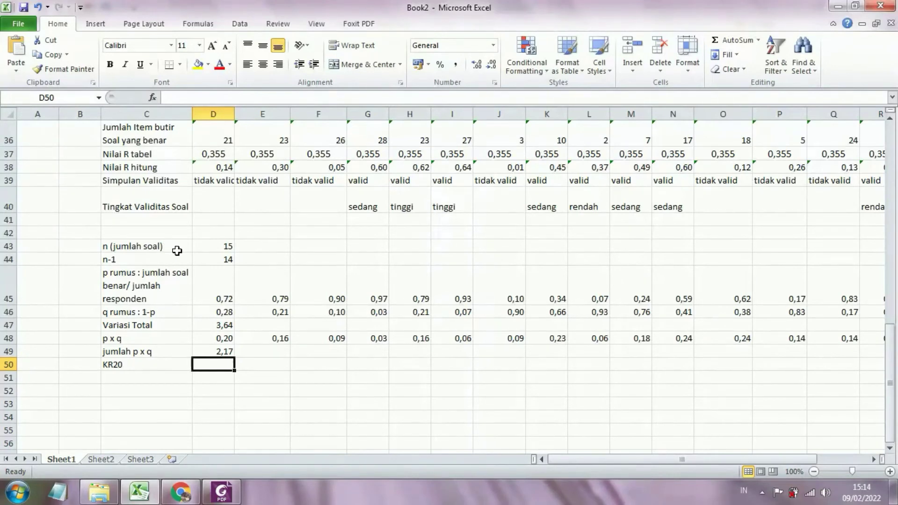
Check the Kuder Richardson 20 formula on Sheet2 and return to Sheet1, dismissing the color scheme prompt
{"action": "left_click", "coordinate": [101, 459]}
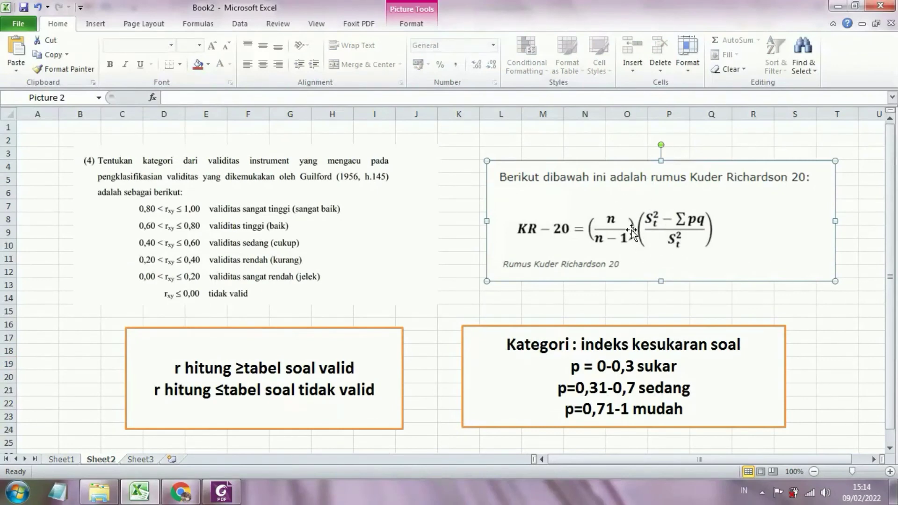
{"action": "left_click", "coordinate": [61, 459]}
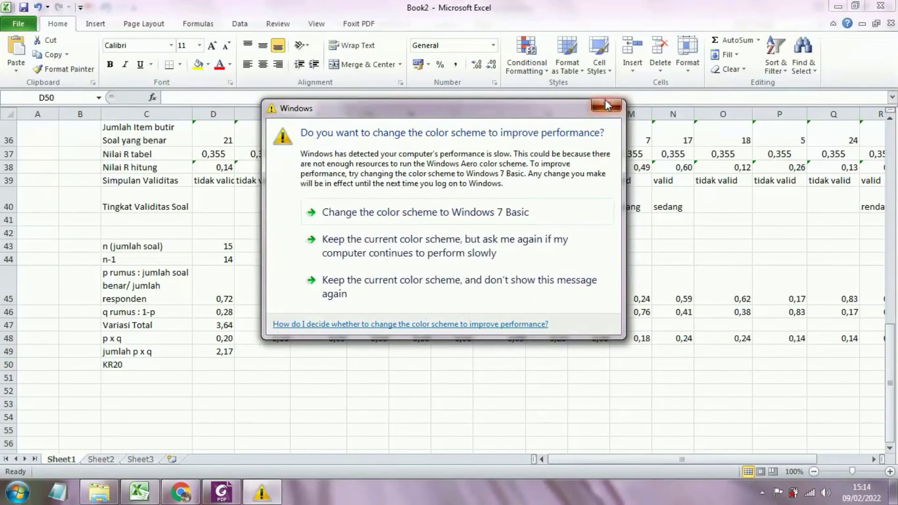
{"action": "left_click", "coordinate": [606, 105]}
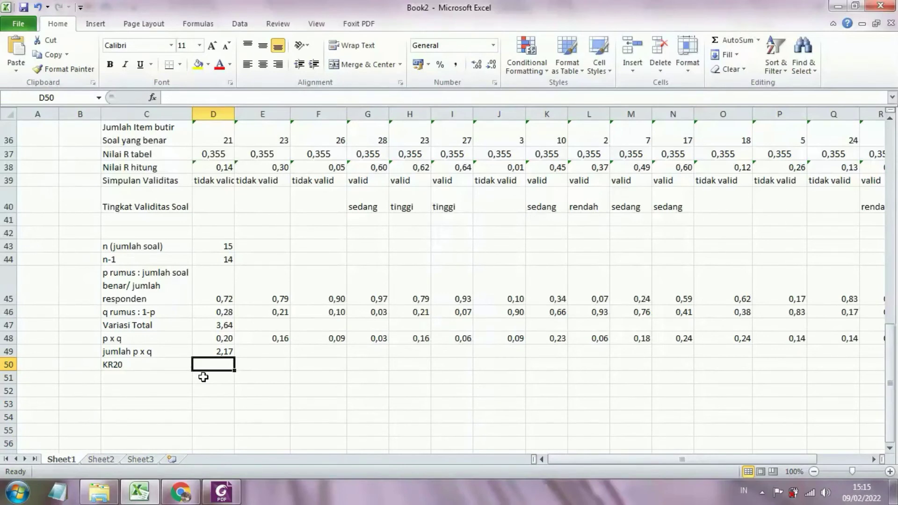
Begin the KR20 formula in D50 with n divided by n-1, followed by a multiplication: =((D43/D44))*
{"action": "type", "text": "="}
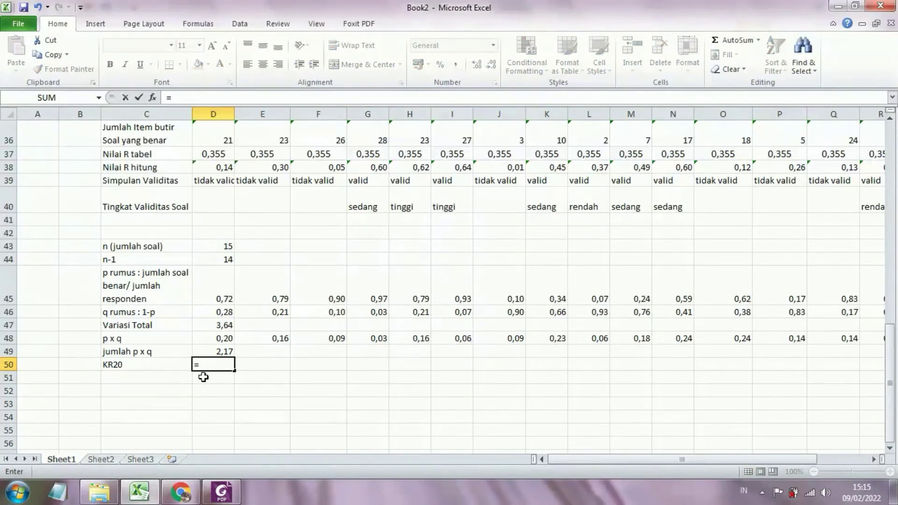
{"action": "type", "text": "("}
{"action": "type", "text": "("}
{"action": "left_click", "coordinate": [218, 244]}
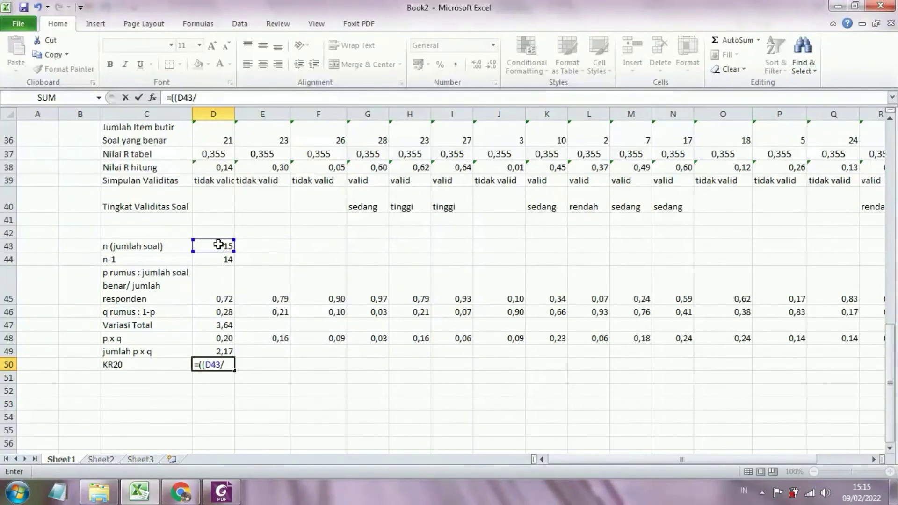
{"action": "type", "text": "/"}
{"action": "left_click", "coordinate": [219, 259]}
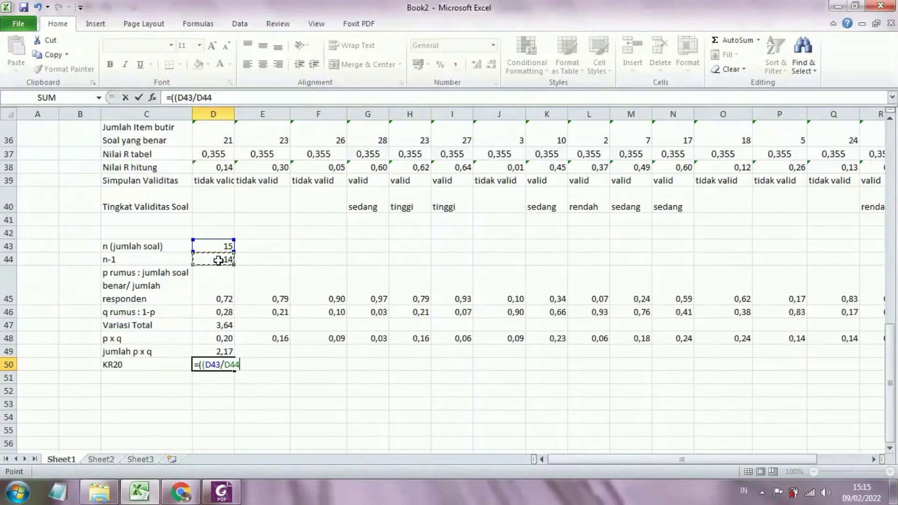
{"action": "type", "text": "))"}
{"action": "type", "text": "*"}
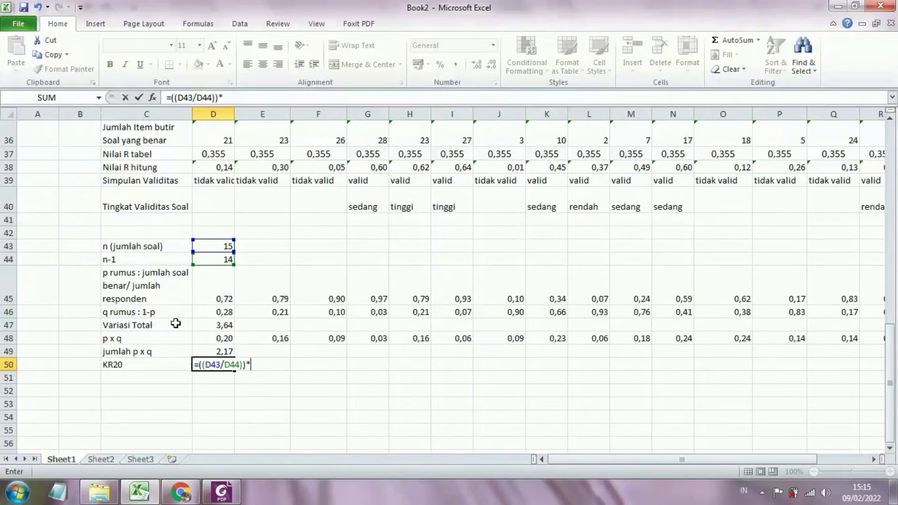
Complete the KR20 formula in D50 as =((D43/D44))*((D47-D49)/D47), accepting the proposed correction
{"action": "left_click", "coordinate": [206, 325]}
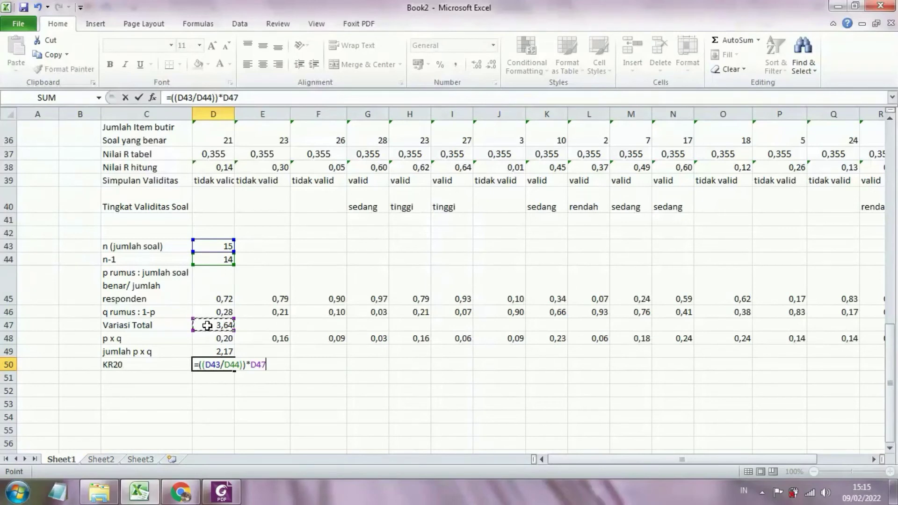
{"action": "left_click", "coordinate": [250, 366]}
{"action": "type", "text": "(("}
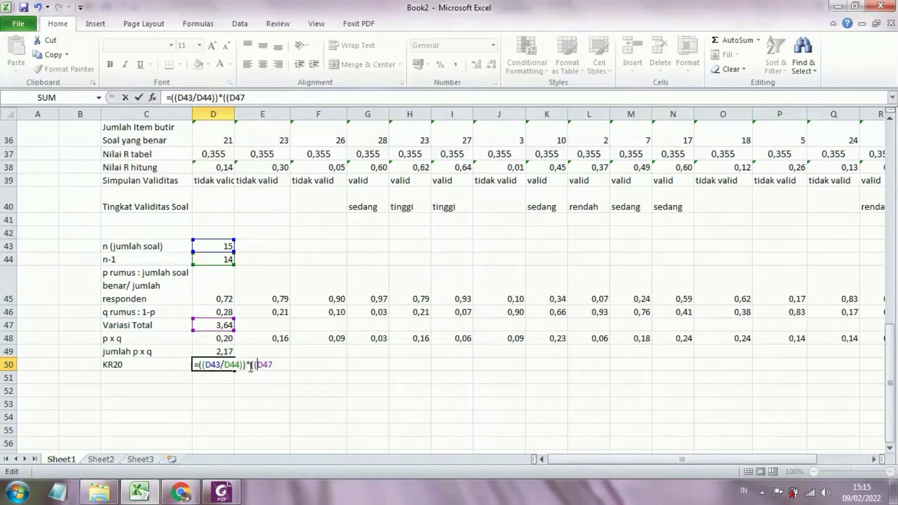
{"action": "left_click", "coordinate": [281, 368]}
{"action": "left_click", "coordinate": [210, 352]}
{"action": "type", "text": ")"}
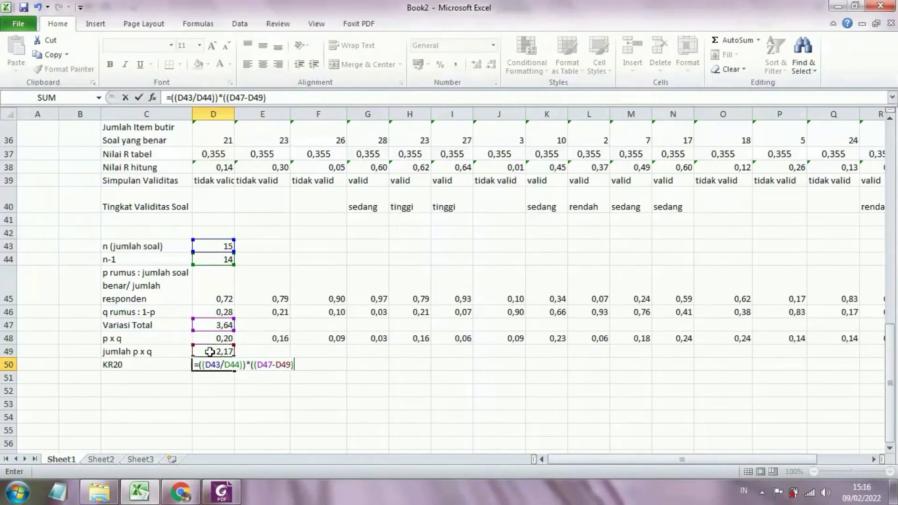
{"action": "type", "text": "/"}
{"action": "left_click", "coordinate": [217, 325]}
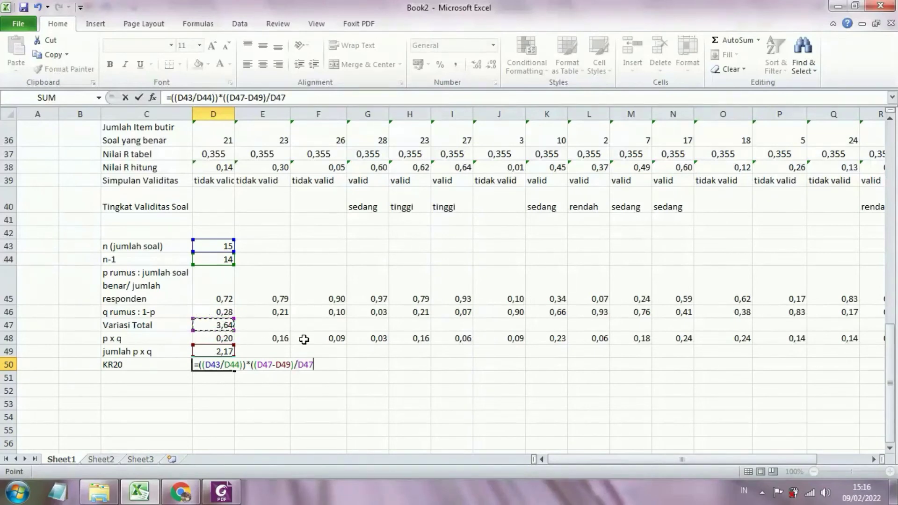
{"action": "type", "text": ")"}
{"action": "type", "text": ")"}
{"action": "key", "text": "Return"}
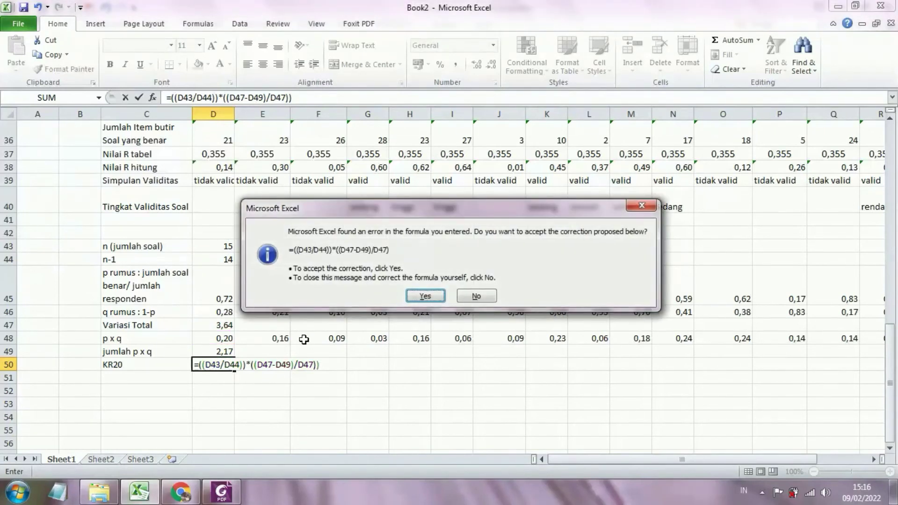
{"action": "key", "text": "Return"}
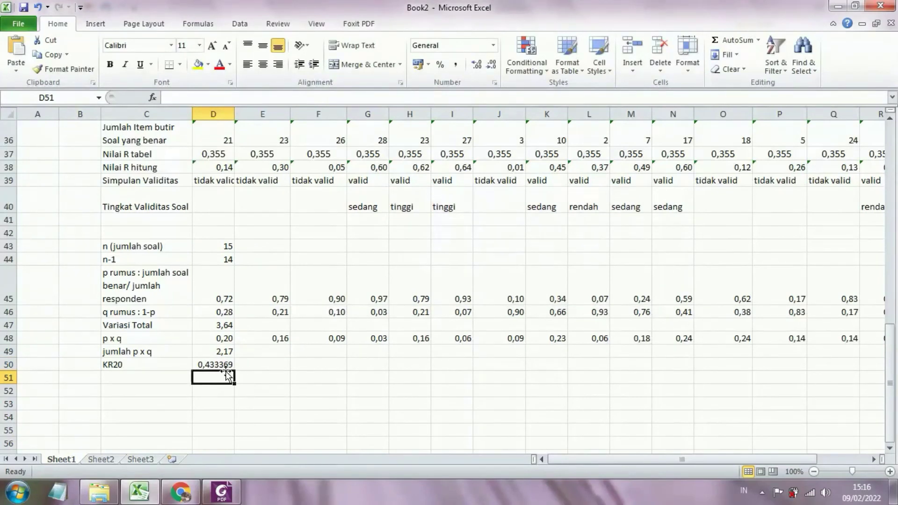
Format the KR20 result in D50 as a number with two decimal places
{"action": "left_click", "coordinate": [214, 364]}
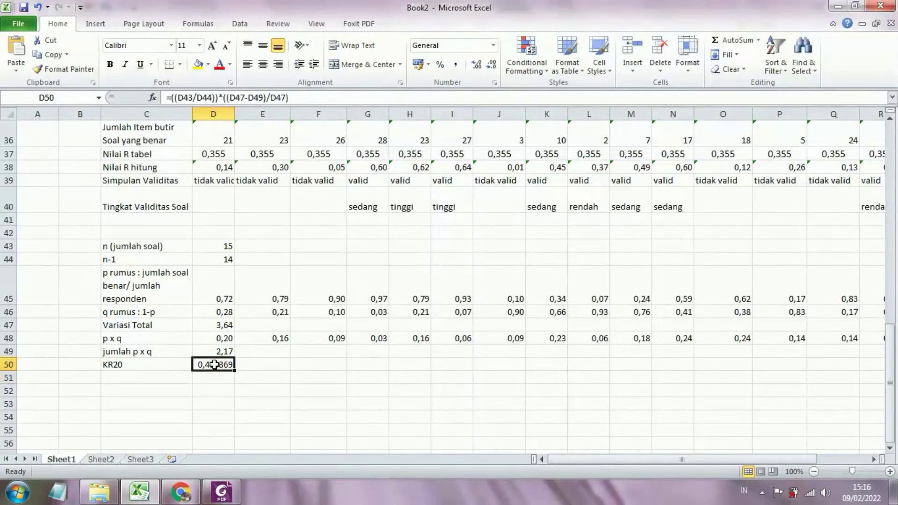
{"action": "left_click", "coordinate": [491, 64]}
{"action": "left_click", "coordinate": [490, 65]}
{"action": "left_click", "coordinate": [491, 64]}
{"action": "left_click", "coordinate": [491, 68]}
Label cell C53 "Reliabilitas Soal" below the KR20 row
{"action": "left_click", "coordinate": [126, 399]}
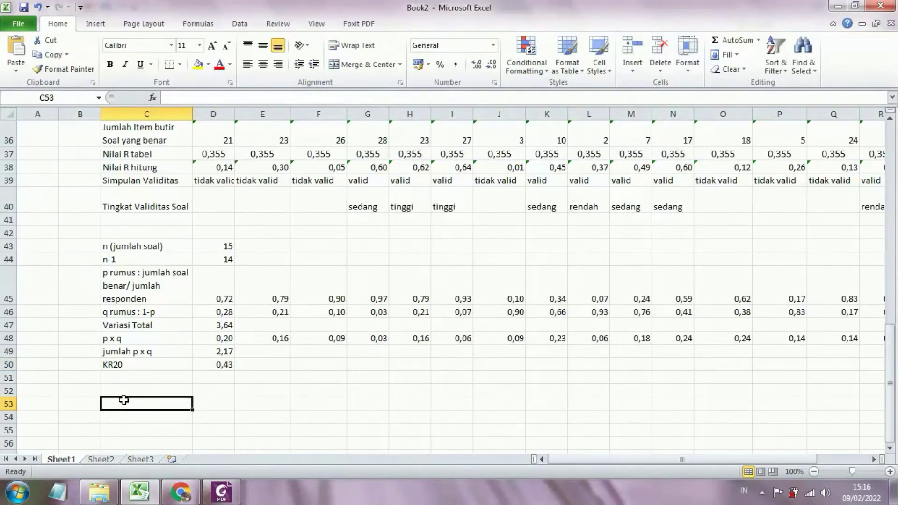
{"action": "type", "text": "Reliabili"}
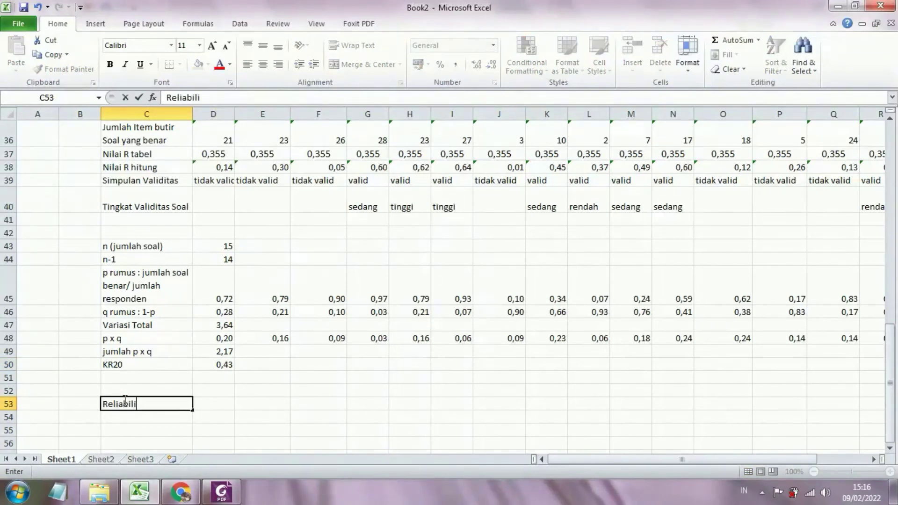
{"action": "type", "text": "tas Soal"}
{"action": "key", "text": "Return"}
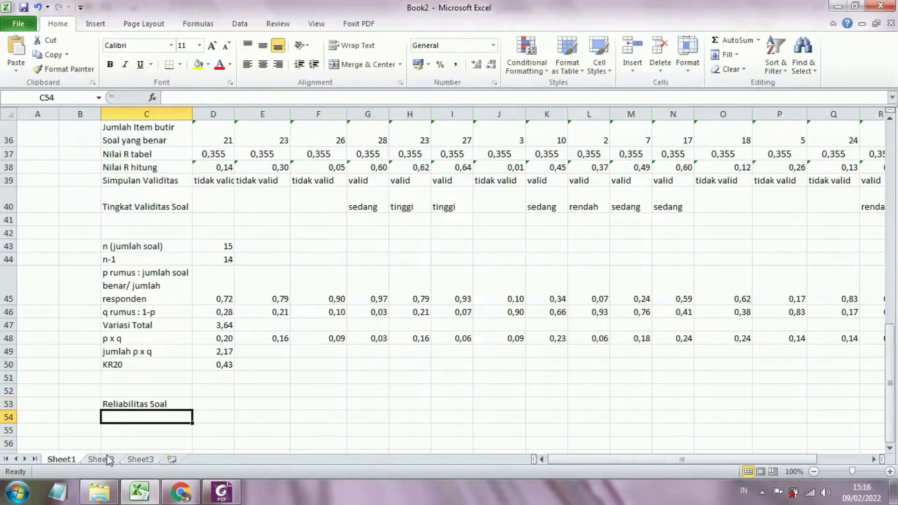
Check the reference formula and category tables on Sheet2 and return to Sheet1
{"action": "key", "text": "Return"}
{"action": "key", "text": "Return"}
{"action": "key", "text": "Return"}
{"action": "key", "text": "Return"}
{"action": "key", "text": "Return"}
{"action": "key", "text": "Return"}
{"action": "key", "text": "Return"}
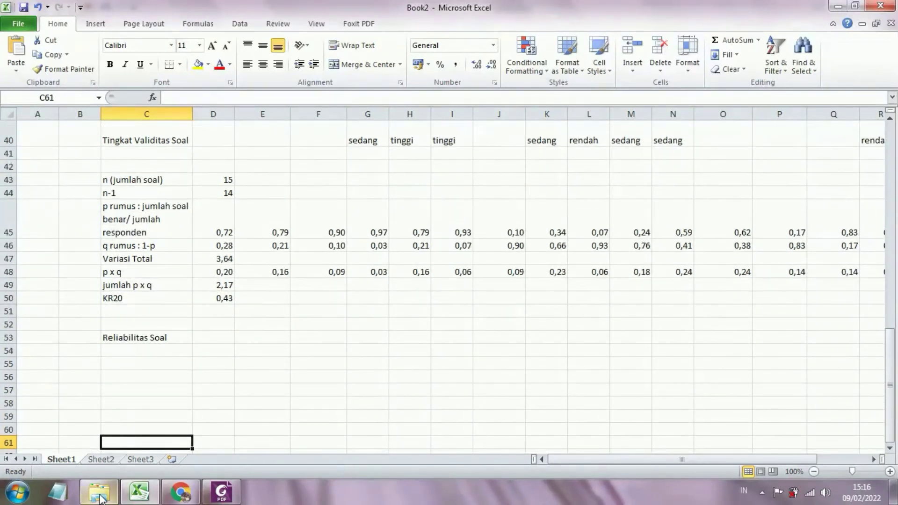
{"action": "left_click", "coordinate": [108, 460]}
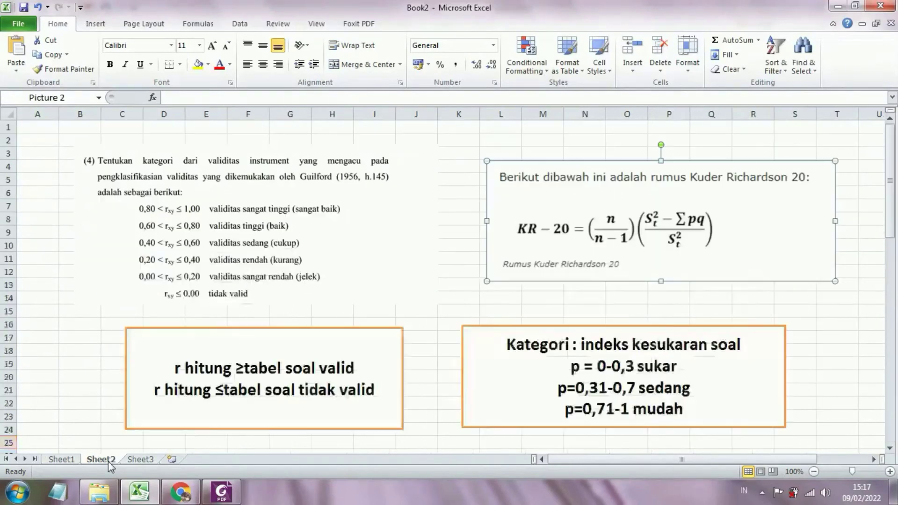
{"action": "left_click", "coordinate": [65, 459]}
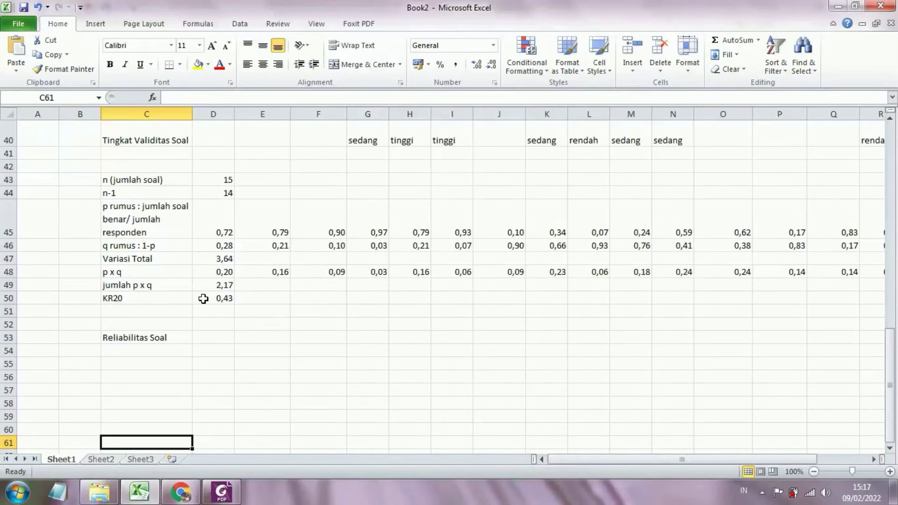
Compare the KR20 value in D50 with the reliability categories on Sheet3 and enter "Sedang" in D53 on Sheet1
{"action": "left_click", "coordinate": [212, 336]}
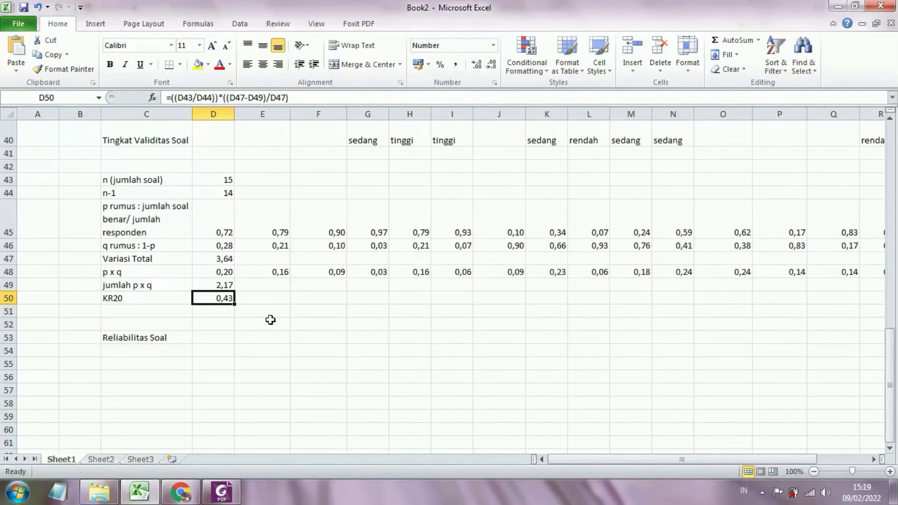
{"action": "left_click", "coordinate": [145, 301]}
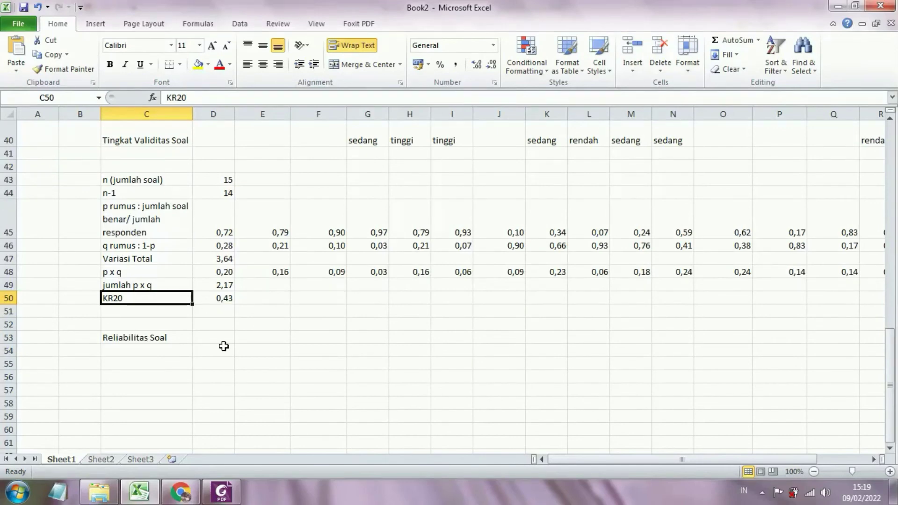
{"action": "left_click", "coordinate": [215, 300]}
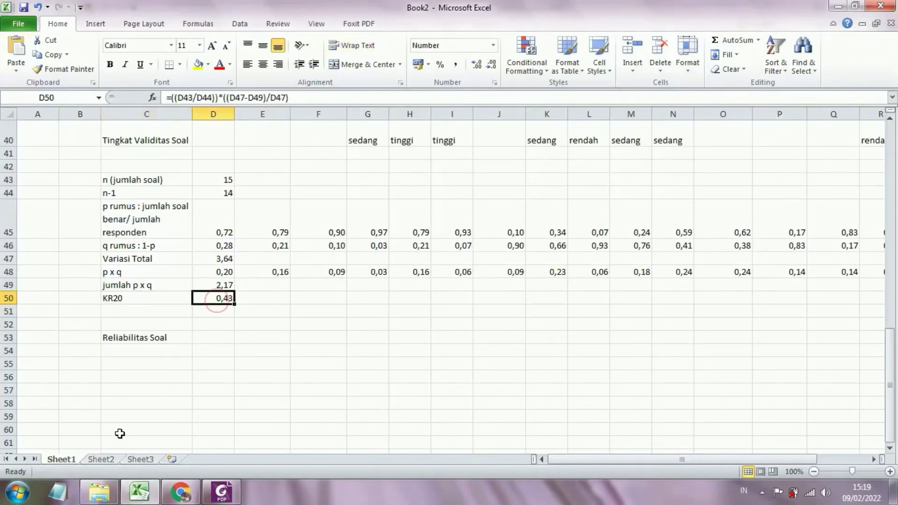
{"action": "left_click", "coordinate": [141, 458]}
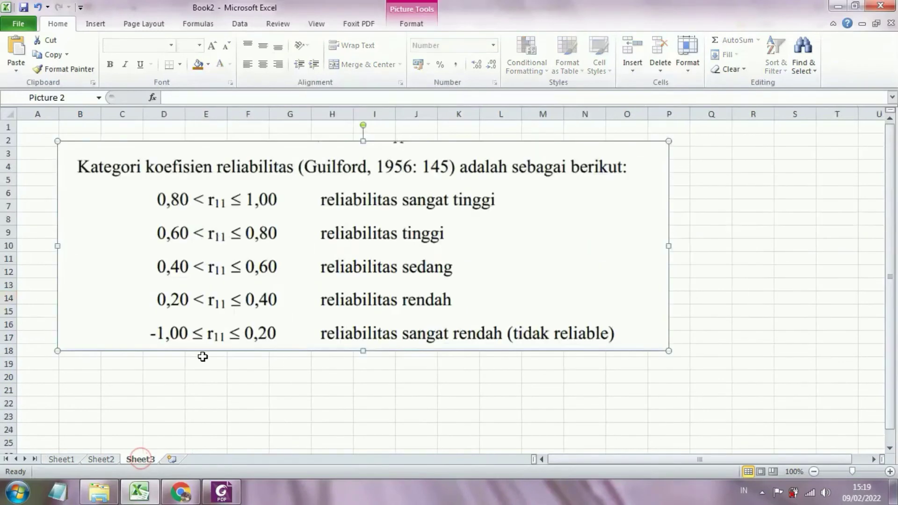
{"action": "left_click", "coordinate": [210, 289]}
{"action": "left_click", "coordinate": [62, 459]}
{"action": "left_click", "coordinate": [212, 338]}
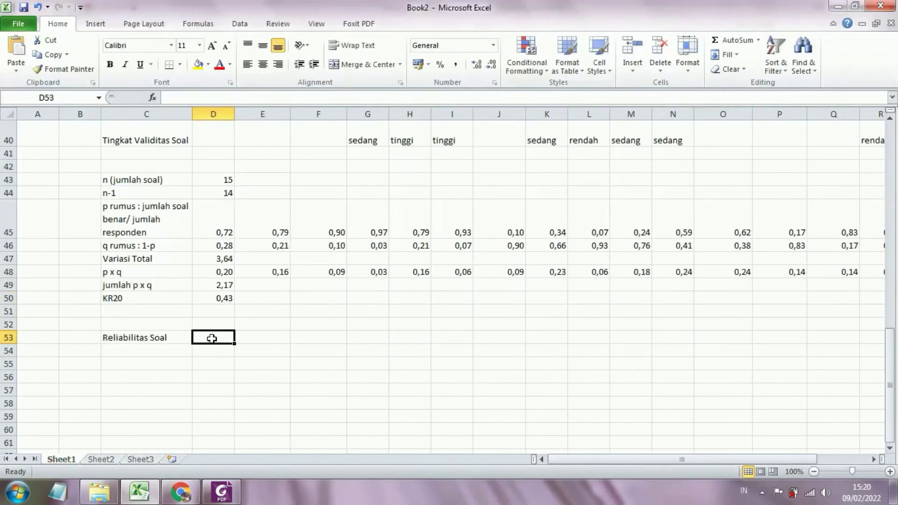
{"action": "type", "text": "Sedang"}
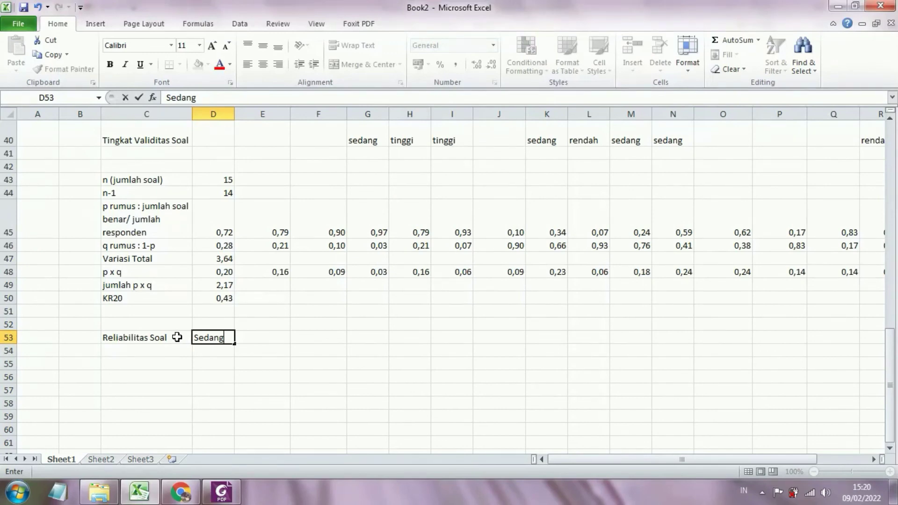
{"action": "left_click", "coordinate": [227, 355]}
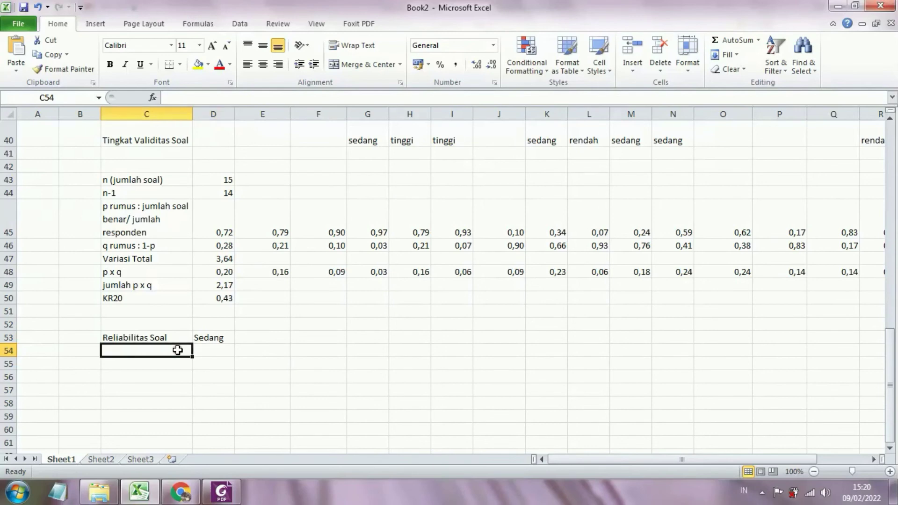
{"action": "left_click", "coordinate": [216, 338]}
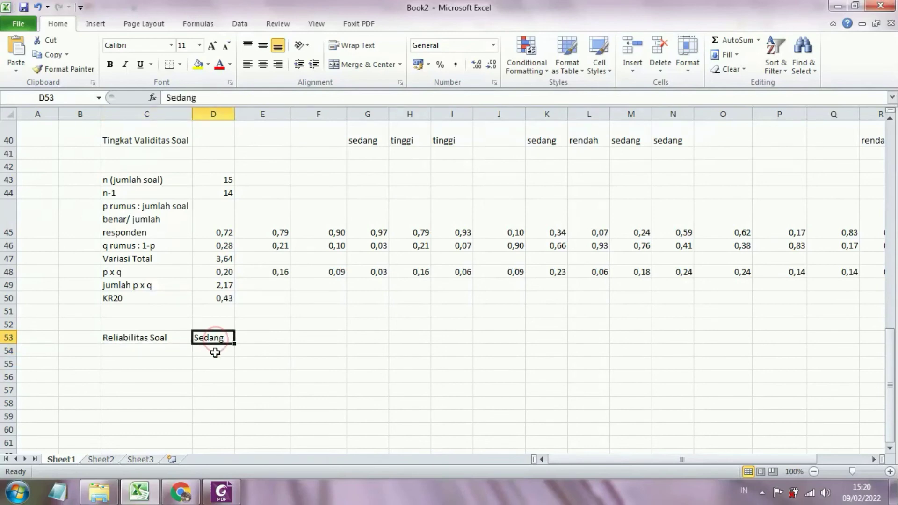
Enter the conclusion "Soal ini Reliabel" in D54 and label it "Simpulan" in C54
{"action": "left_click", "coordinate": [212, 352]}
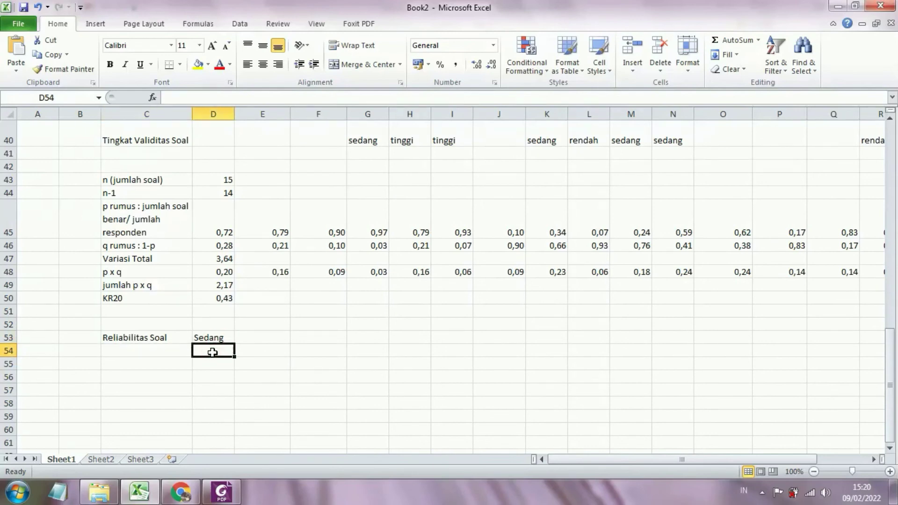
{"action": "type", "text": "Soal"}
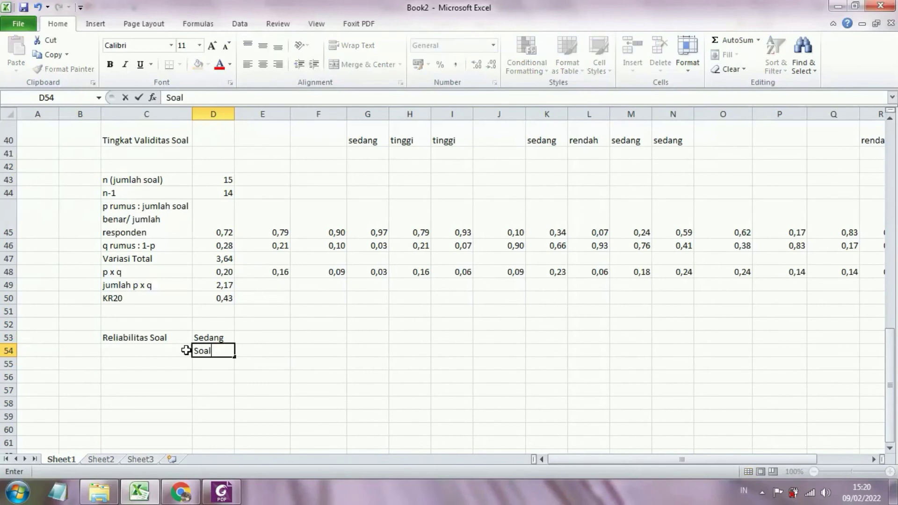
{"action": "type", "text": " ini Reliabel"}
{"action": "left_click", "coordinate": [180, 350]}
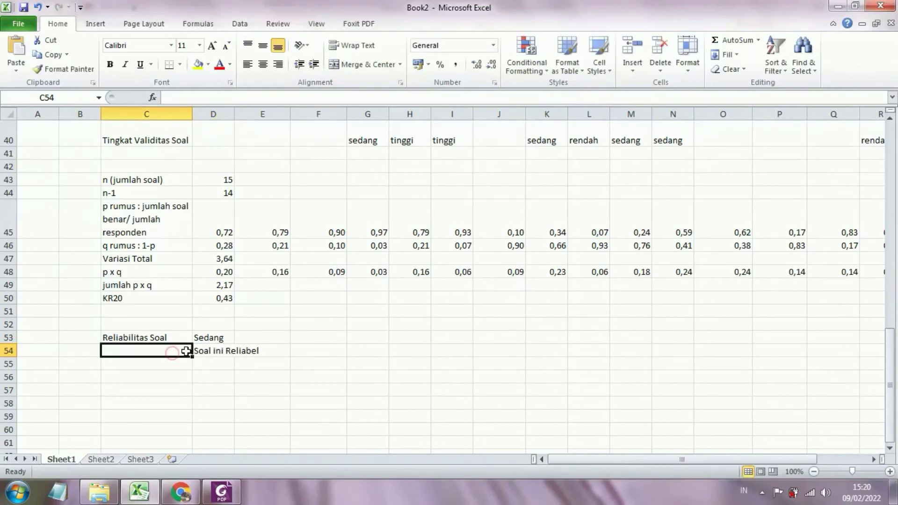
{"action": "type", "text": "Simpulan"}
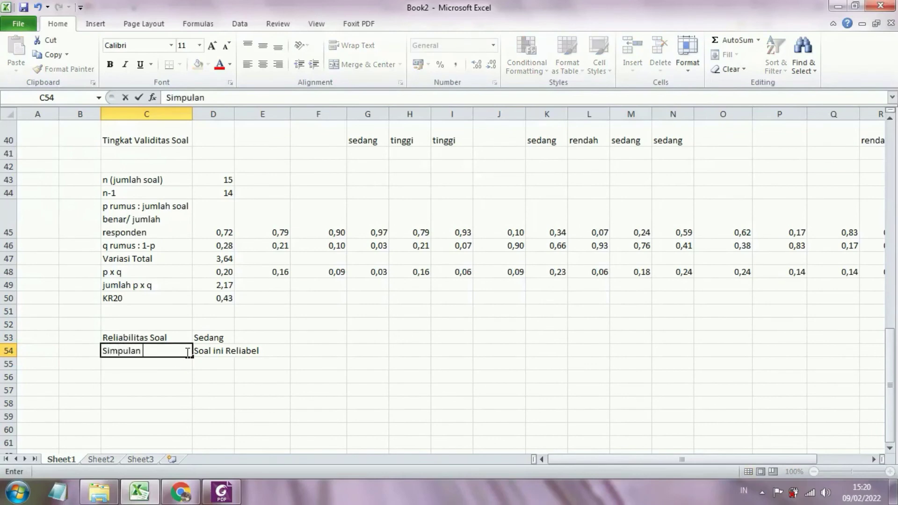
{"action": "left_click", "coordinate": [248, 351]}
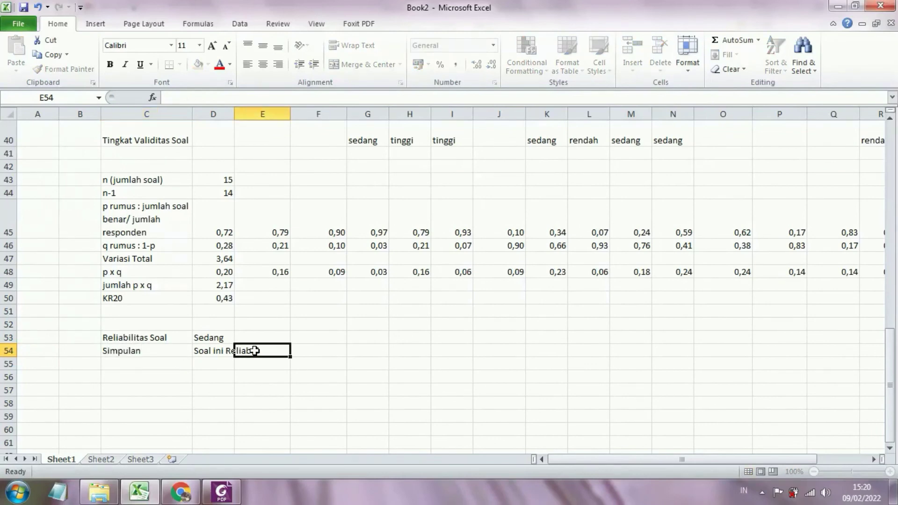
{"action": "left_click", "coordinate": [327, 347]}
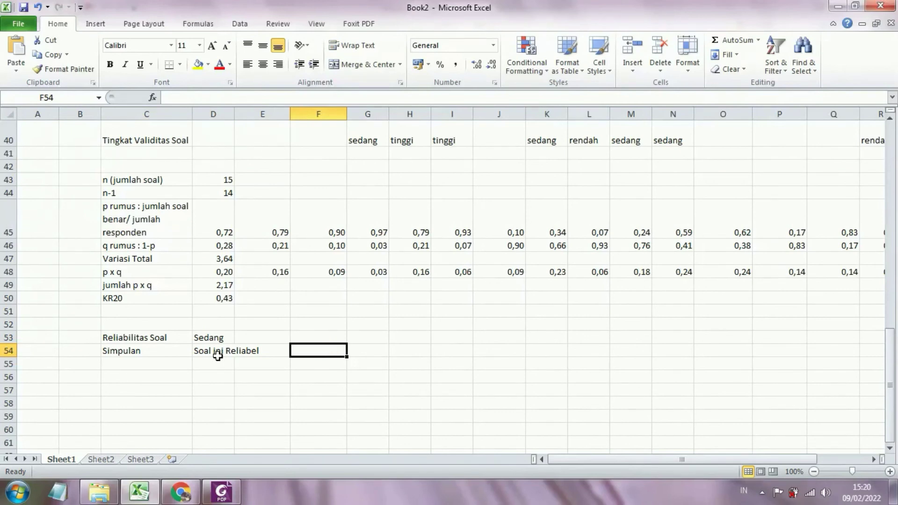
Label cell C57 "Indeks Kesukaran Soal" below the reliability conclusion
{"action": "left_click", "coordinate": [145, 365]}
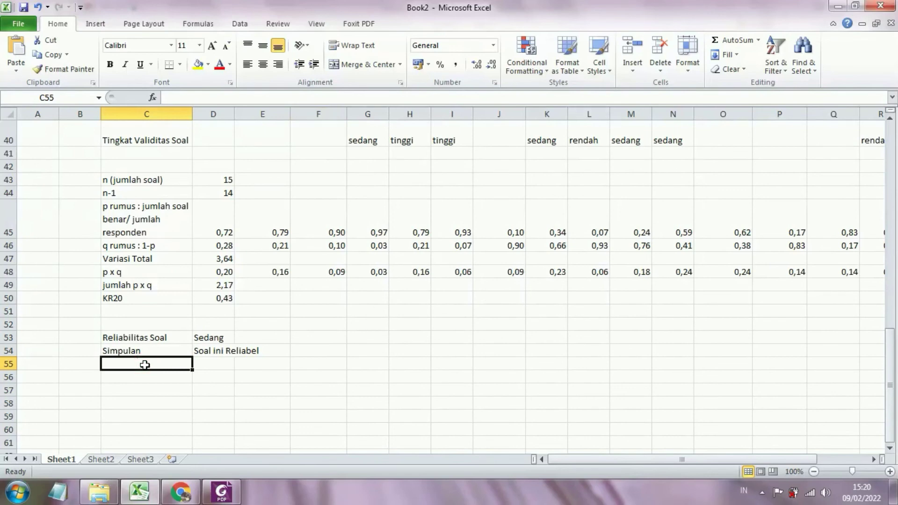
{"action": "left_click", "coordinate": [144, 390]}
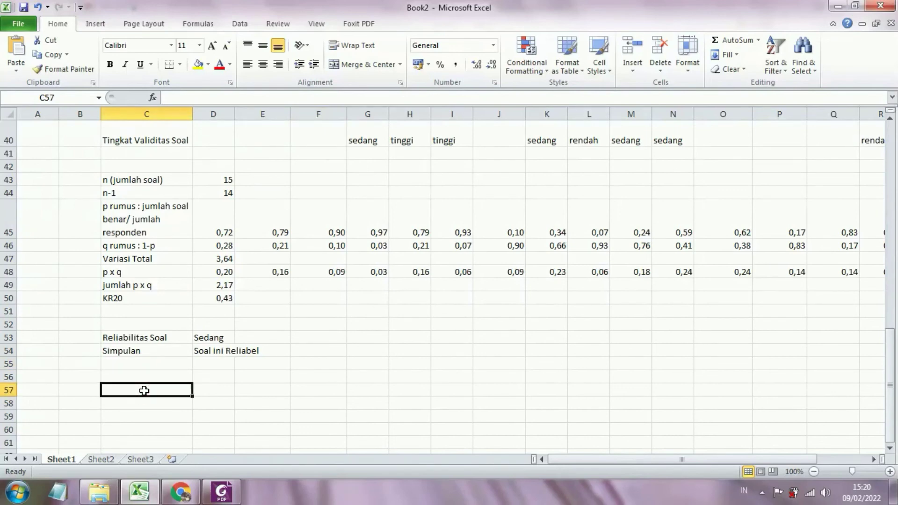
{"action": "type", "text": "Indeks Ke"}
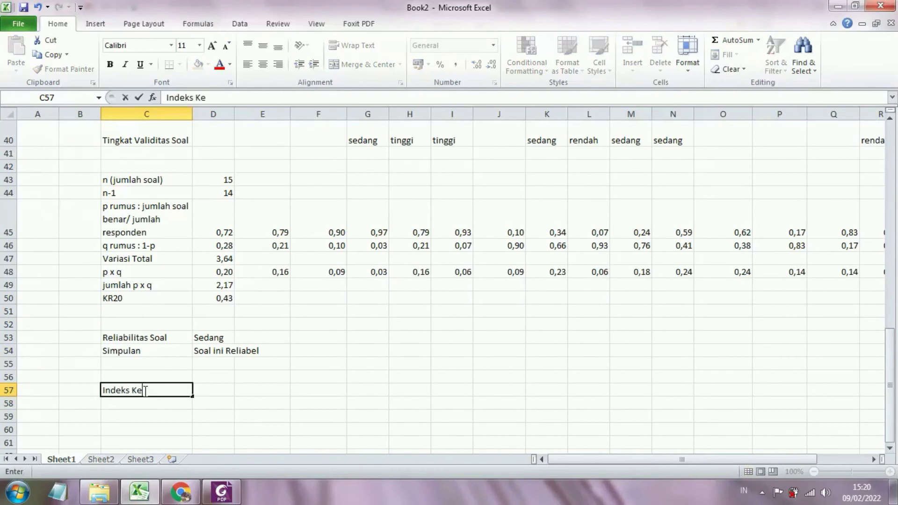
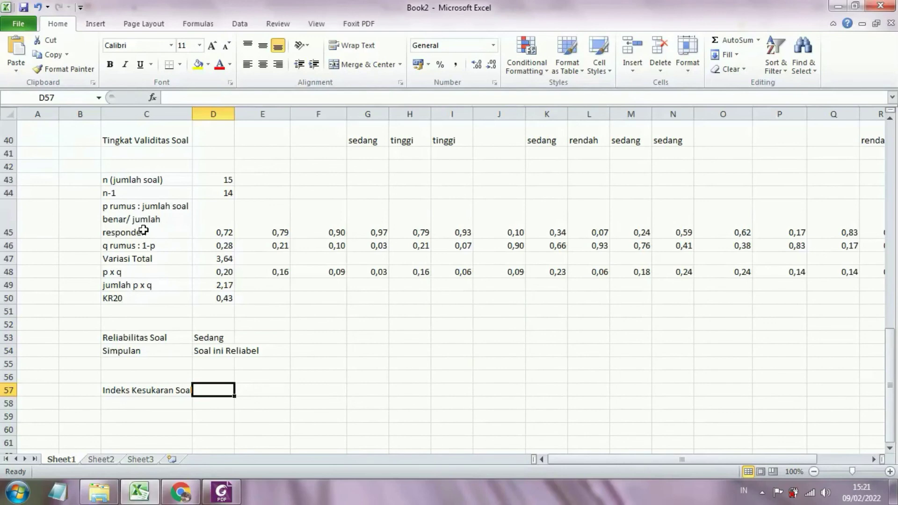
Highlight the p formula label in C45 and the first p value in D45 with yellow fill
{"action": "left_click", "coordinate": [199, 67]}
{"action": "left_click", "coordinate": [202, 233]}
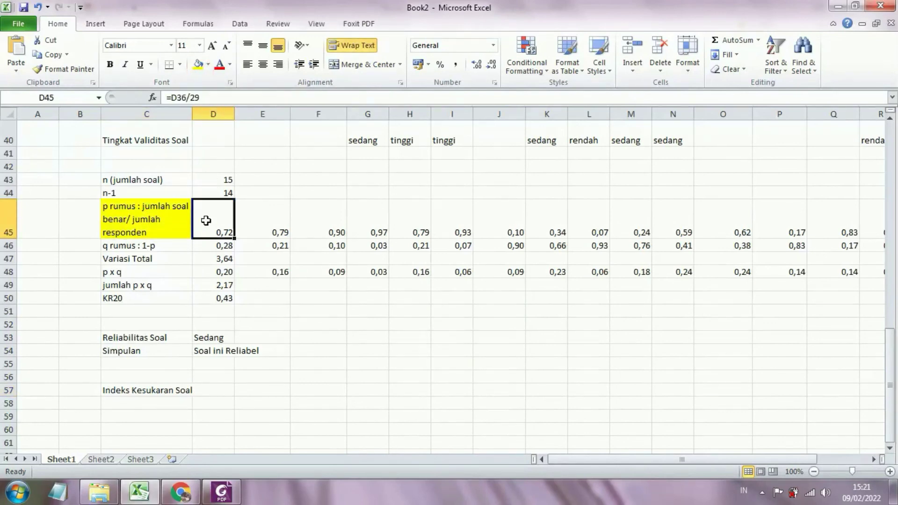
{"action": "left_click", "coordinate": [169, 222]}
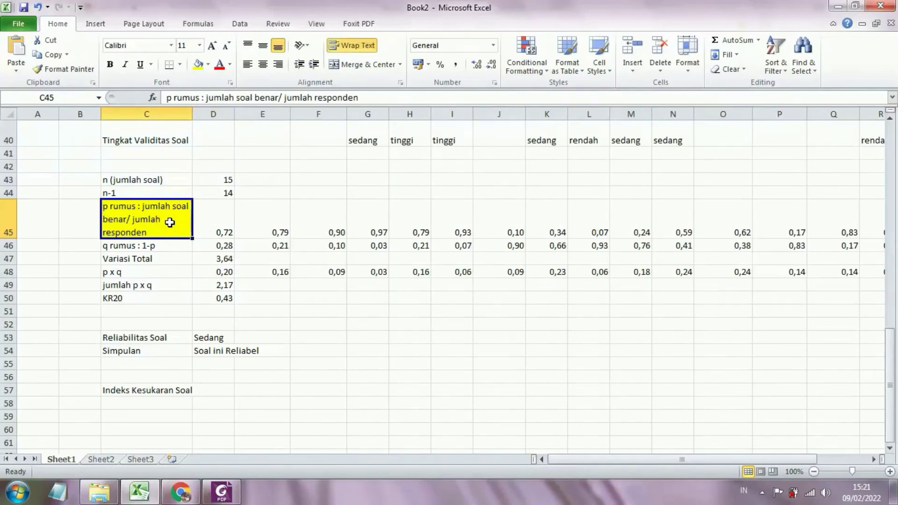
{"action": "left_click", "coordinate": [213, 231]}
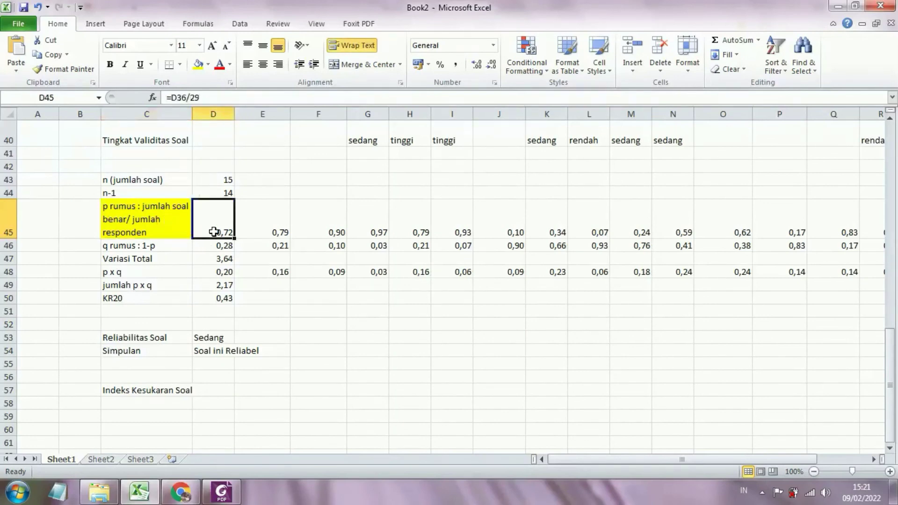
{"action": "left_click", "coordinate": [196, 66]}
{"action": "left_click", "coordinate": [214, 388]}
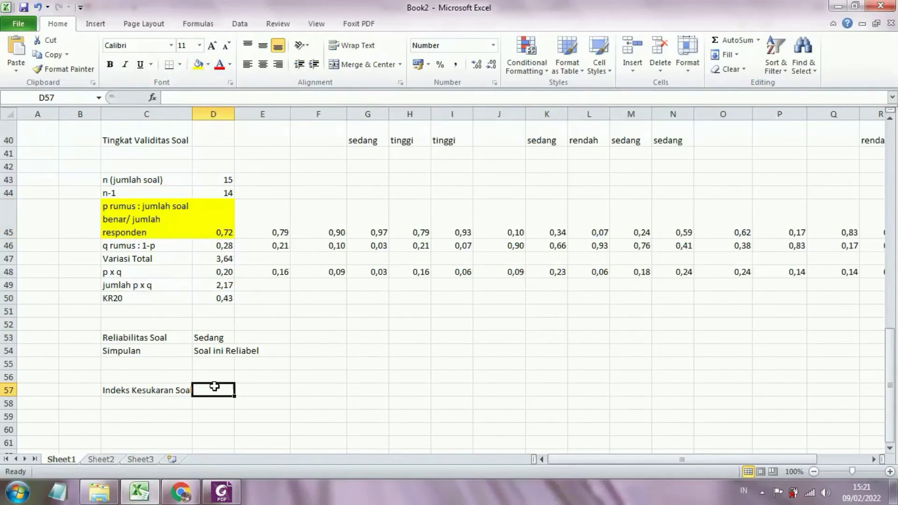
Compare the first p value with the difficulty categories on Sheet2 and enter "mudah" in D57 on Sheet1
{"action": "left_click", "coordinate": [102, 458]}
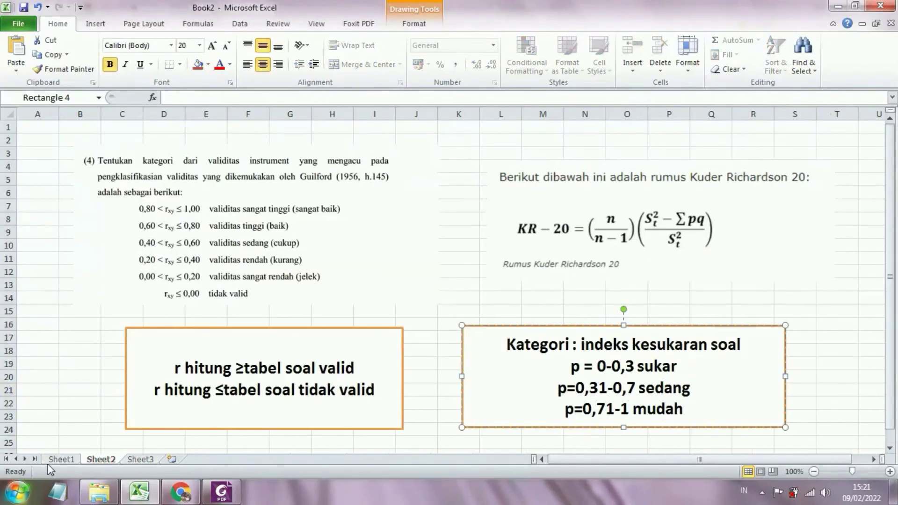
{"action": "left_click", "coordinate": [61, 459]}
{"action": "type", "text": "mudah"}
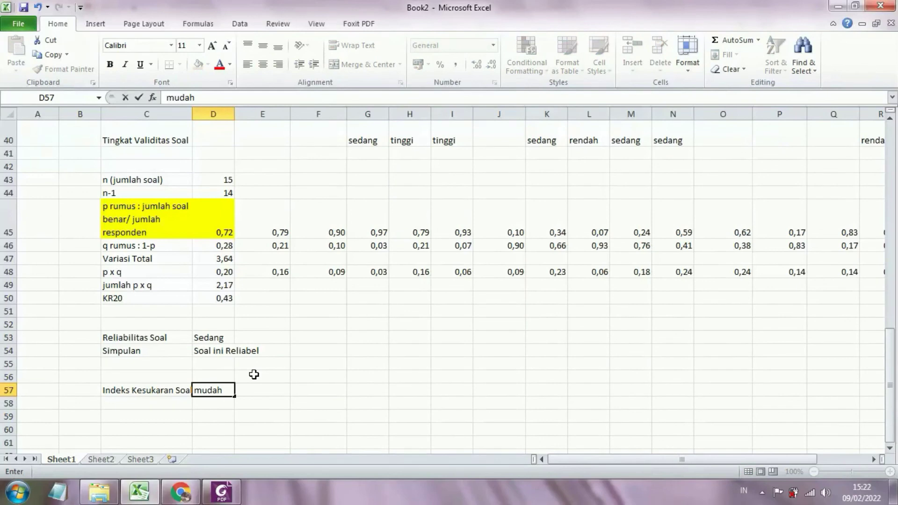
Check the difficulty categories on Sheet2 for the next p values and enter "mudah" in E57 and F57 on Sheet1
{"action": "left_click", "coordinate": [278, 224]}
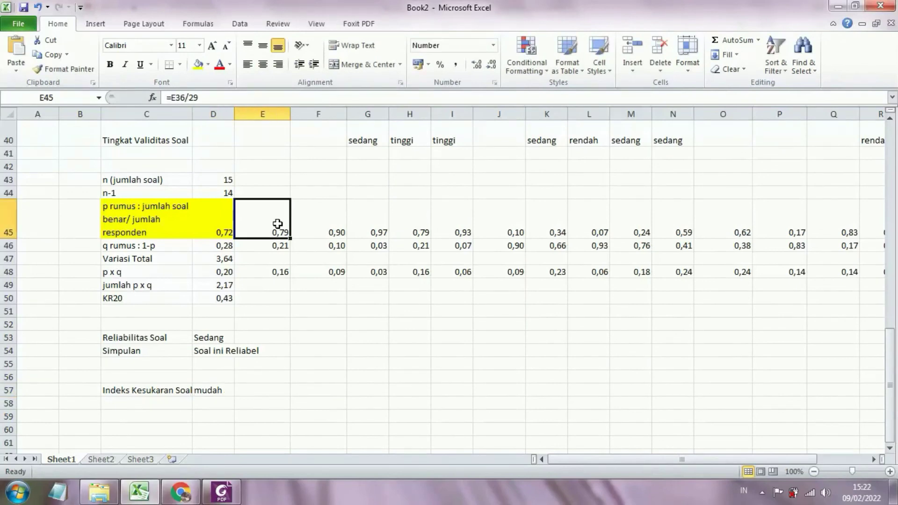
{"action": "left_click", "coordinate": [102, 459]}
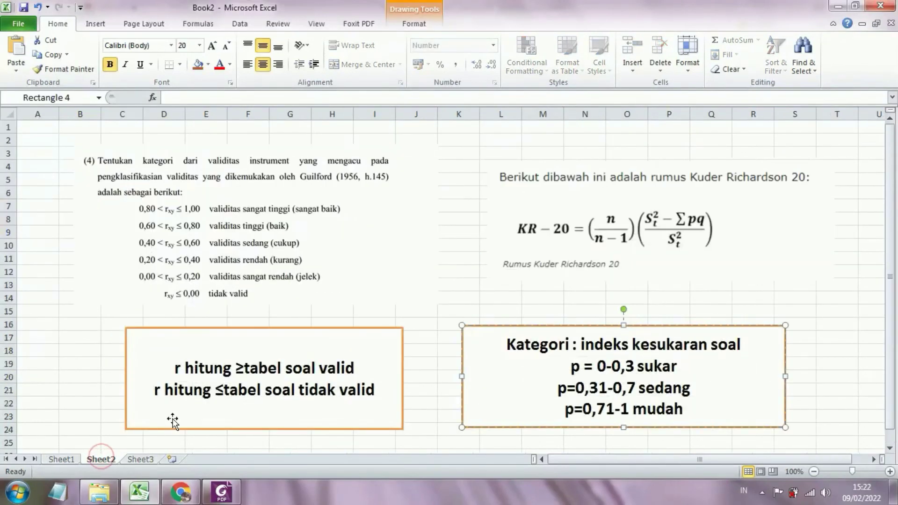
{"action": "left_click", "coordinate": [62, 459]}
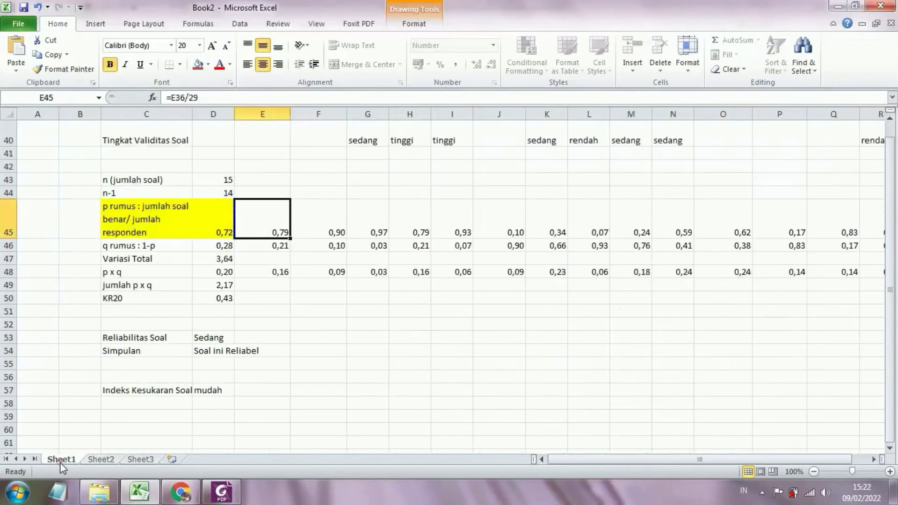
{"action": "left_click", "coordinate": [278, 390]}
{"action": "type", "text": "mudah"}
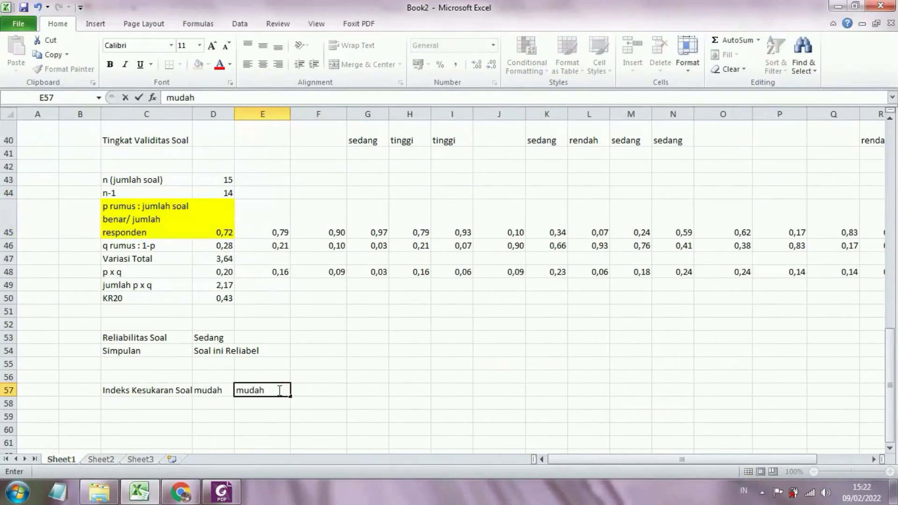
{"action": "left_click", "coordinate": [323, 387]}
{"action": "type", "text": "mudah"}
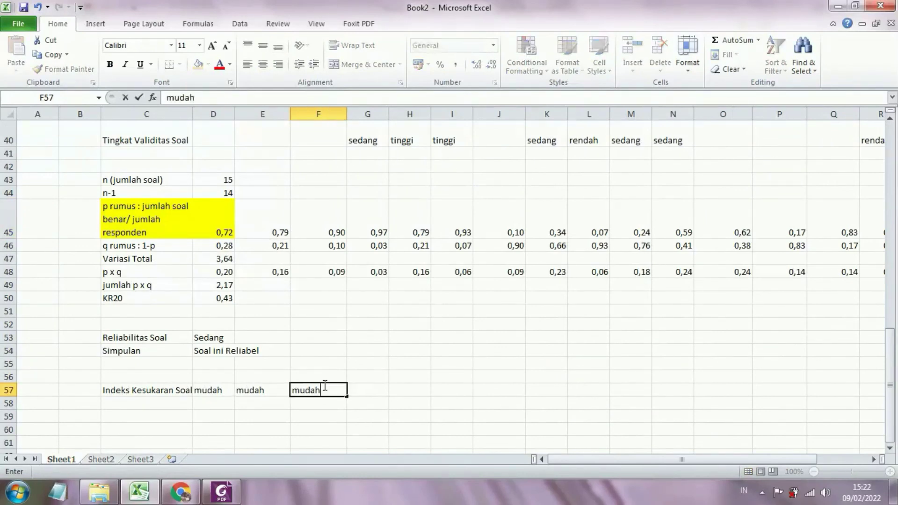
{"action": "key", "text": "Tab"}
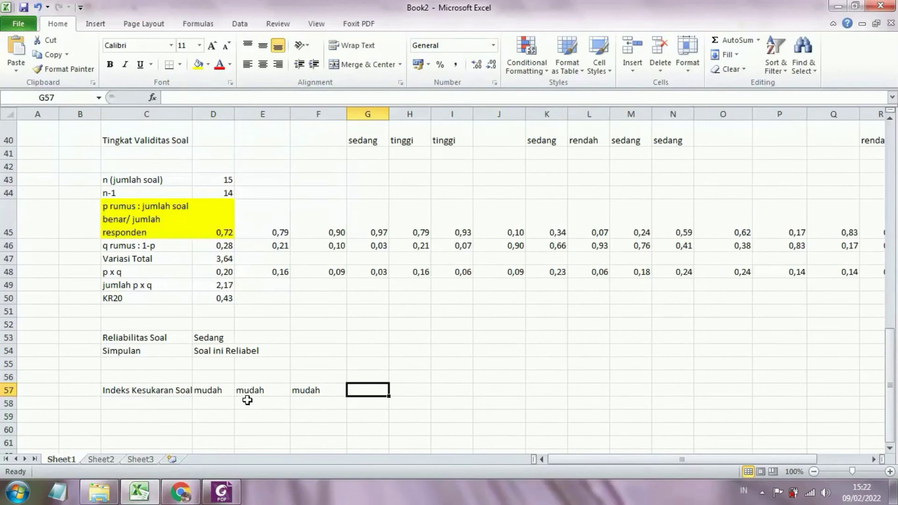
Classify the difficulty of the next three items by entering "mudah" in G57, H57 and I57
{"action": "left_click_drag", "start_coordinate": [567, 461], "coordinate": [584, 459]}
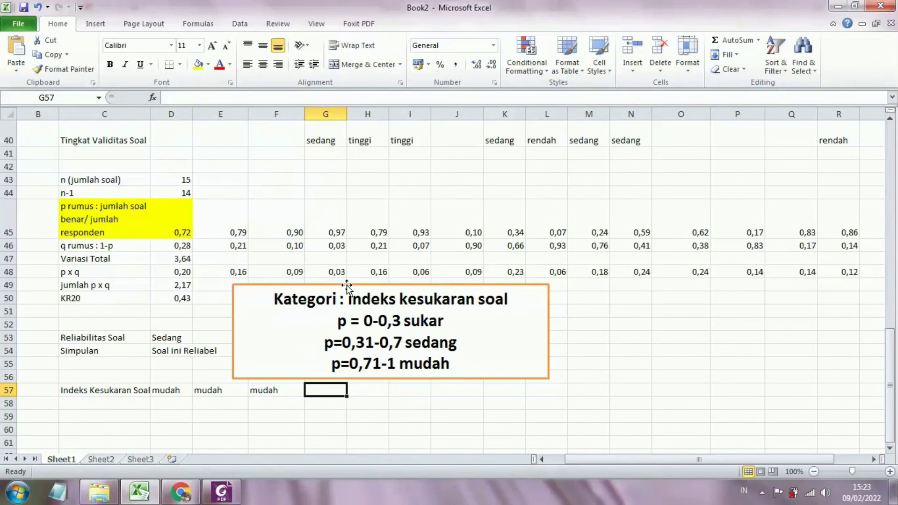
{"action": "type", "text": "mudah"}
{"action": "left_click", "coordinate": [380, 230]}
{"action": "left_click", "coordinate": [371, 391]}
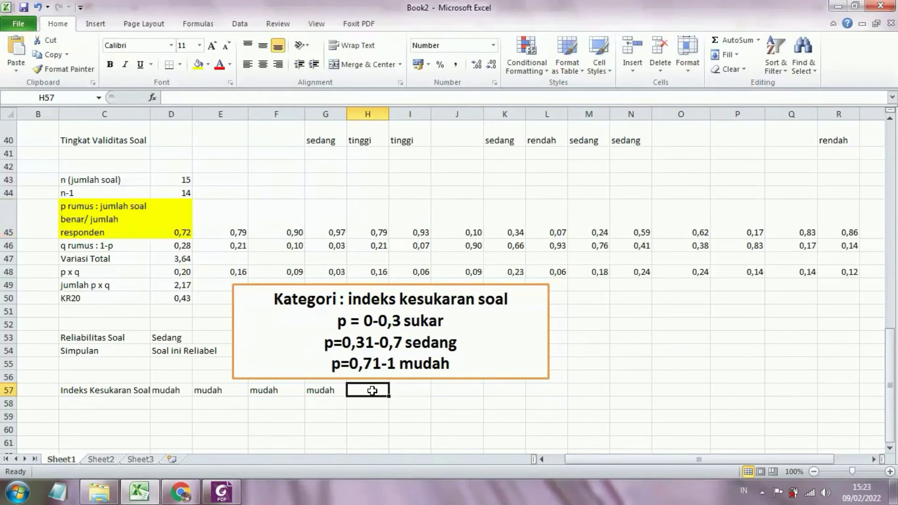
{"action": "type", "text": "mda"}
{"action": "key", "text": "BackSpace"}
{"action": "key", "text": "BackSpace"}
{"action": "type", "text": "udah"}
{"action": "left_click", "coordinate": [415, 391]}
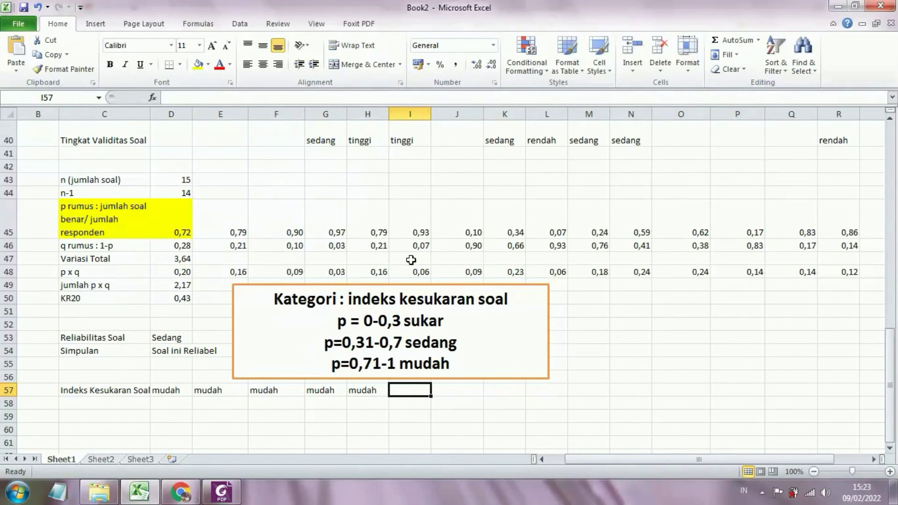
{"action": "type", "text": "mudah"}
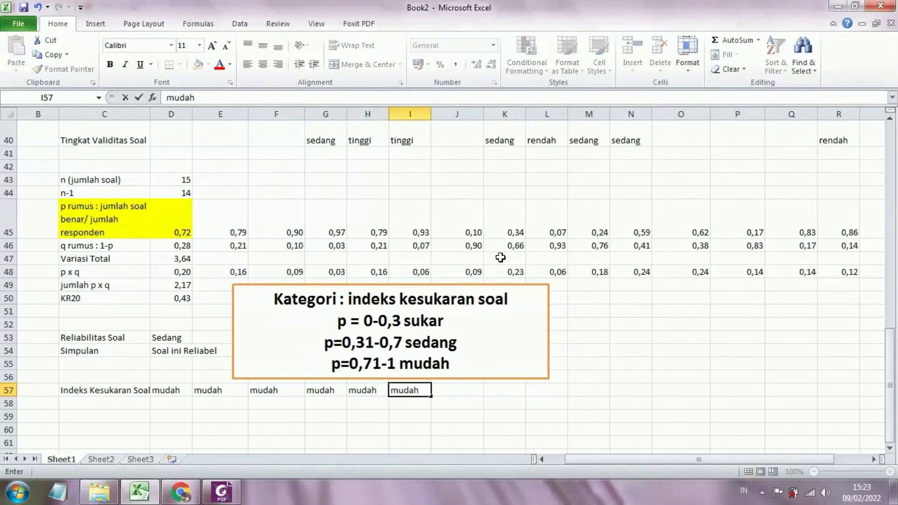
Classify the difficulty from the p values in J45 and K45, entering "sukar" in J57 and "sedang" in K57
{"action": "left_click", "coordinate": [481, 223]}
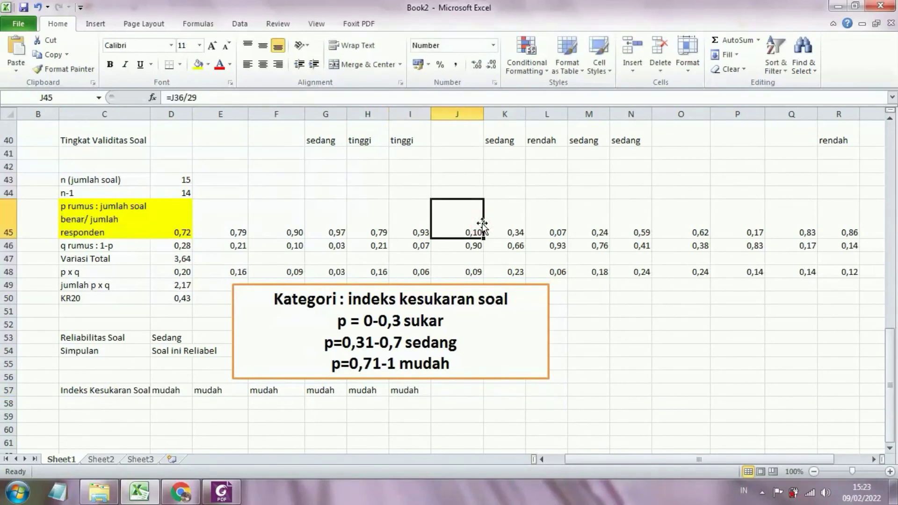
{"action": "left_click", "coordinate": [449, 390]}
{"action": "type", "text": "sukar"}
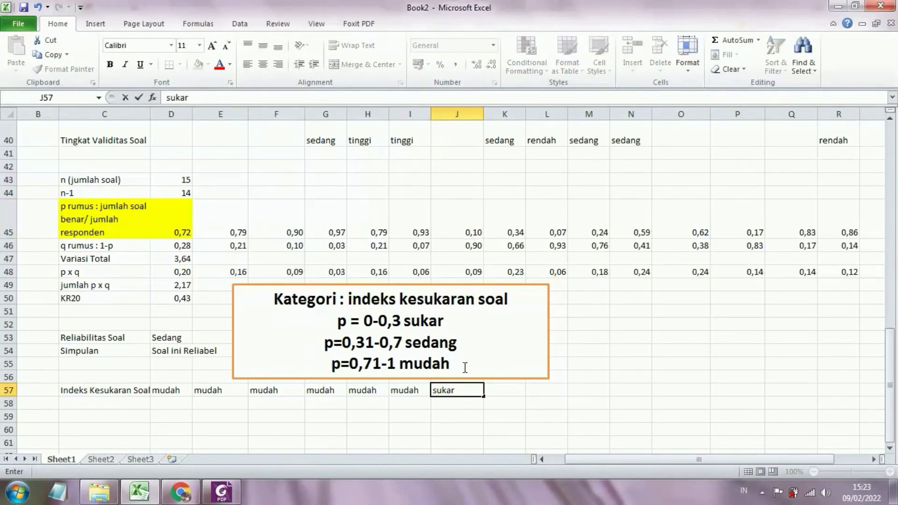
{"action": "left_click", "coordinate": [514, 219]}
{"action": "left_click", "coordinate": [507, 389]}
{"action": "type", "text": "se"}
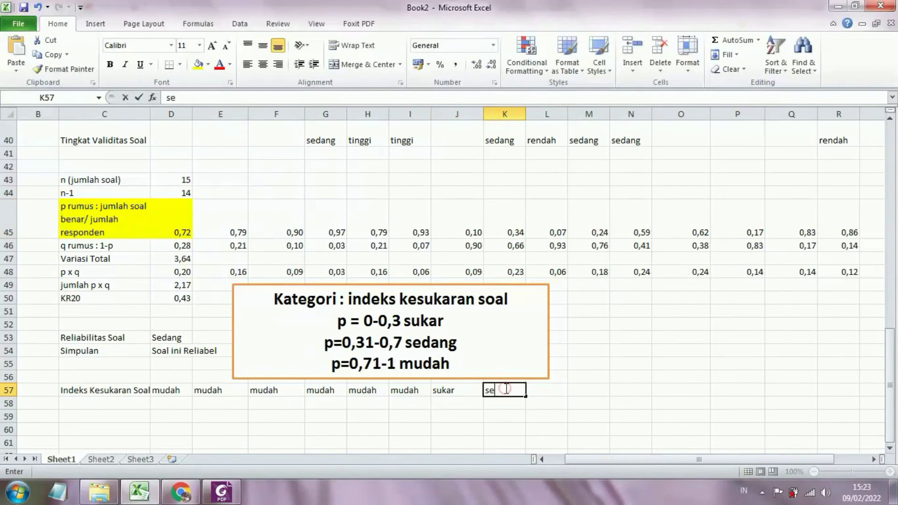
{"action": "type", "text": "dang"}
Fill in the difficulty index of the next two items with "sedang" in L57 and "sukar" in M57
{"action": "left_click", "coordinate": [543, 389]}
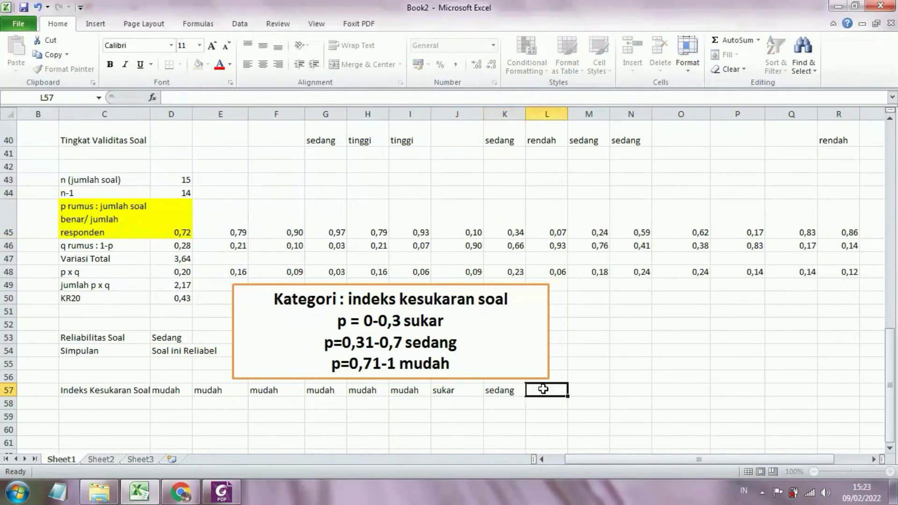
{"action": "type", "text": "su"}
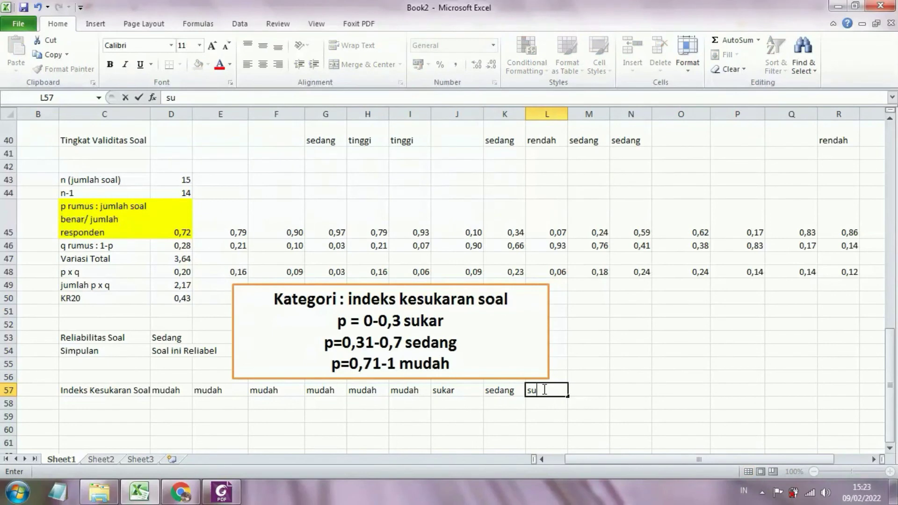
{"action": "key", "text": "BackSpace"}
{"action": "key", "text": "BackSpace"}
{"action": "type", "text": "sedang"}
{"action": "key", "text": "Tab"}
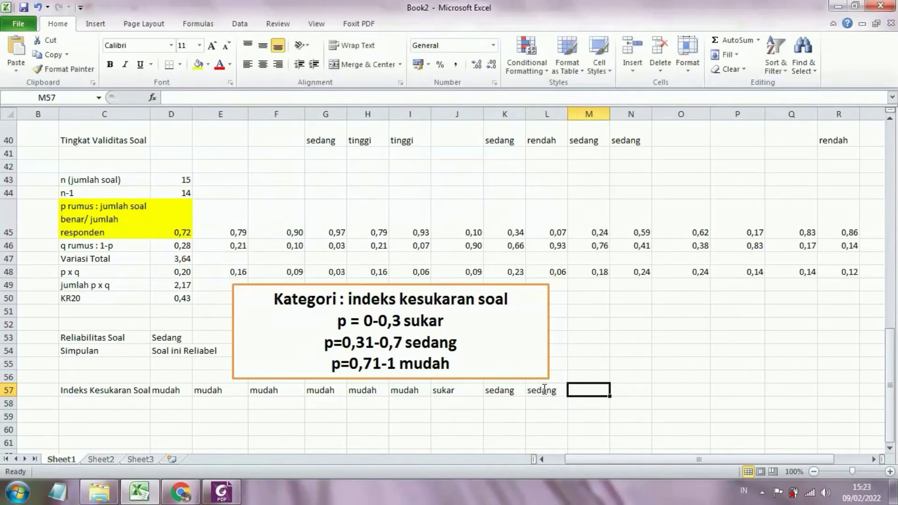
{"action": "type", "text": "sukar"}
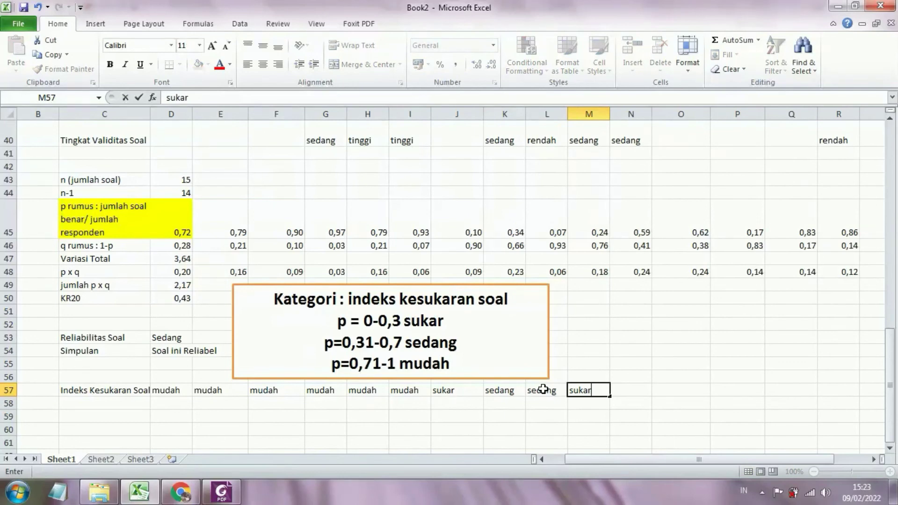
Check the p values in N45 and O45 and enter "sedang" in N57 and O57
{"action": "left_click", "coordinate": [644, 233]}
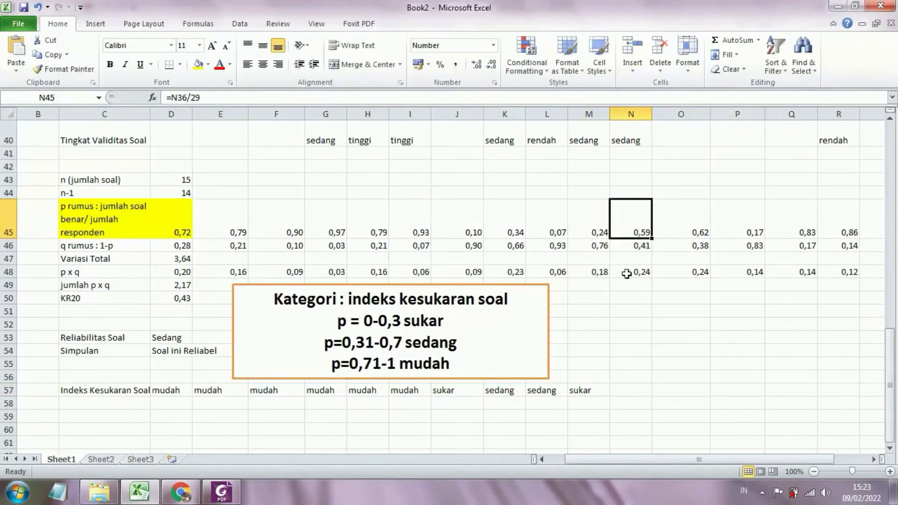
{"action": "left_click_drag", "start_coordinate": [620, 393], "coordinate": [425, 336]}
{"action": "left_click", "coordinate": [631, 389]}
{"action": "type", "text": "sedang"}
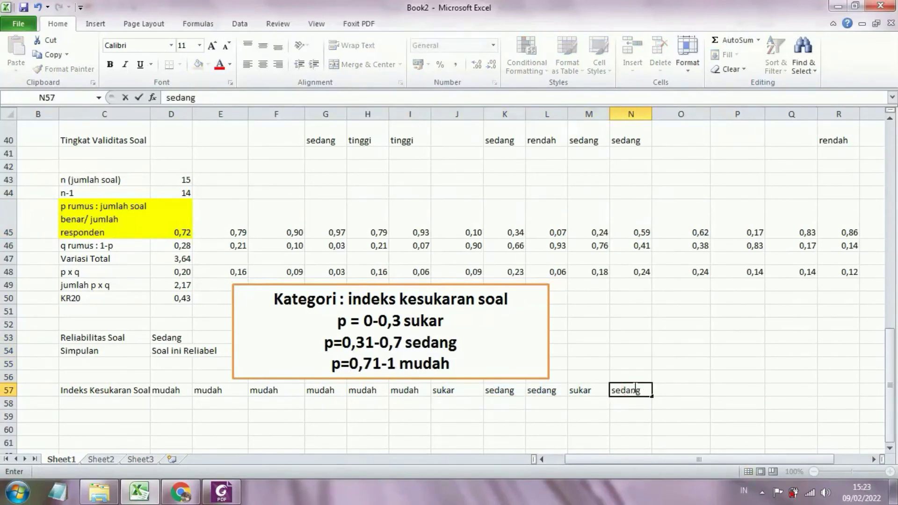
{"action": "key", "text": "Tab"}
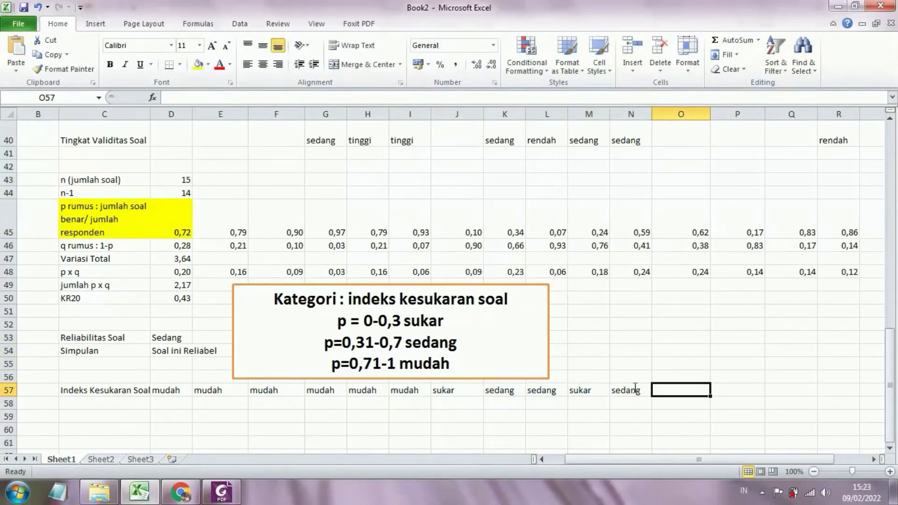
{"action": "left_click", "coordinate": [685, 227]}
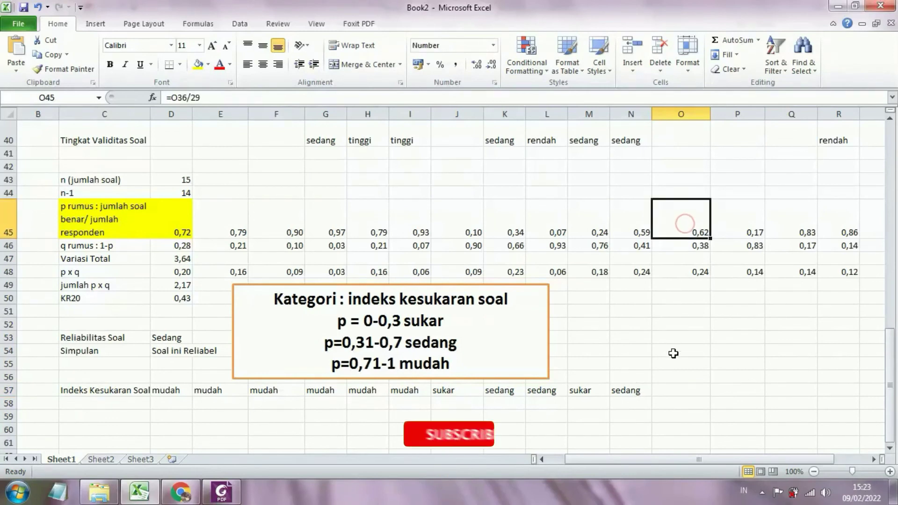
{"action": "left_click", "coordinate": [673, 386]}
{"action": "type", "text": "sedang"}
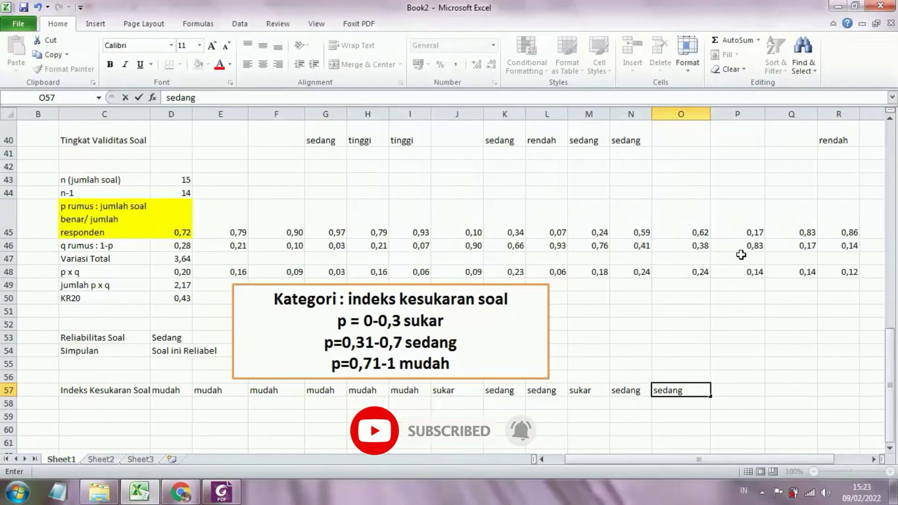
Complete the difficulty row with "sukar" in P57 and "mudah" in Q57 and R57
{"action": "left_click", "coordinate": [739, 390]}
{"action": "type", "text": "sukar"}
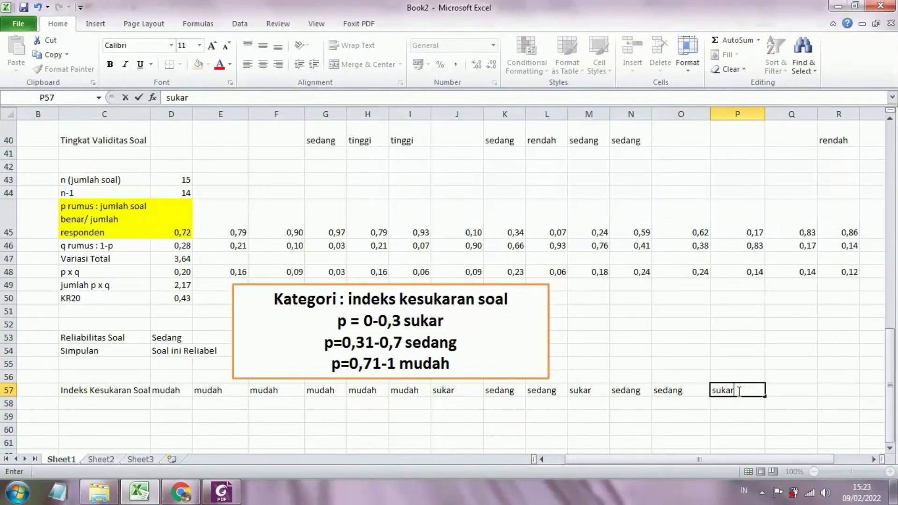
{"action": "key", "text": "Tab"}
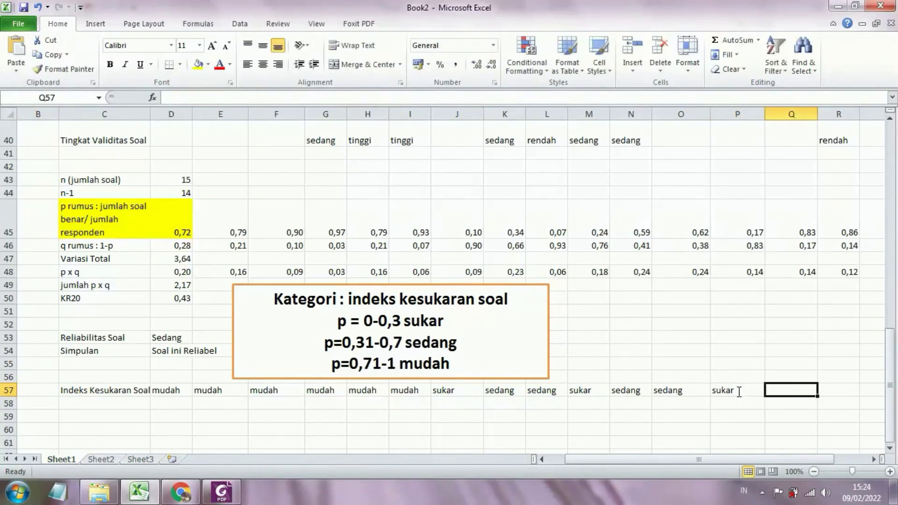
{"action": "type", "text": "mudah"}
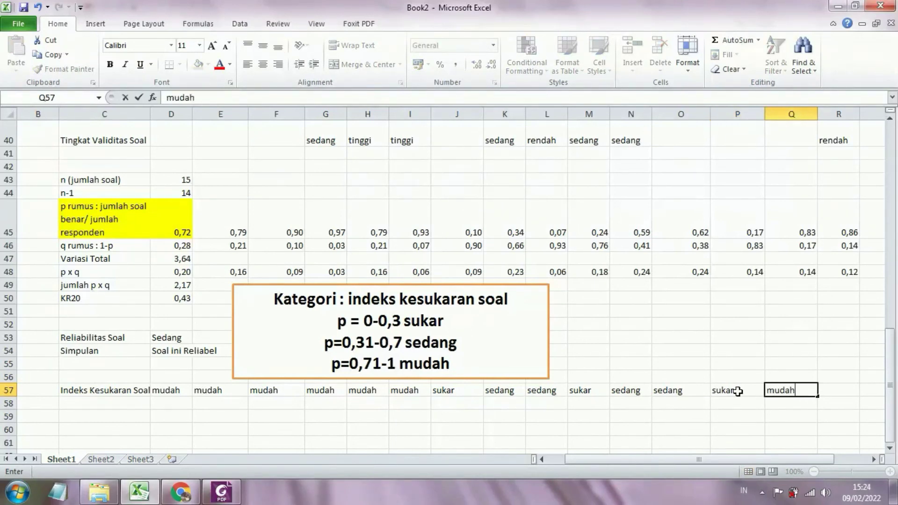
{"action": "key", "text": "Tab"}
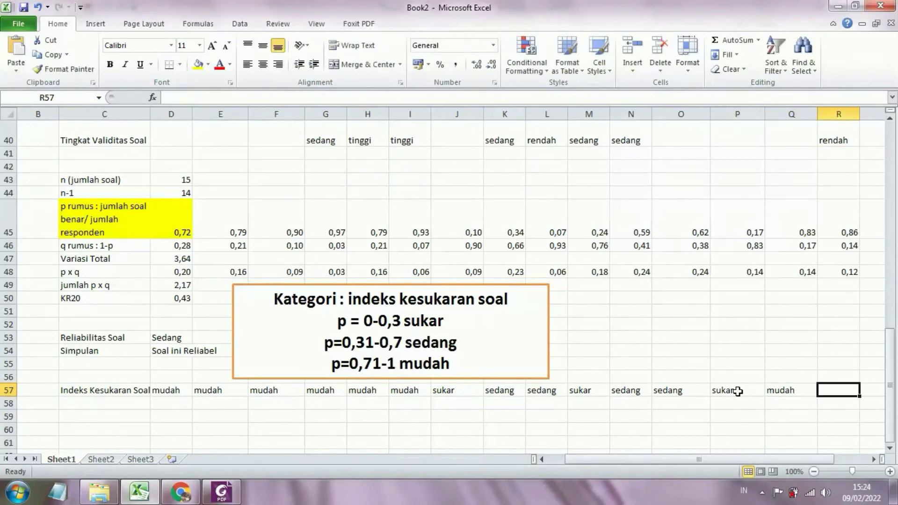
{"action": "type", "text": "mudah"}
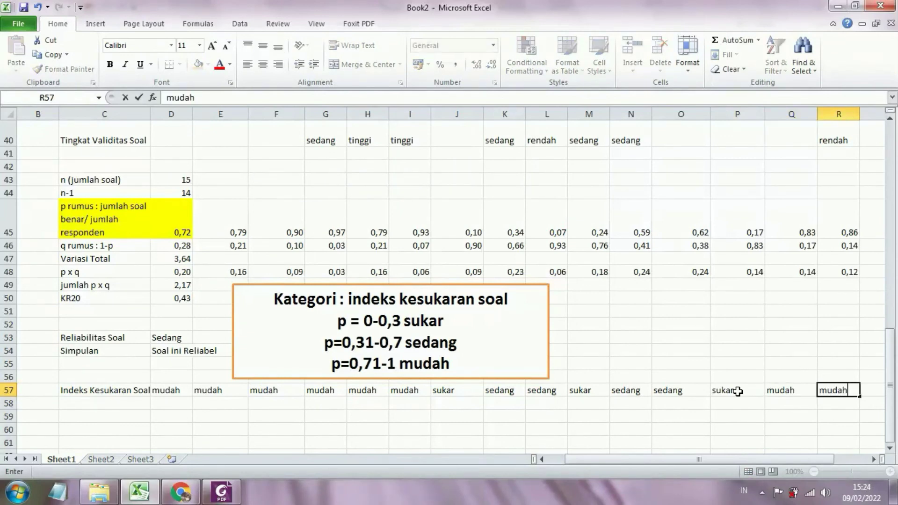
{"action": "left_click", "coordinate": [702, 401]}
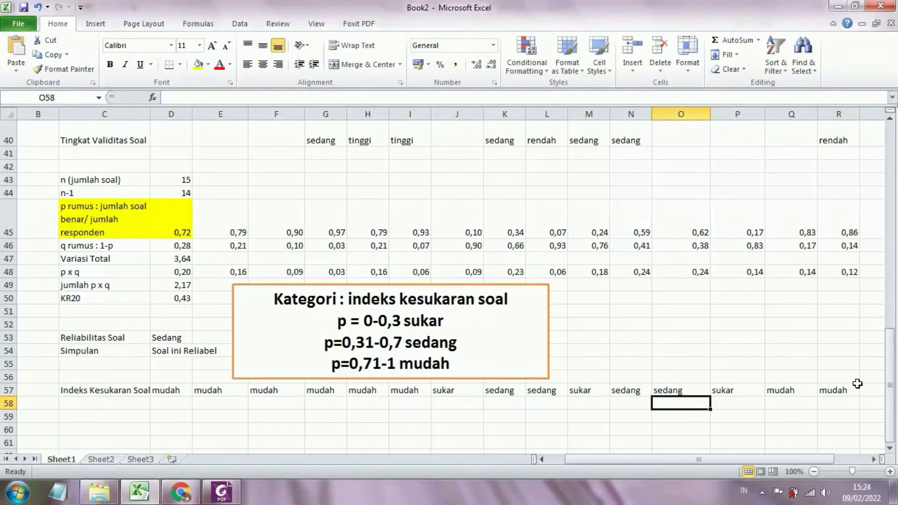
Delete the difficulty category text box covering the cells above row 57 on Sheet1
{"action": "left_click_drag", "start_coordinate": [543, 299], "coordinate": [512, 415]}
{"action": "key", "text": "Delete"}
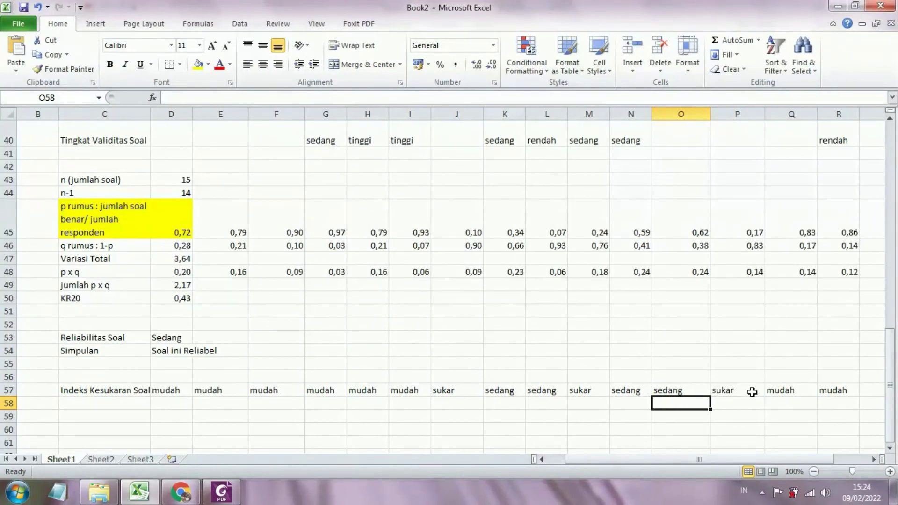
Review the validity and reliability rows on Sheet1, dismissing the Windows color scheme prompt without changing the scheme
{"action": "left_click_drag", "start_coordinate": [890, 417], "coordinate": [888, 364]}
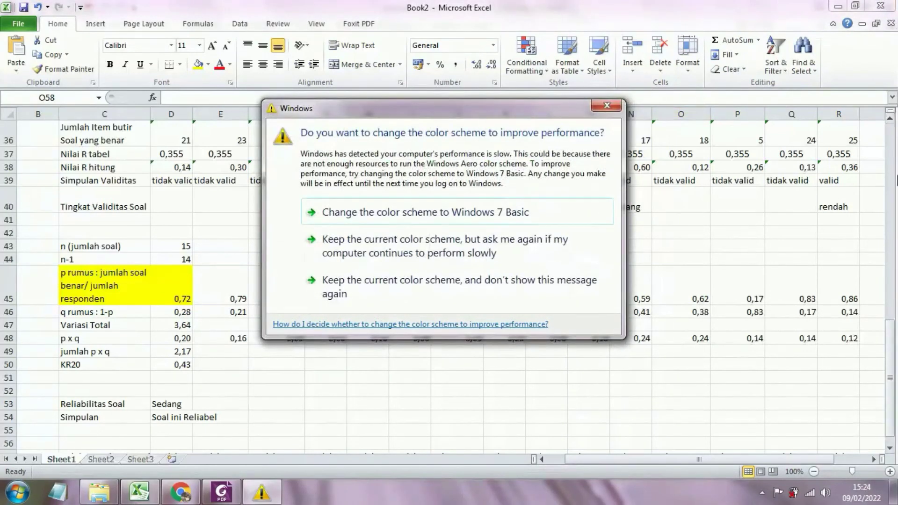
{"action": "left_click", "coordinate": [616, 105]}
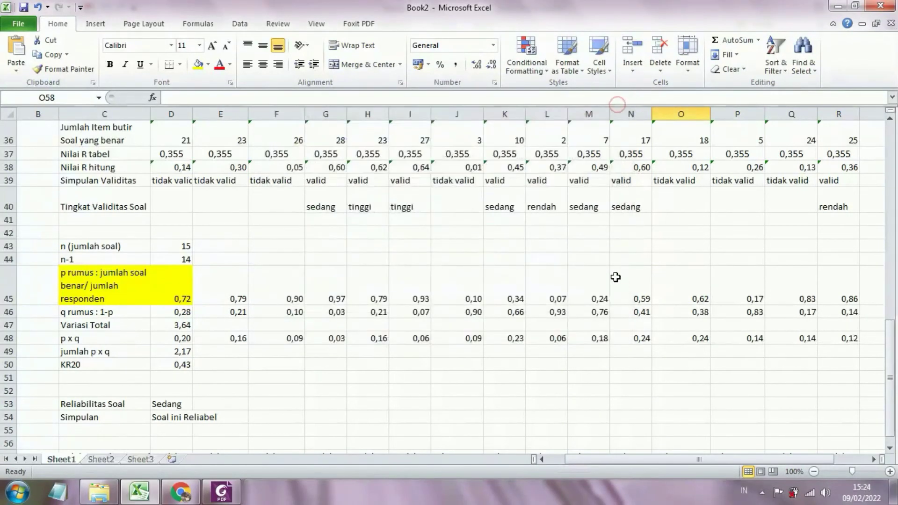
{"action": "left_click", "coordinate": [523, 282]}
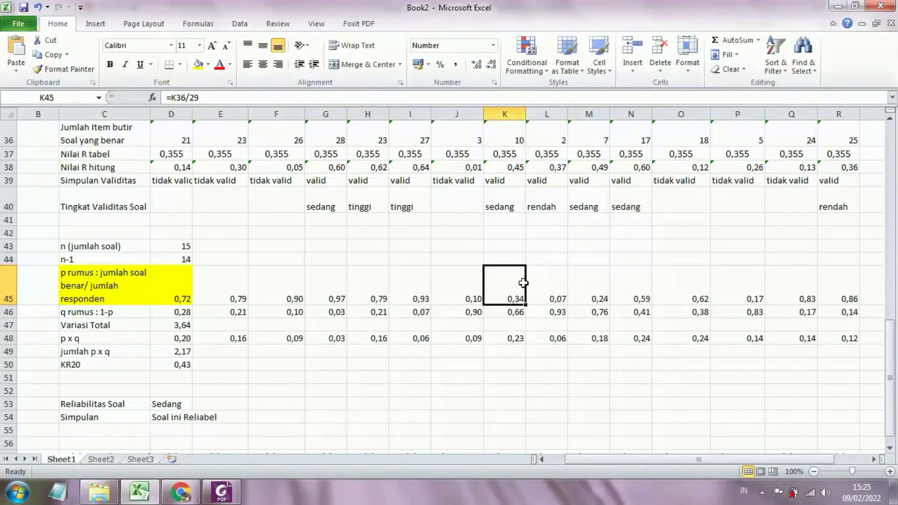
{"action": "left_click", "coordinate": [573, 380]}
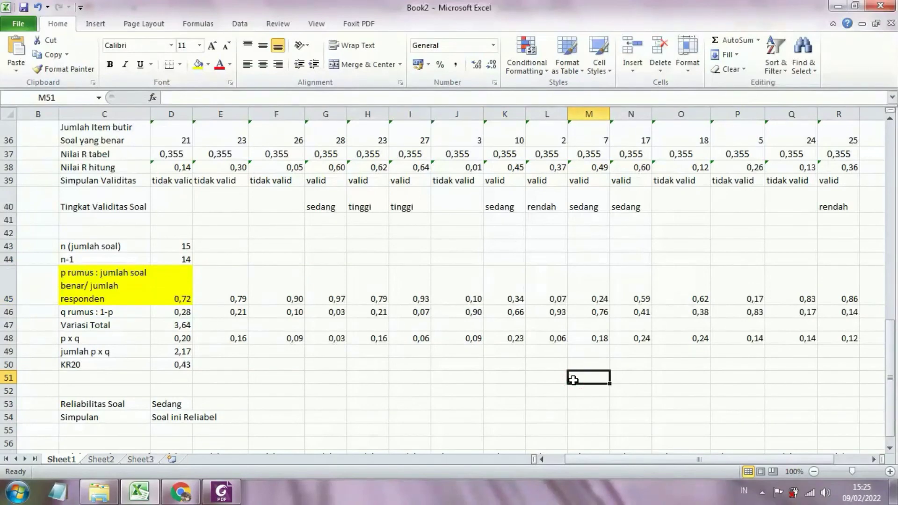